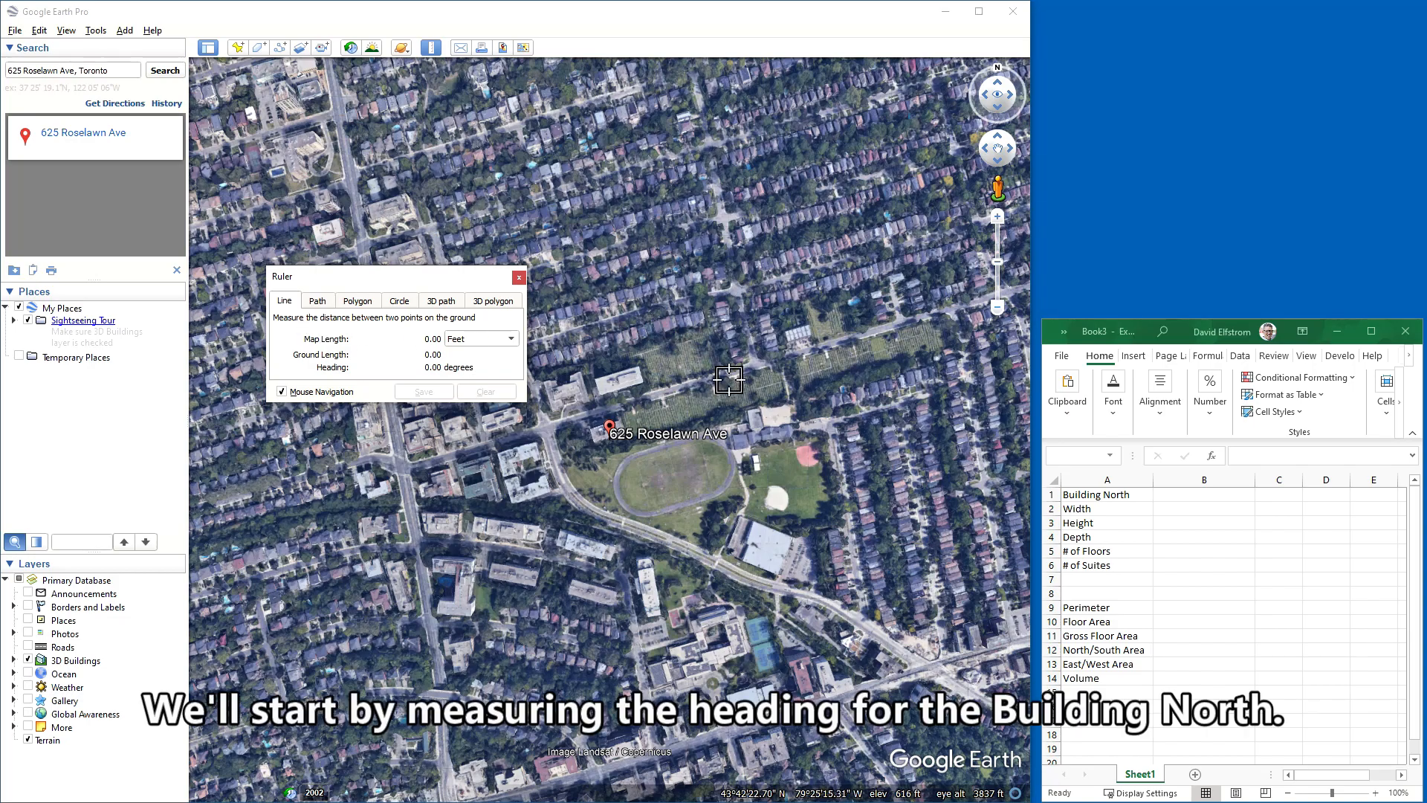
# Measure the heading with a ruler line running westward along the street past the marked building, and record 253 as Building North in Excel.
pyautogui.moveTo(739, 373); pyautogui.dragTo(733, 377)
pyautogui.click(727, 380)
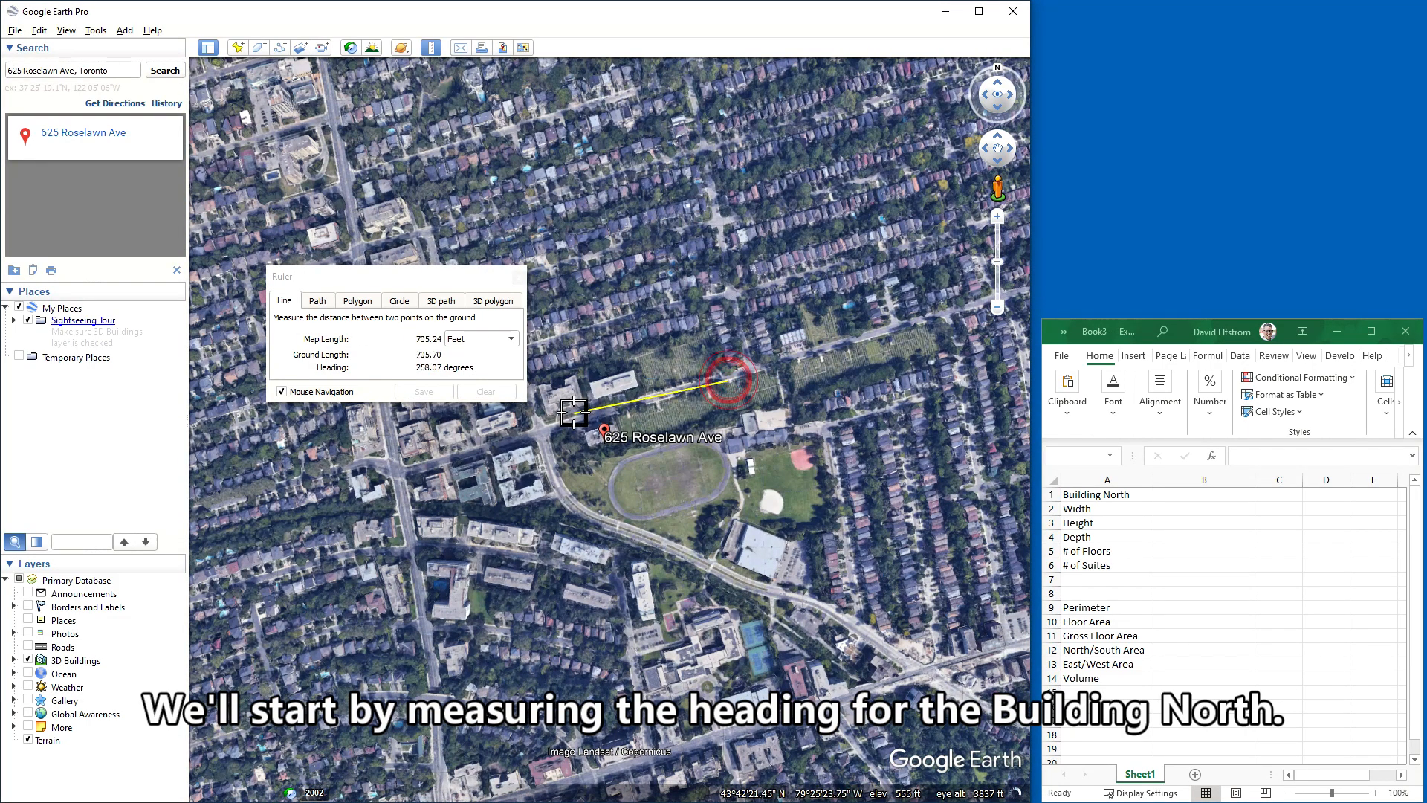
pyautogui.click(469, 458)
pyautogui.click(1195, 494)
pyautogui.click(1193, 493)
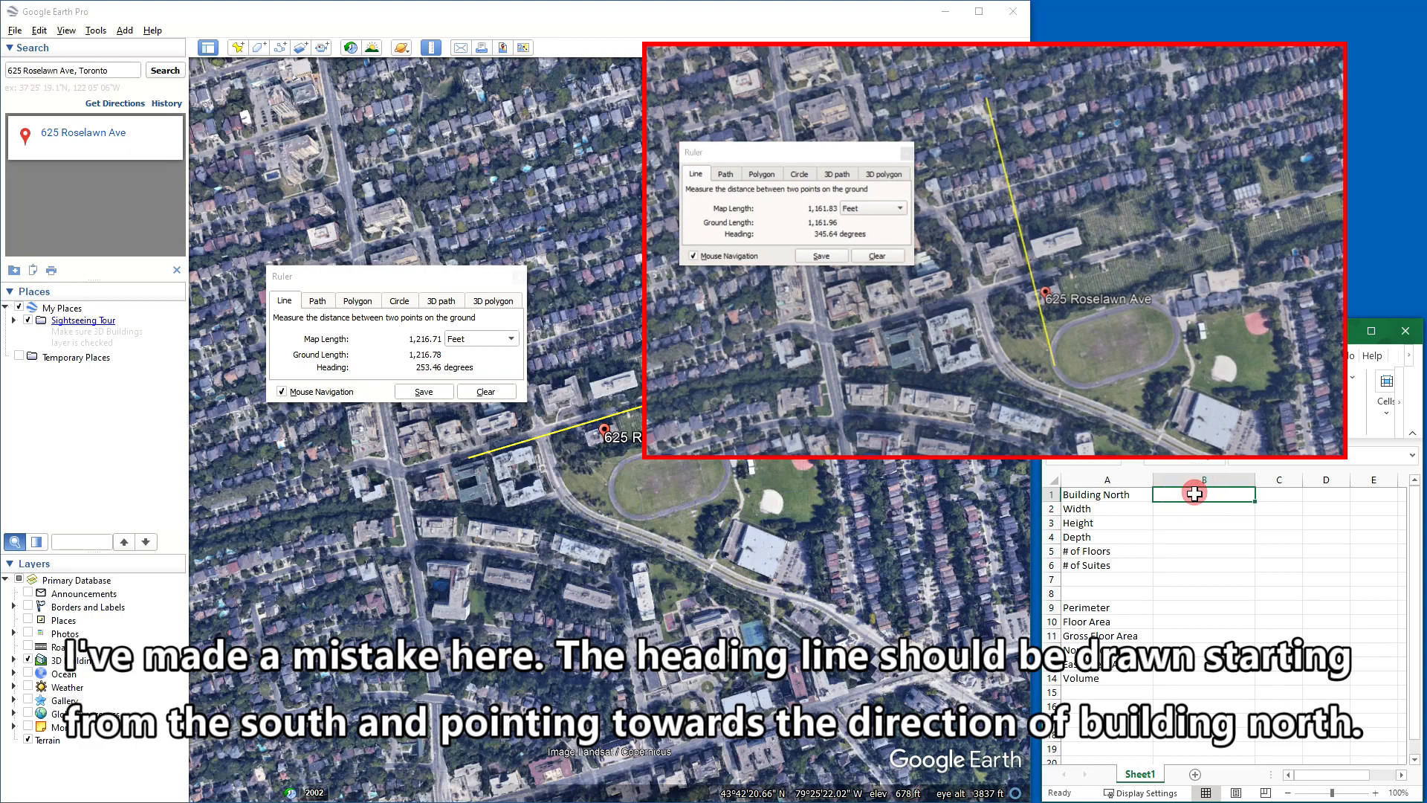
pyautogui.write('253')
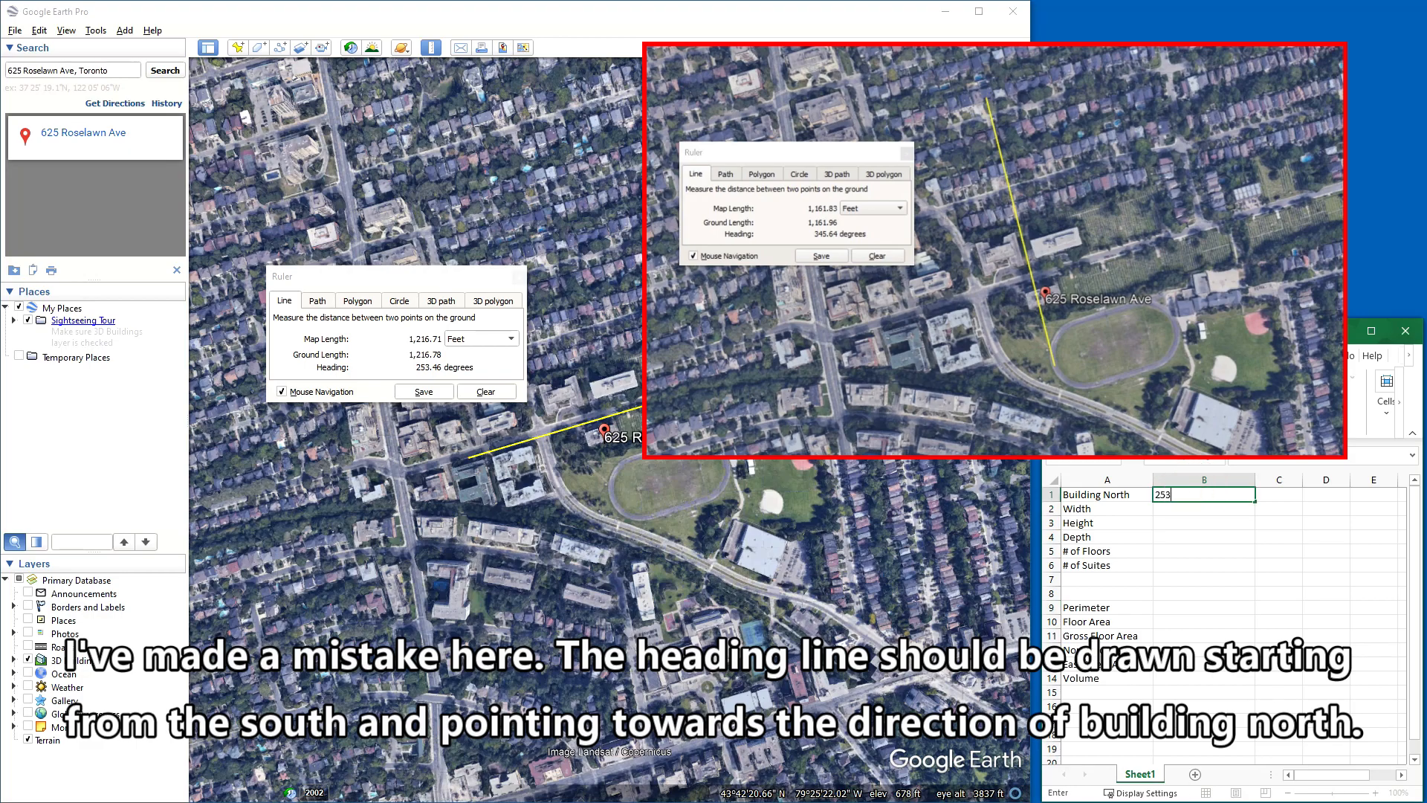
pyautogui.press('Return')
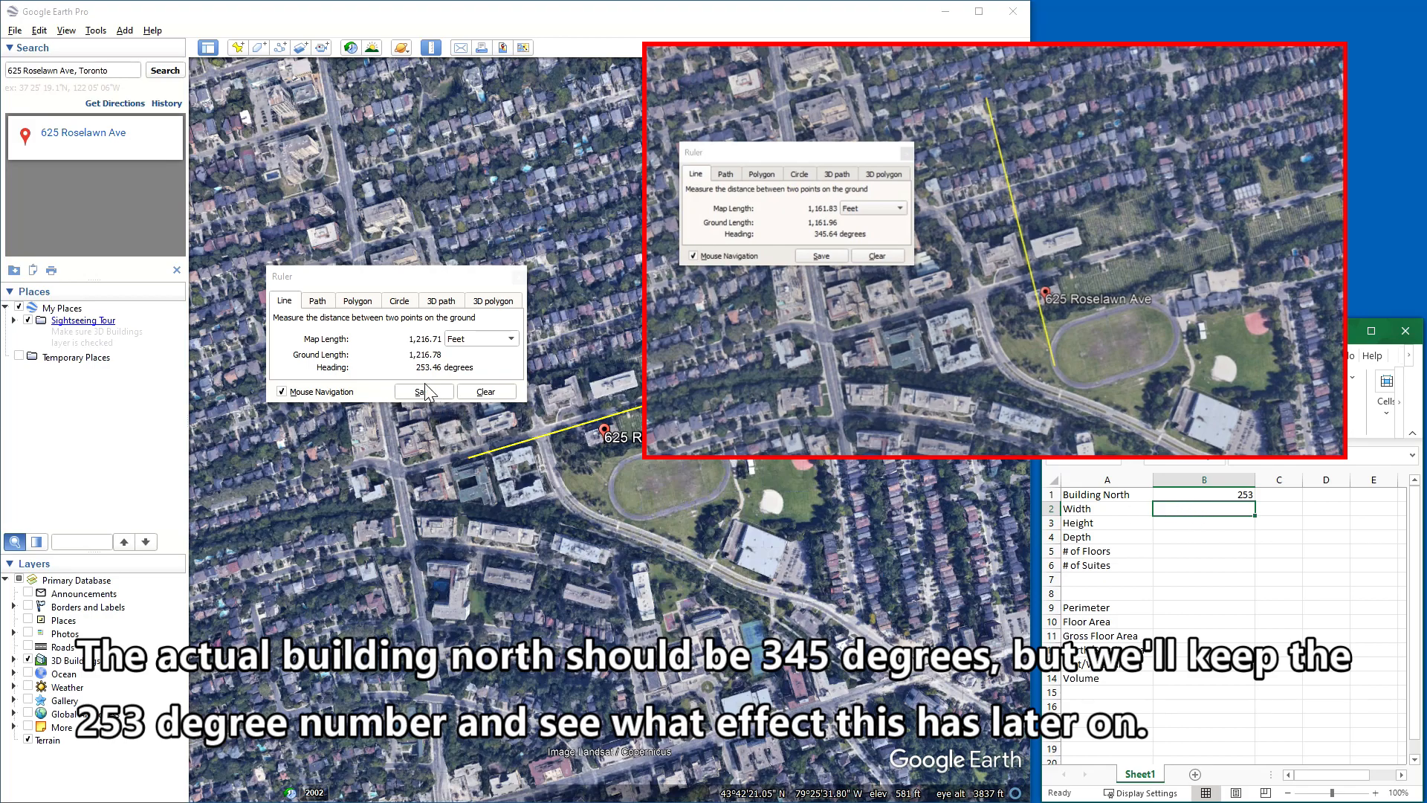
# Clear the heading line in Google Earth and measure the building's width with a 3D path along its north roof edge.
pyautogui.click(545, 429)
pyautogui.scroll(3, 574, 446)
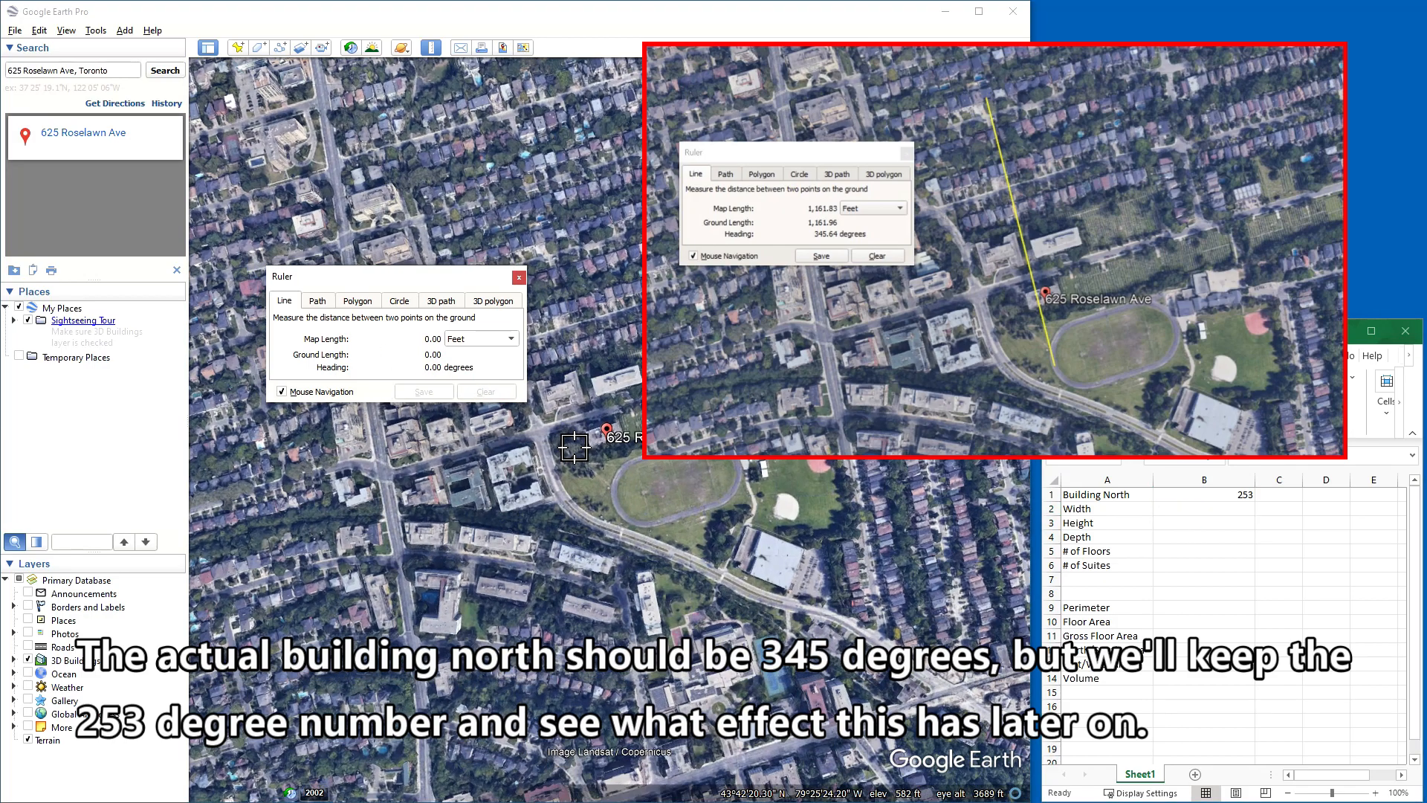
pyautogui.scroll(2, 574, 446)
pyautogui.moveTo(618, 431); pyautogui.dragTo(638, 594)
pyautogui.scroll(3, 637, 594)
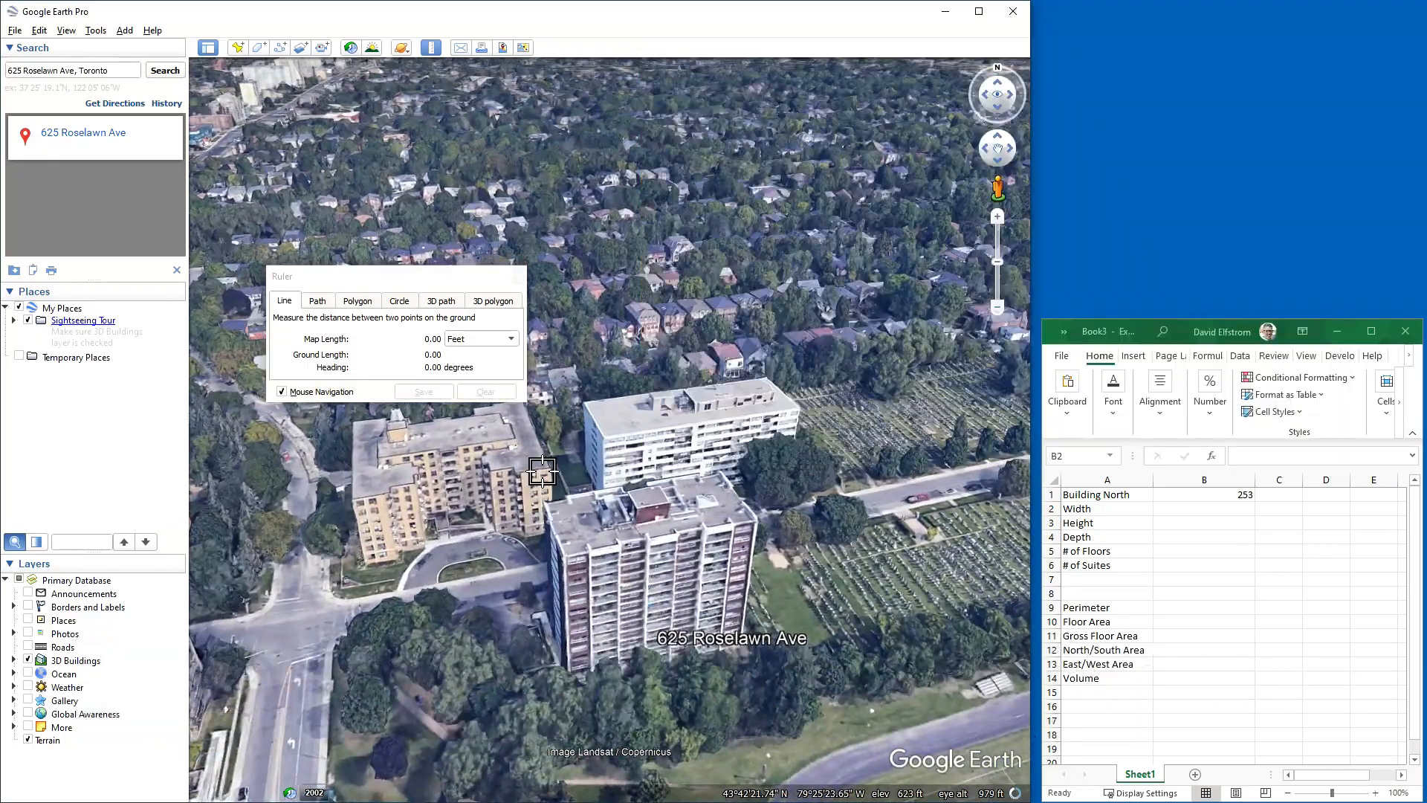
pyautogui.moveTo(554, 505); pyautogui.dragTo(1090, 415)
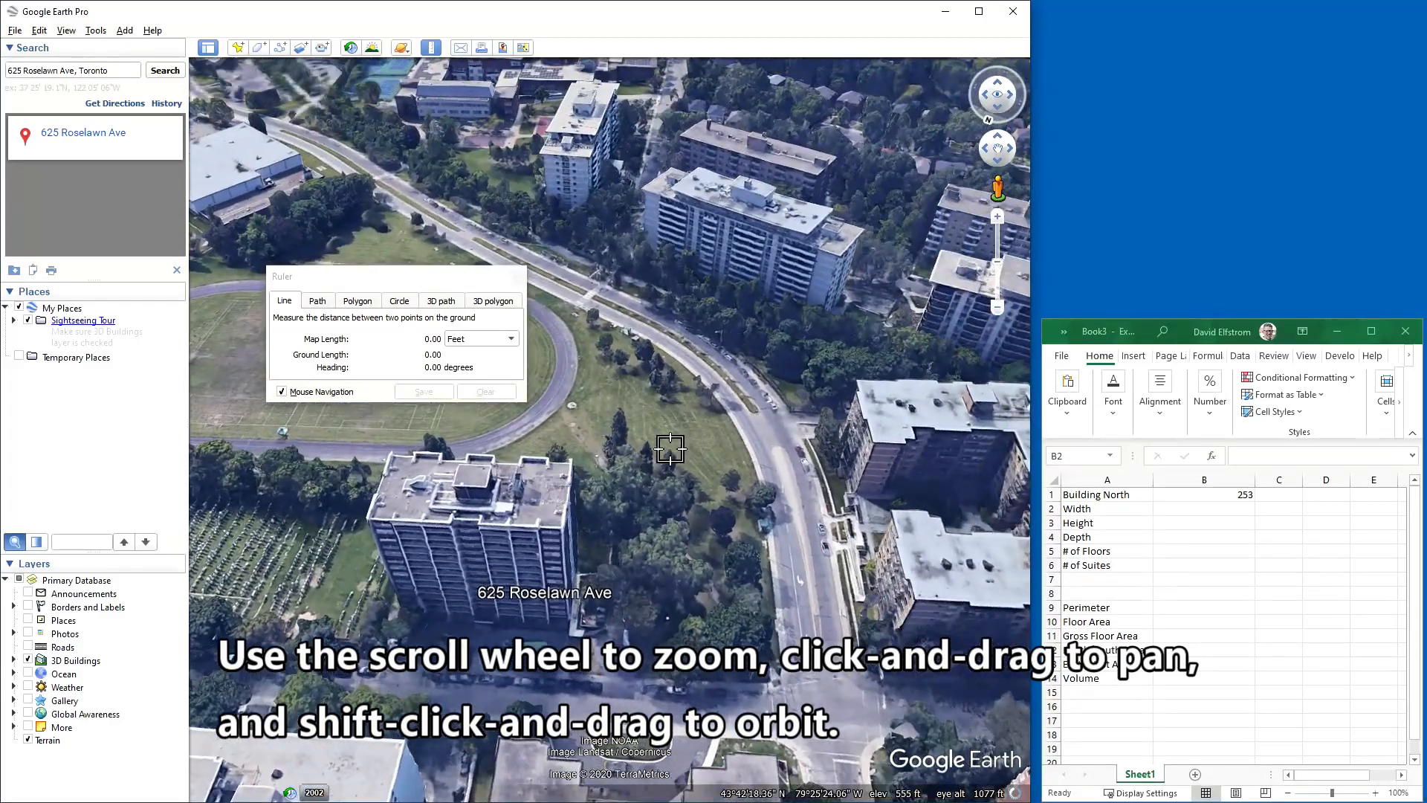
pyautogui.moveTo(528, 523); pyautogui.dragTo(630, 496)
pyautogui.scroll(3, 618, 462)
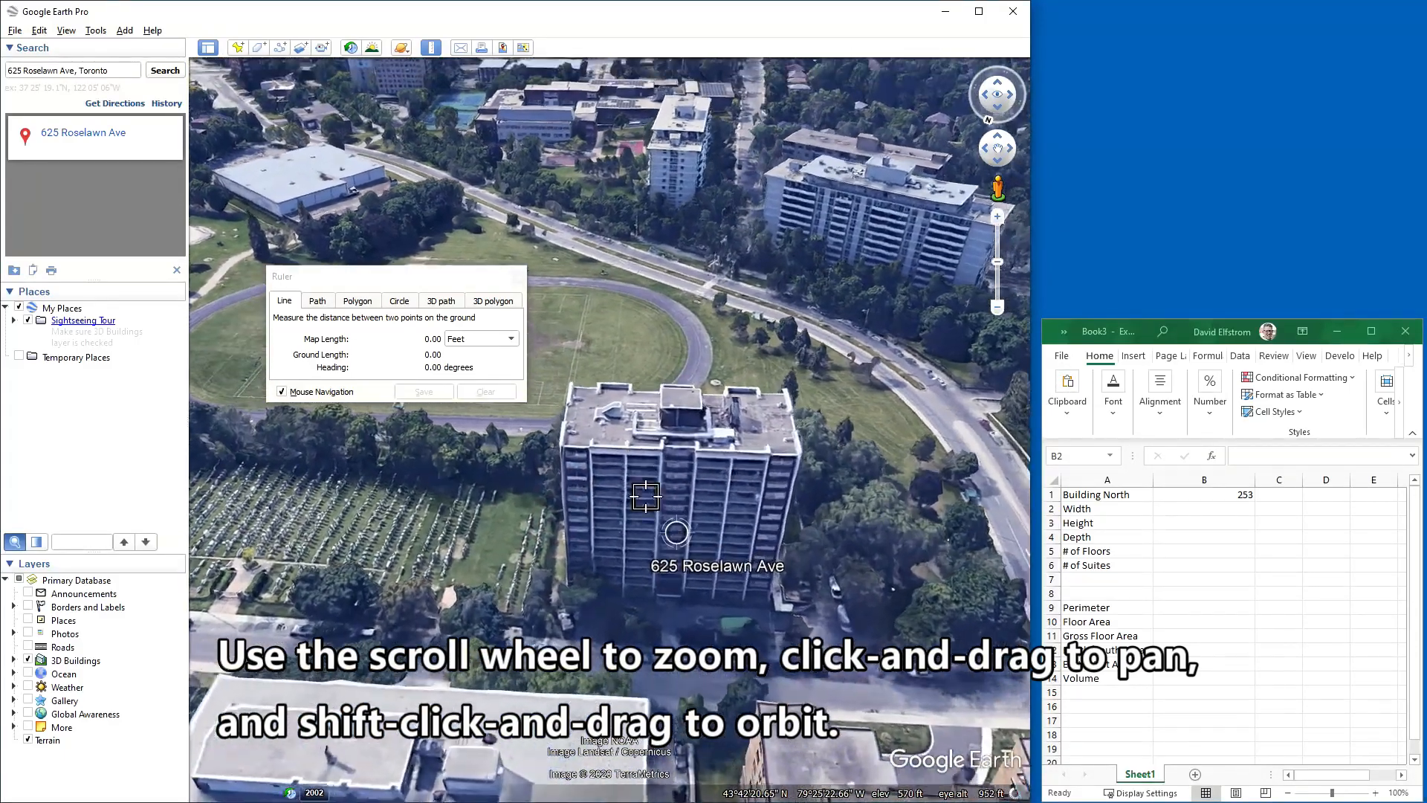
pyautogui.moveTo(618, 461); pyautogui.dragTo(630, 199)
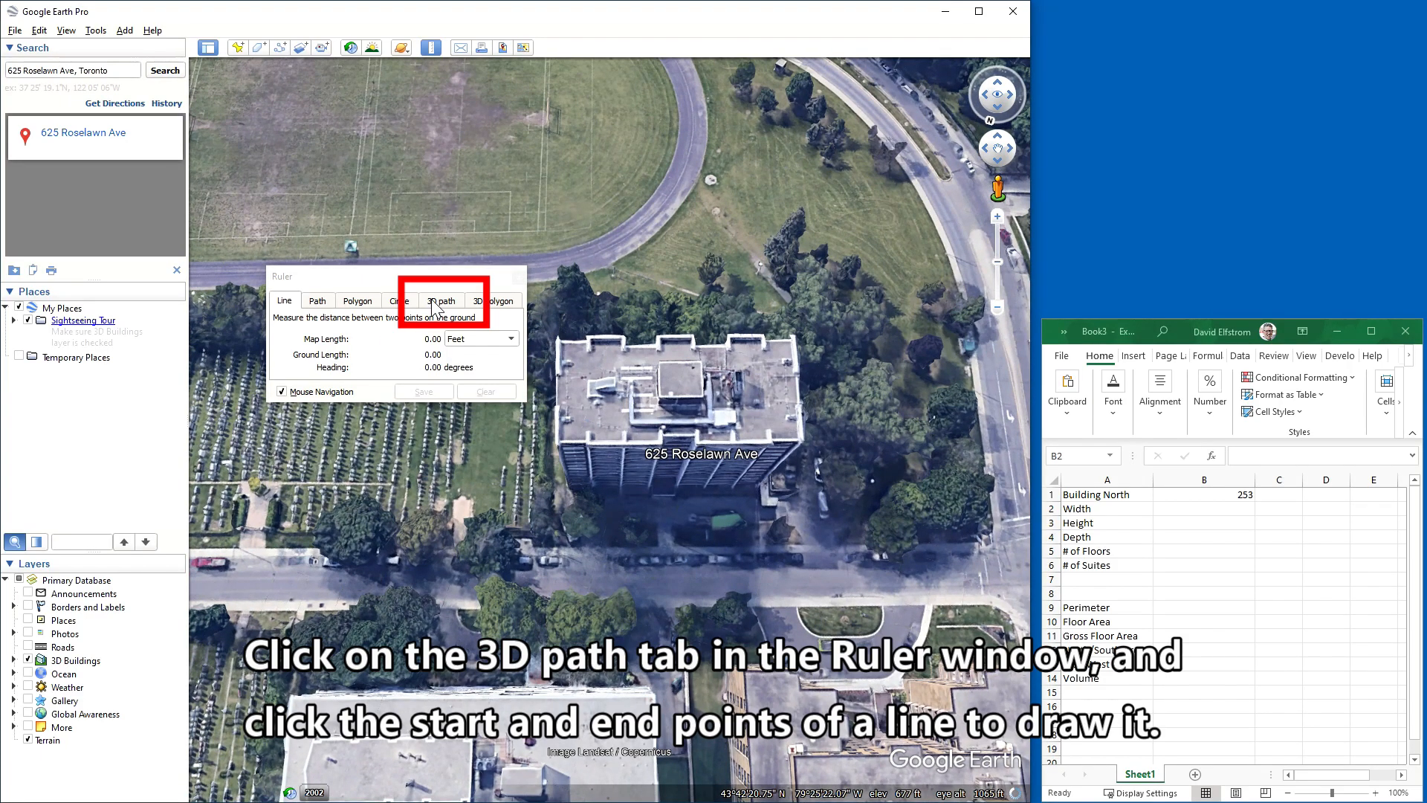
pyautogui.click(438, 301)
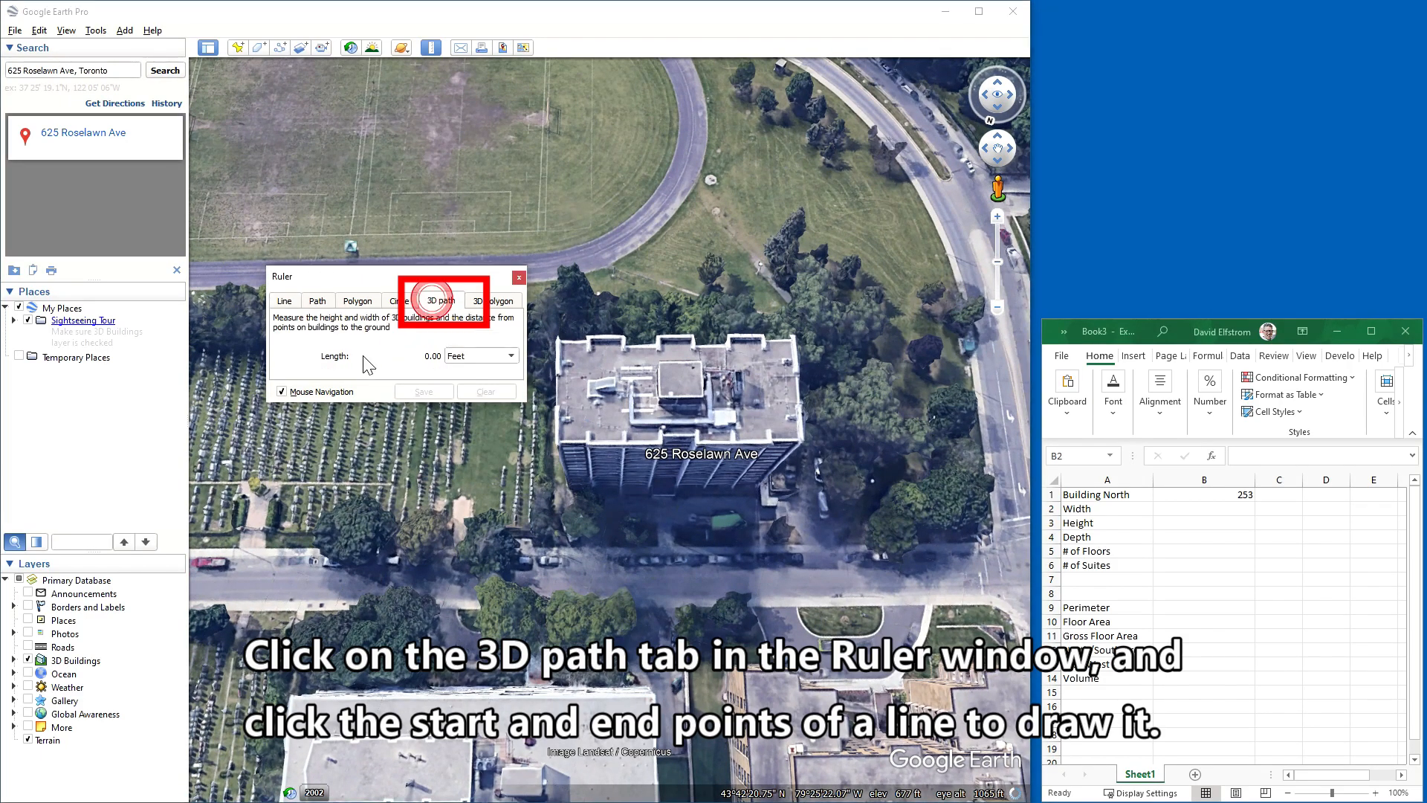
pyautogui.click(558, 441)
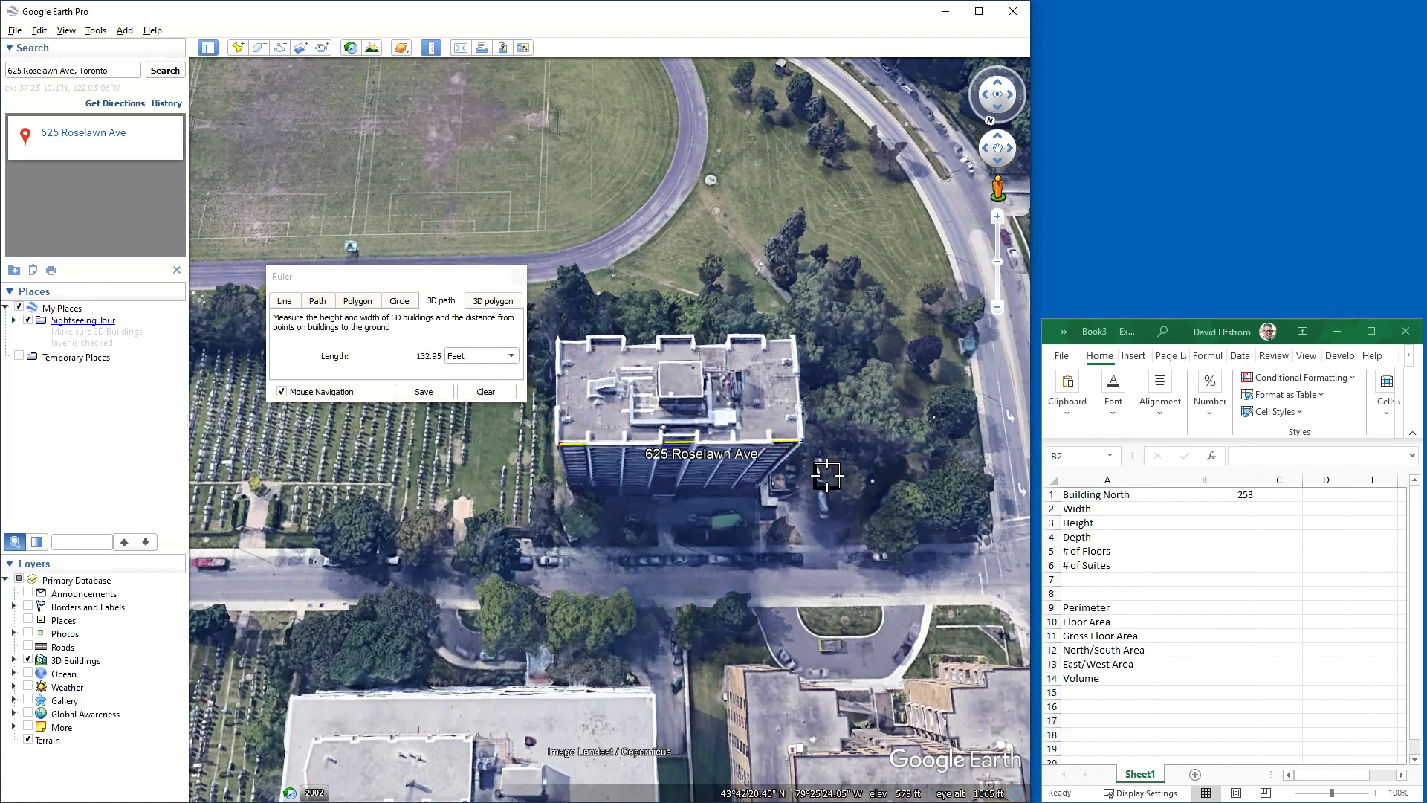
# Record 133 as the building's Width in the Excel sheet.
pyautogui.moveTo(827, 479)
pyautogui.keyDown('shift'); pyautogui.mouseDown()
pyautogui.moveTo(630, 545)
pyautogui.moveTo(625, 568)
pyautogui.moveTo(709, 578)
pyautogui.mouseUp(); pyautogui.keyUp('shift')
pyautogui.click(1226, 508)
pyautogui.write('133')
pyautogui.press('Return')
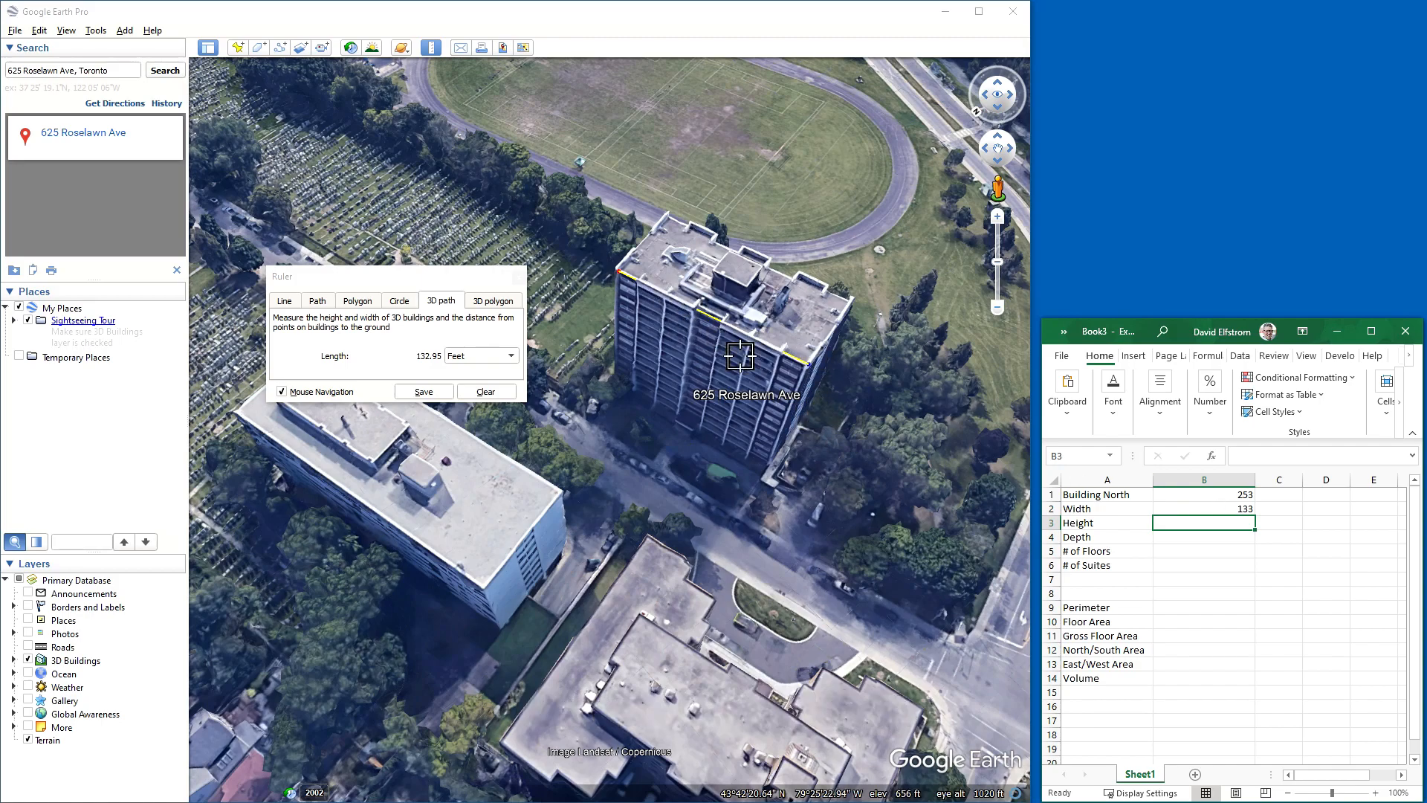
# Clear the width path, measure the building's height with a 3D path from ground to roof edge, and record 127 as Height in Excel.
pyautogui.click(486, 394)
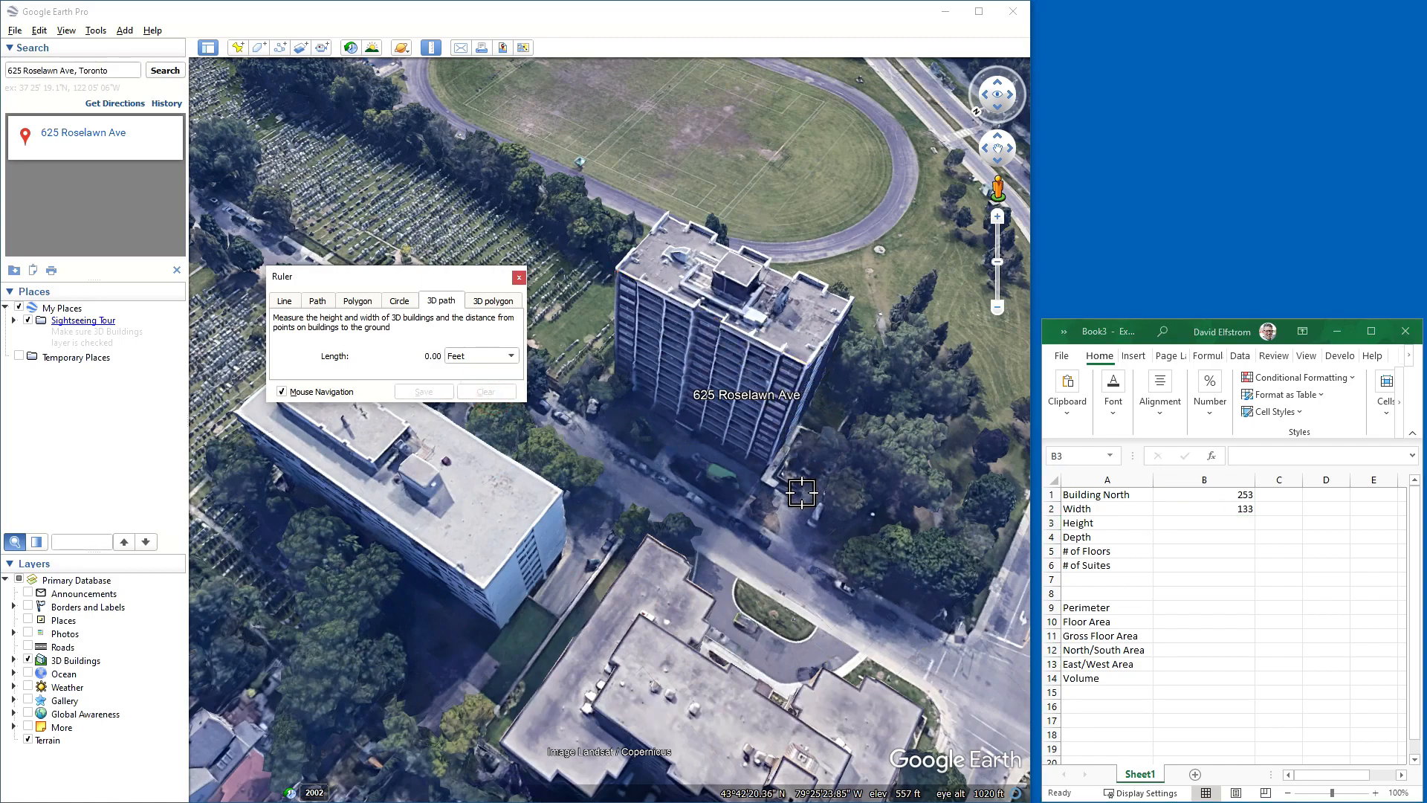
pyautogui.scroll(2, 728, 425)
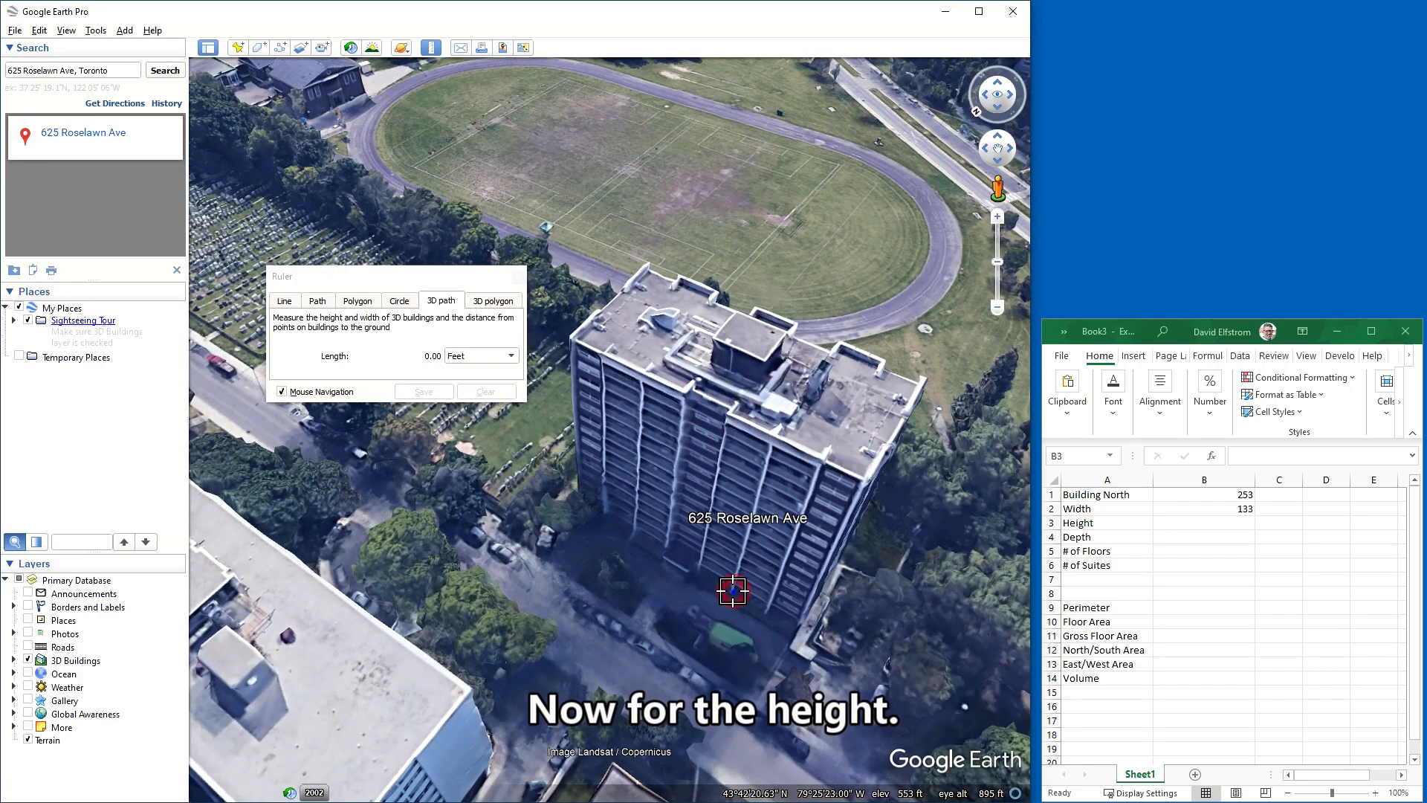
pyautogui.click(774, 439)
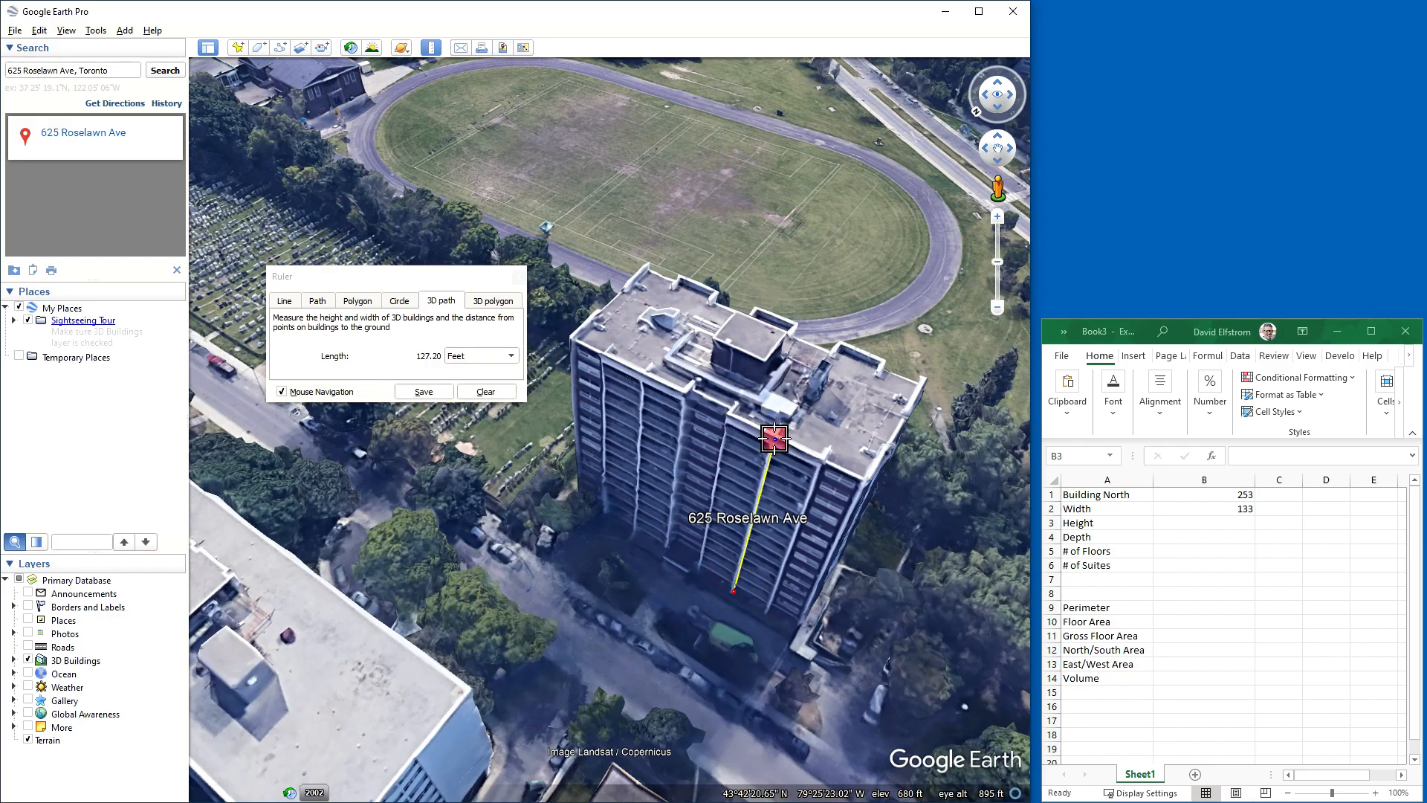
pyautogui.moveTo(822, 503); pyautogui.dragTo(668, 789)
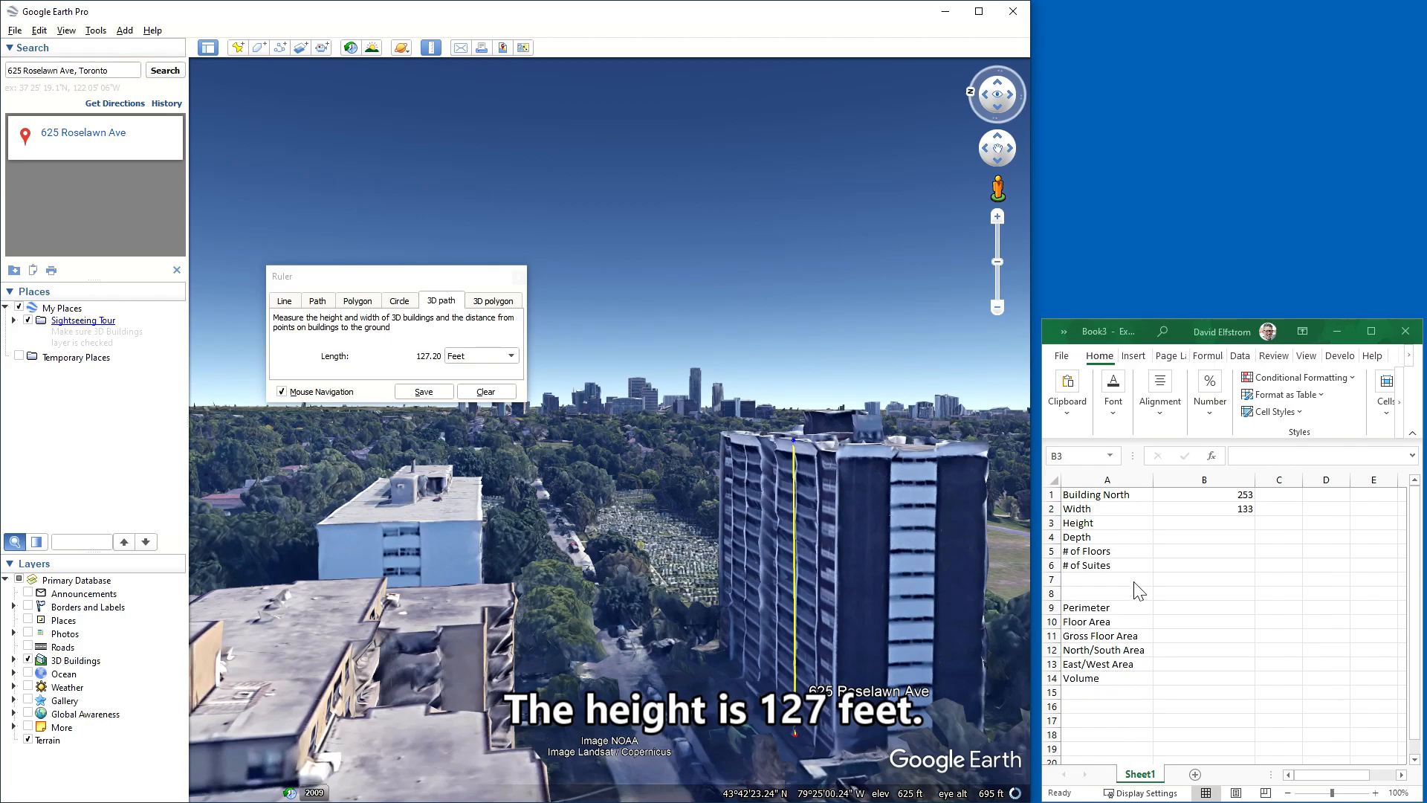
pyautogui.click(1161, 523)
pyautogui.write('127')
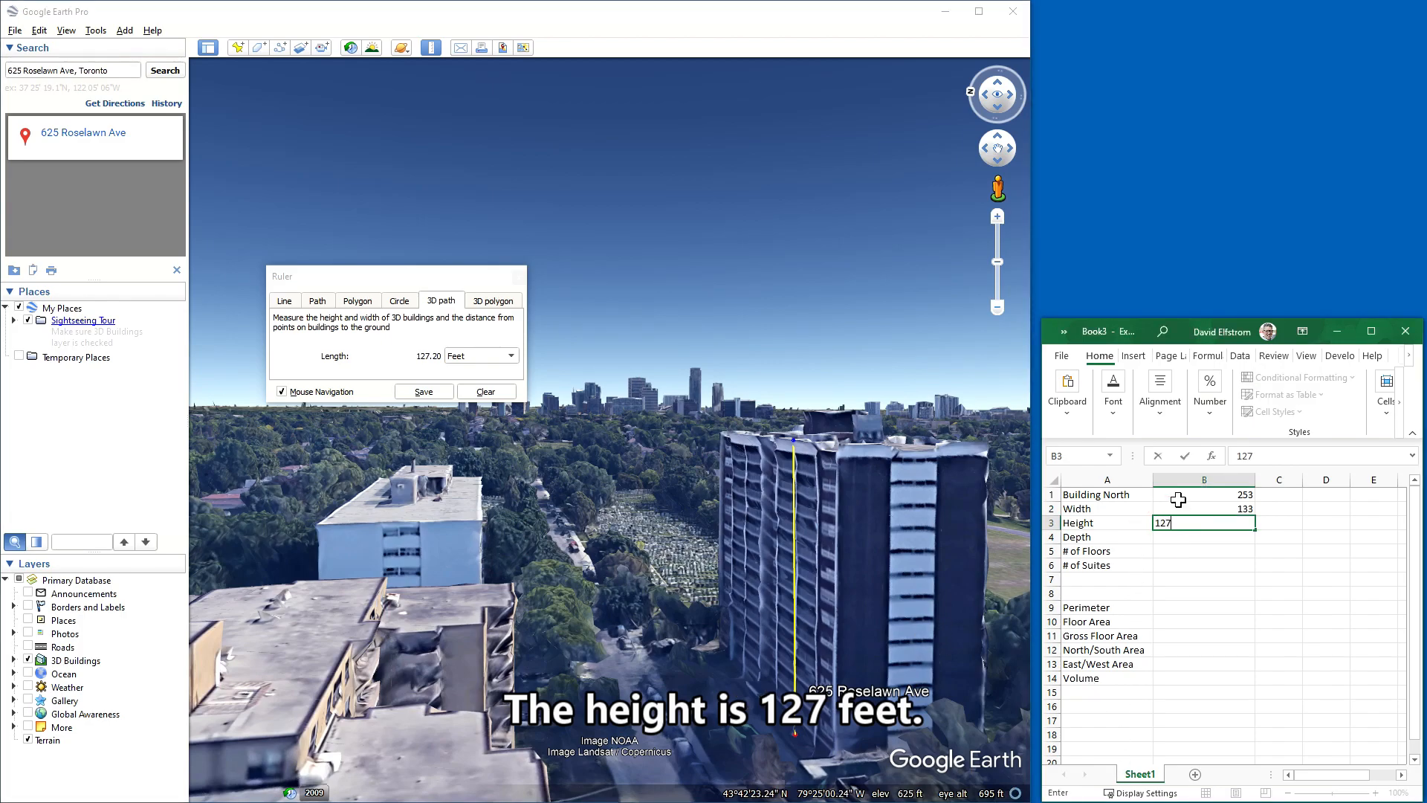
pyautogui.press('Return')
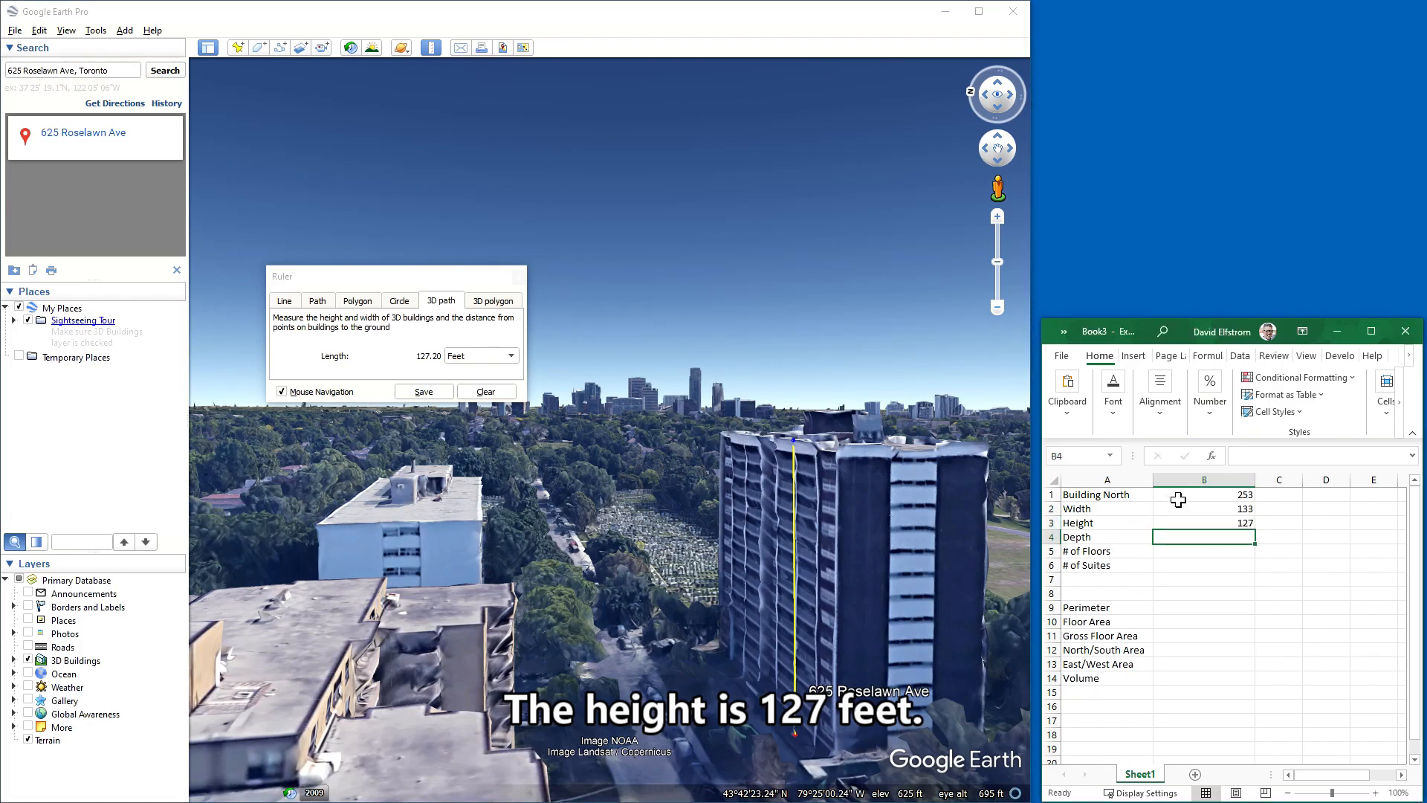
# Clear the height path, measure the depth with a 3D path across the top of the narrow end face, and record 62 as Depth.
pyautogui.click(494, 391)
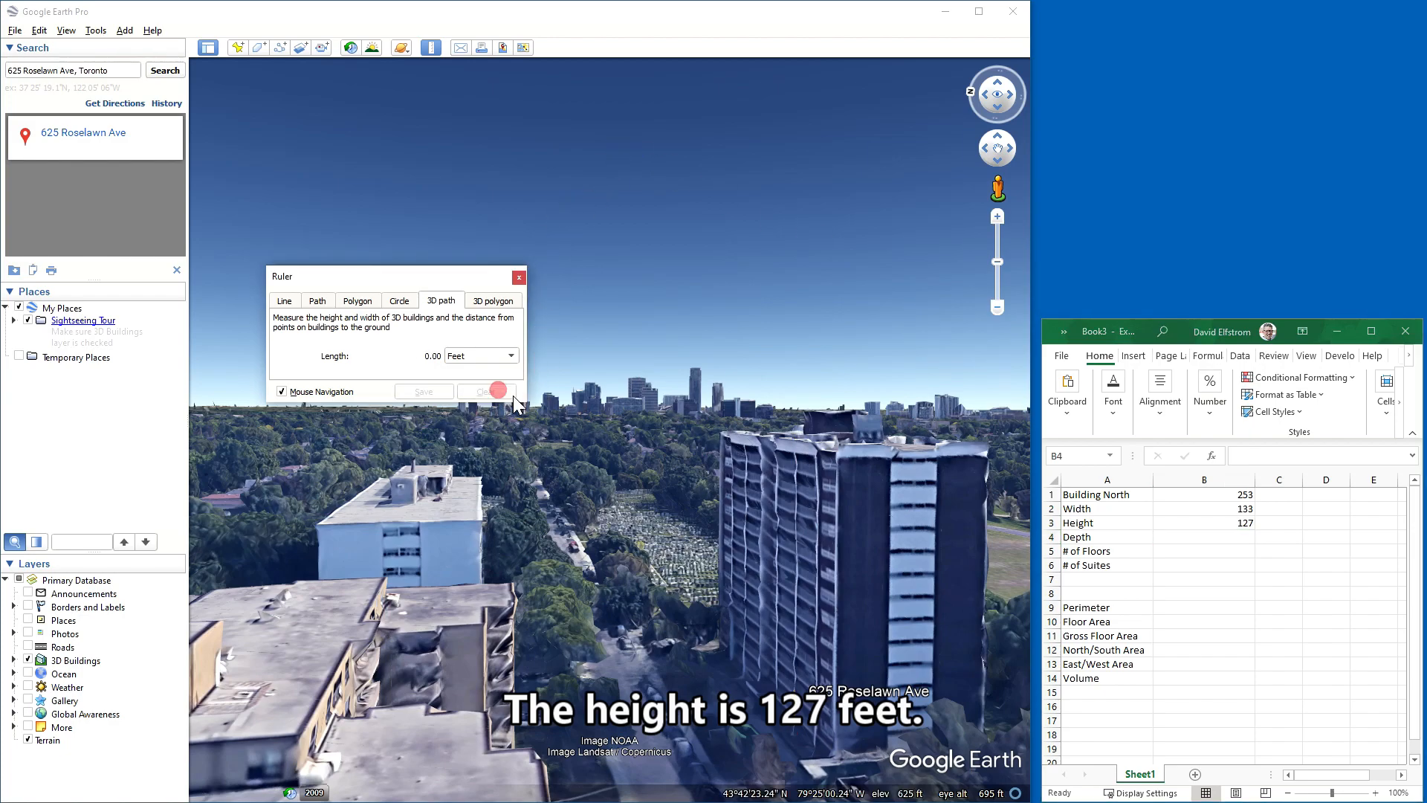
pyautogui.moveTo(847, 503); pyautogui.dragTo(560, 612)
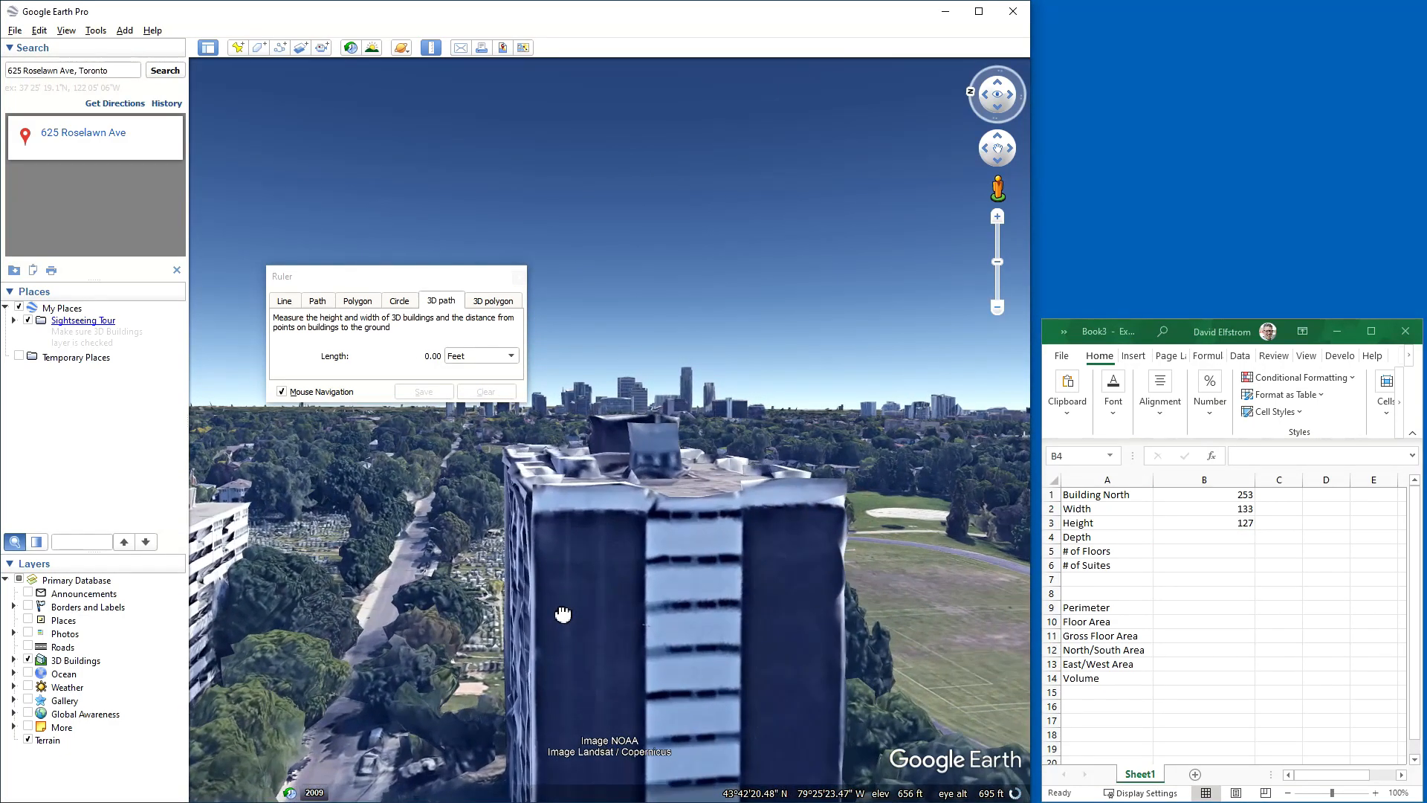
pyautogui.click(534, 512)
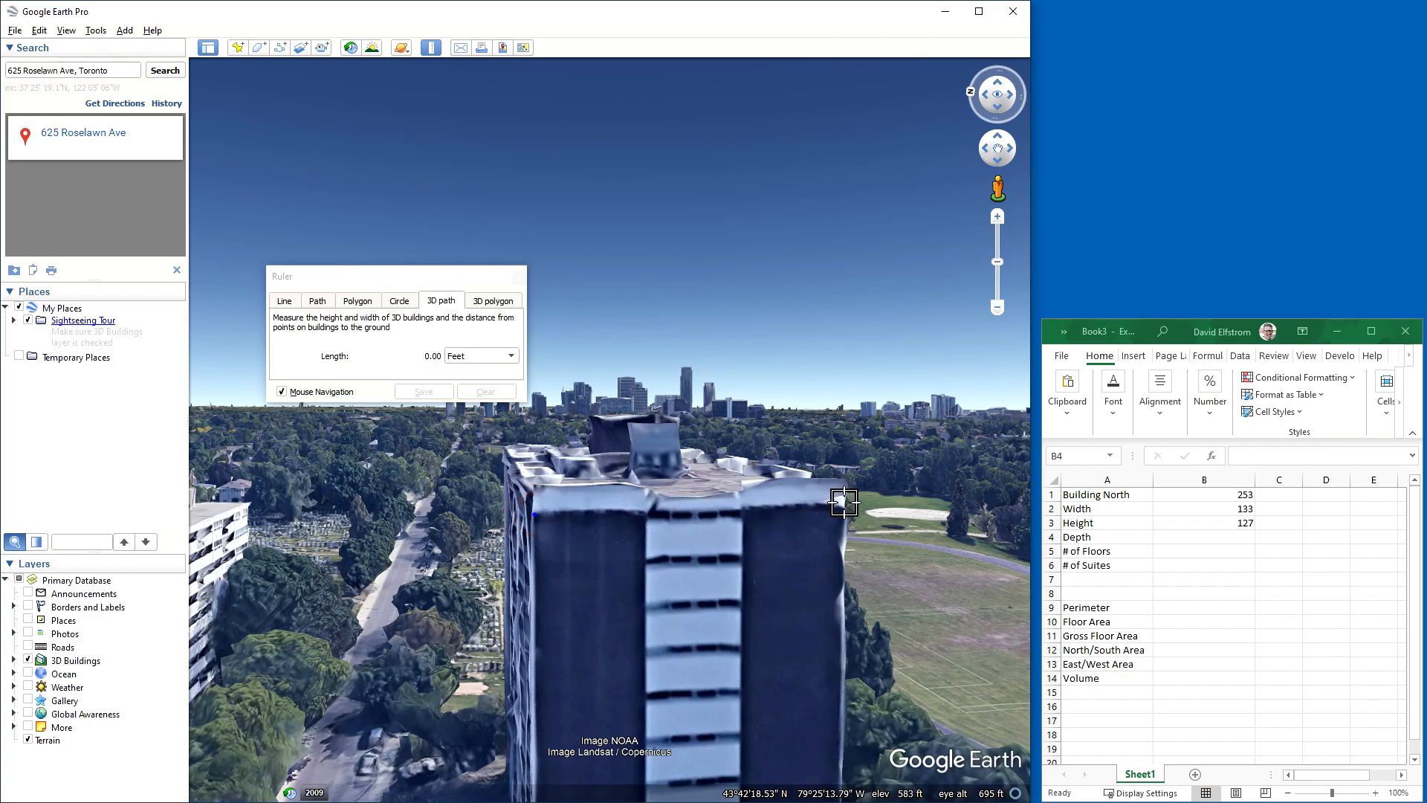
pyautogui.moveTo(759, 543); pyautogui.dragTo(693, 457)
pyautogui.click(1213, 534)
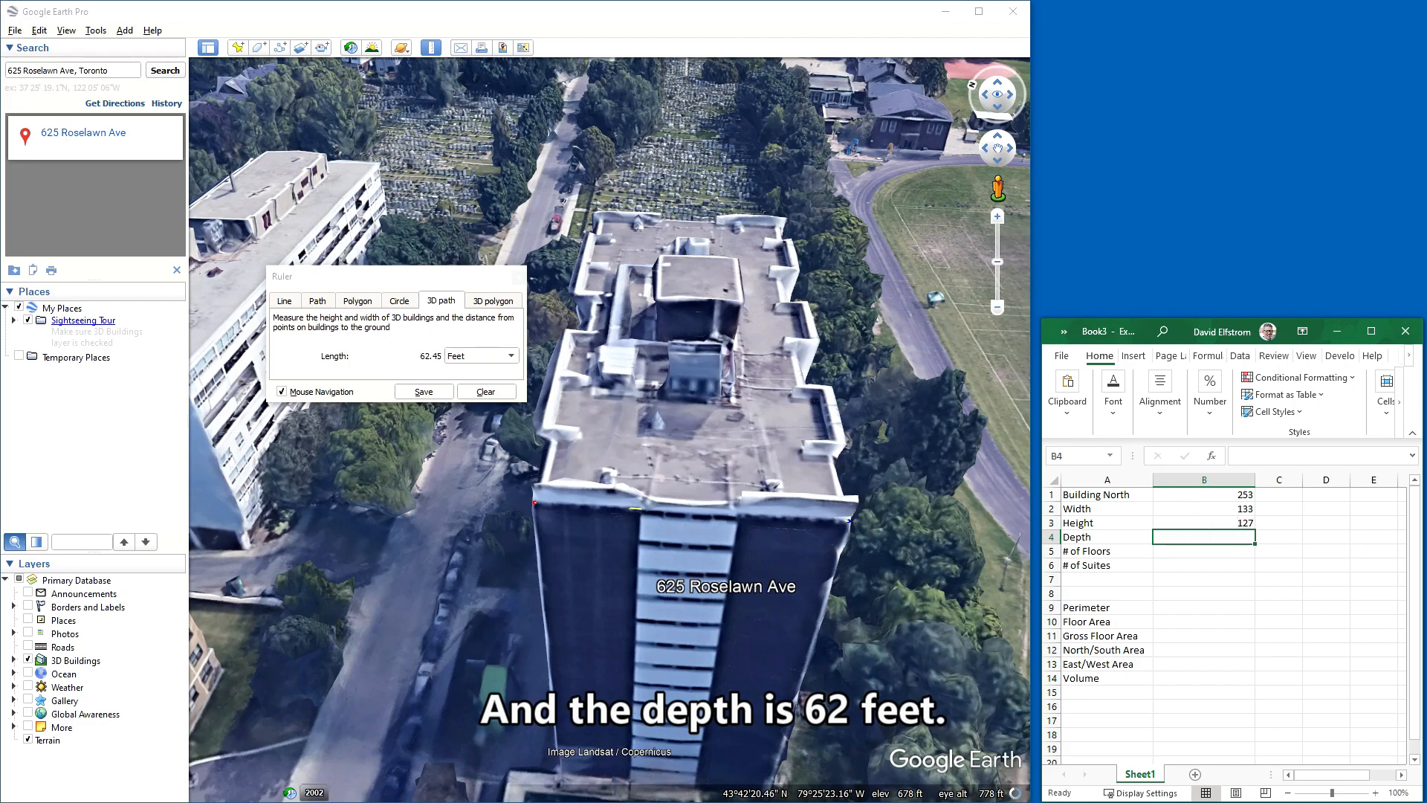
pyautogui.write('62')
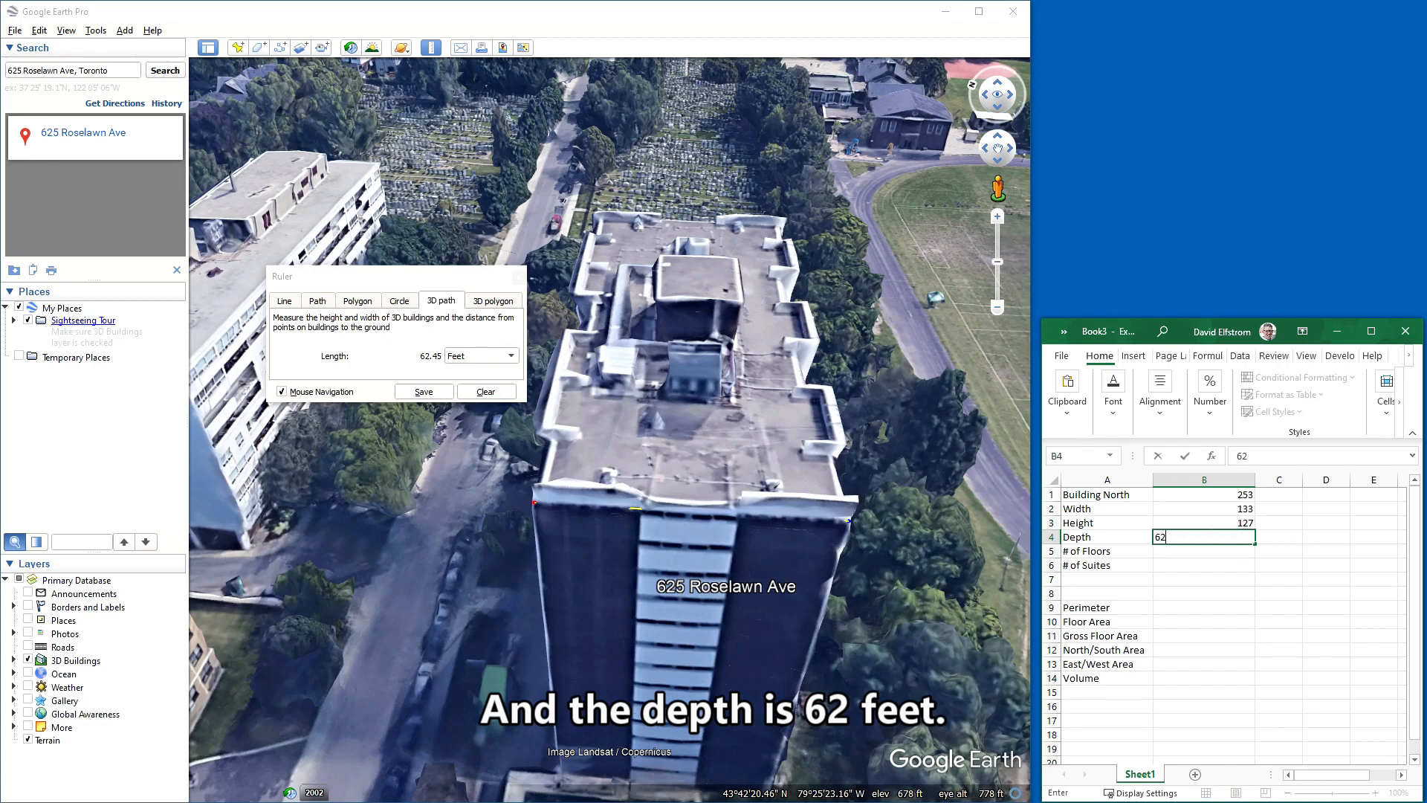
pyautogui.press('Return')
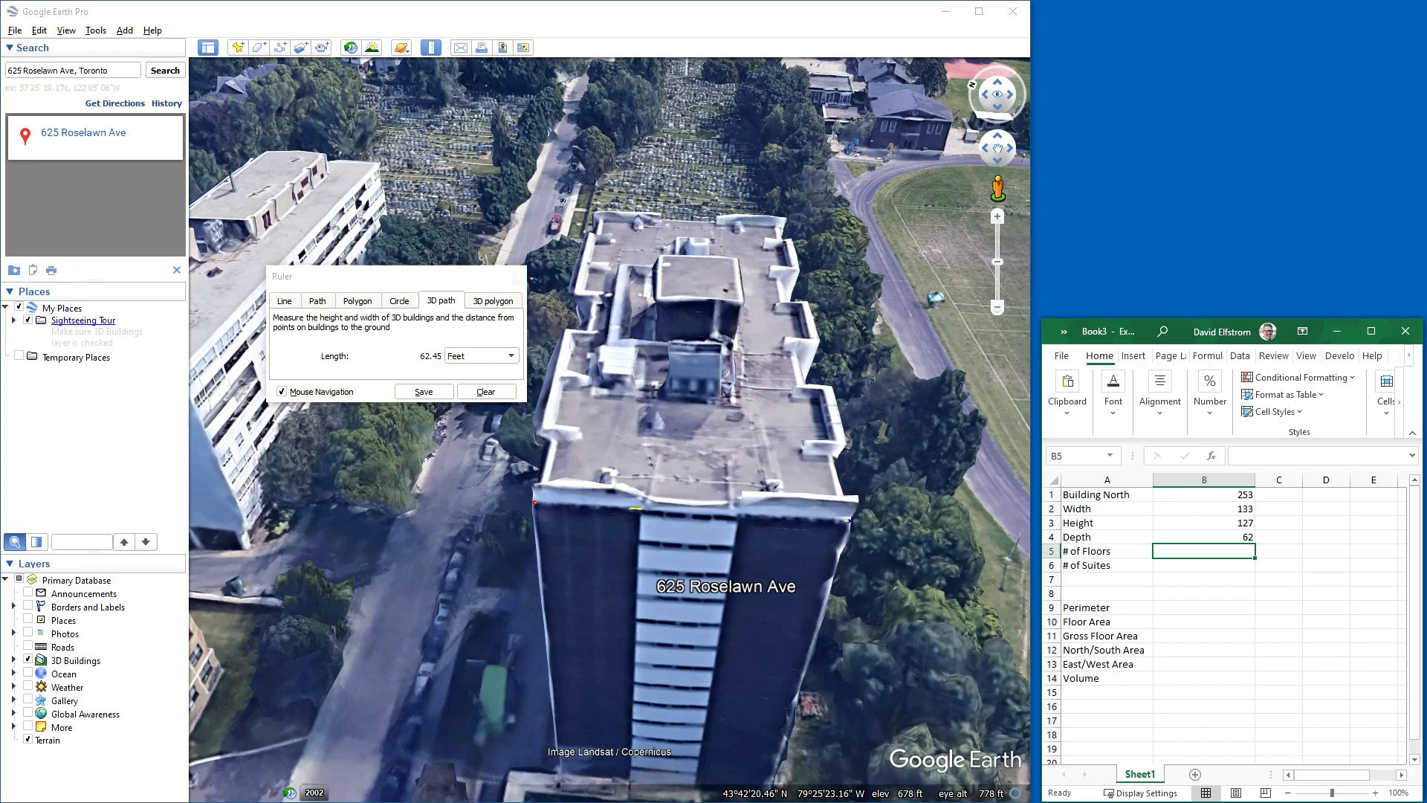
# Count the storeys on the building's north face in Google Earth and record 14 as # of Floors in Excel.
pyautogui.moveTo(773, 622); pyautogui.dragTo(985, 526)
pyautogui.moveTo(717, 504)
pyautogui.mouseDown()
pyautogui.moveTo(802, 515)
pyautogui.moveTo(834, 562)
pyautogui.mouseUp()
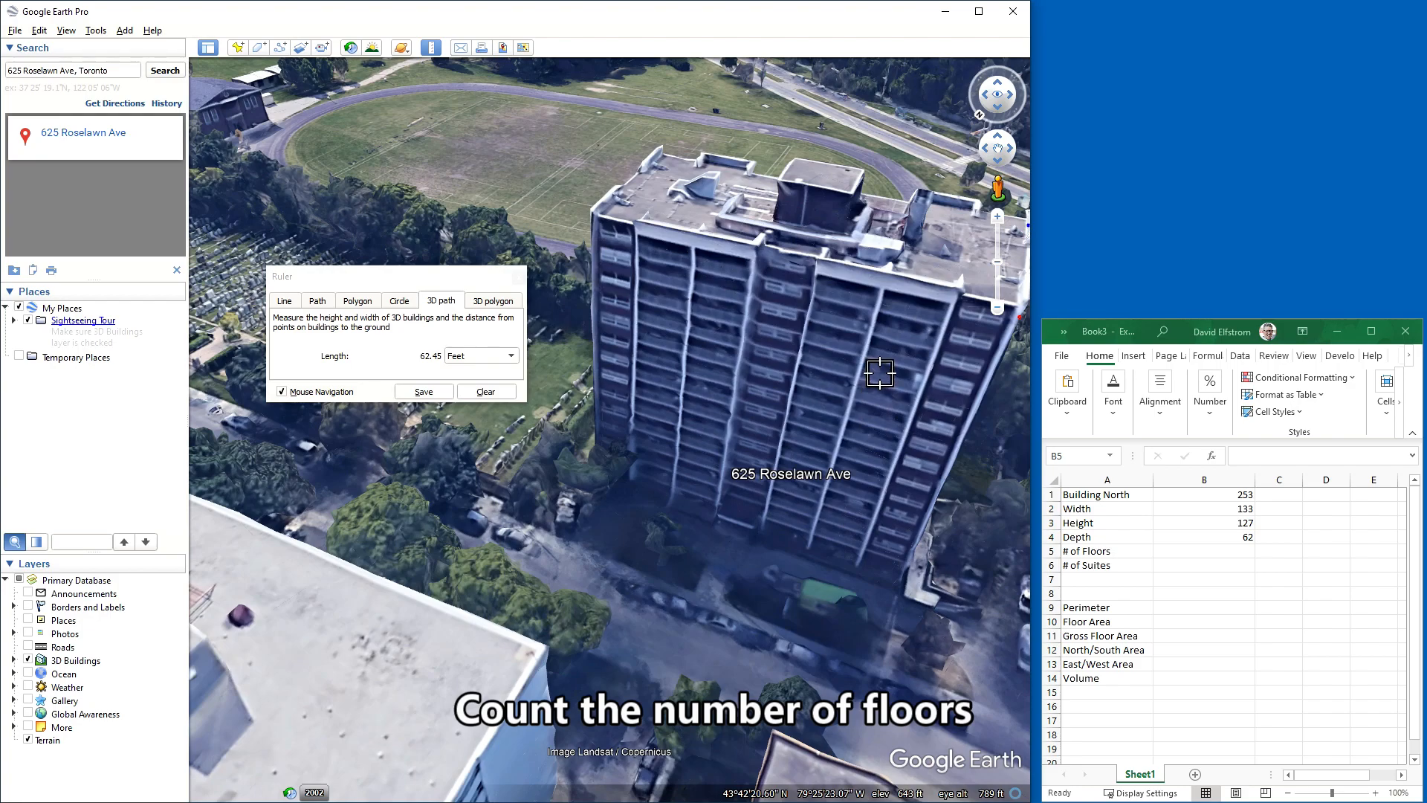
pyautogui.click(1205, 551)
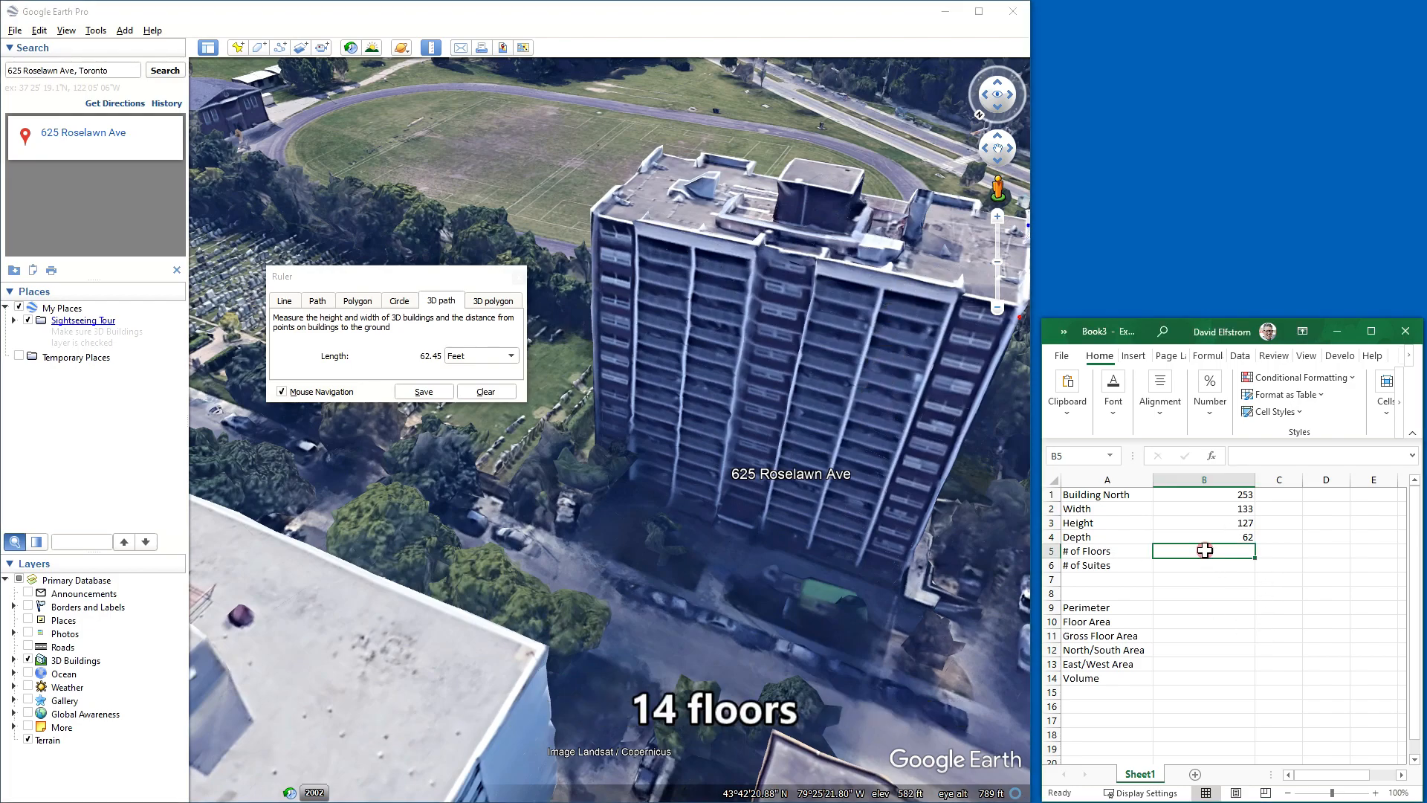
pyautogui.write('14')
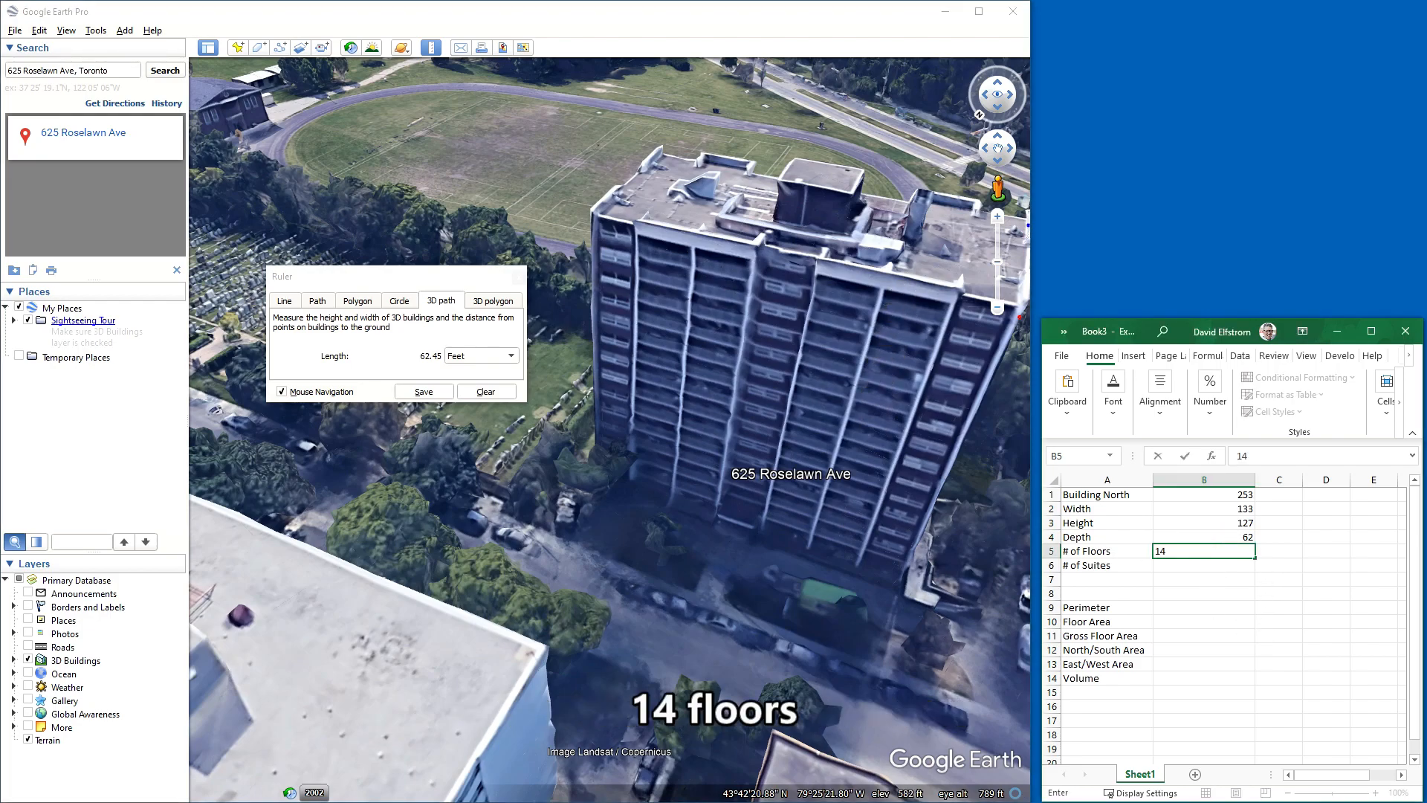
pyautogui.press('Return')
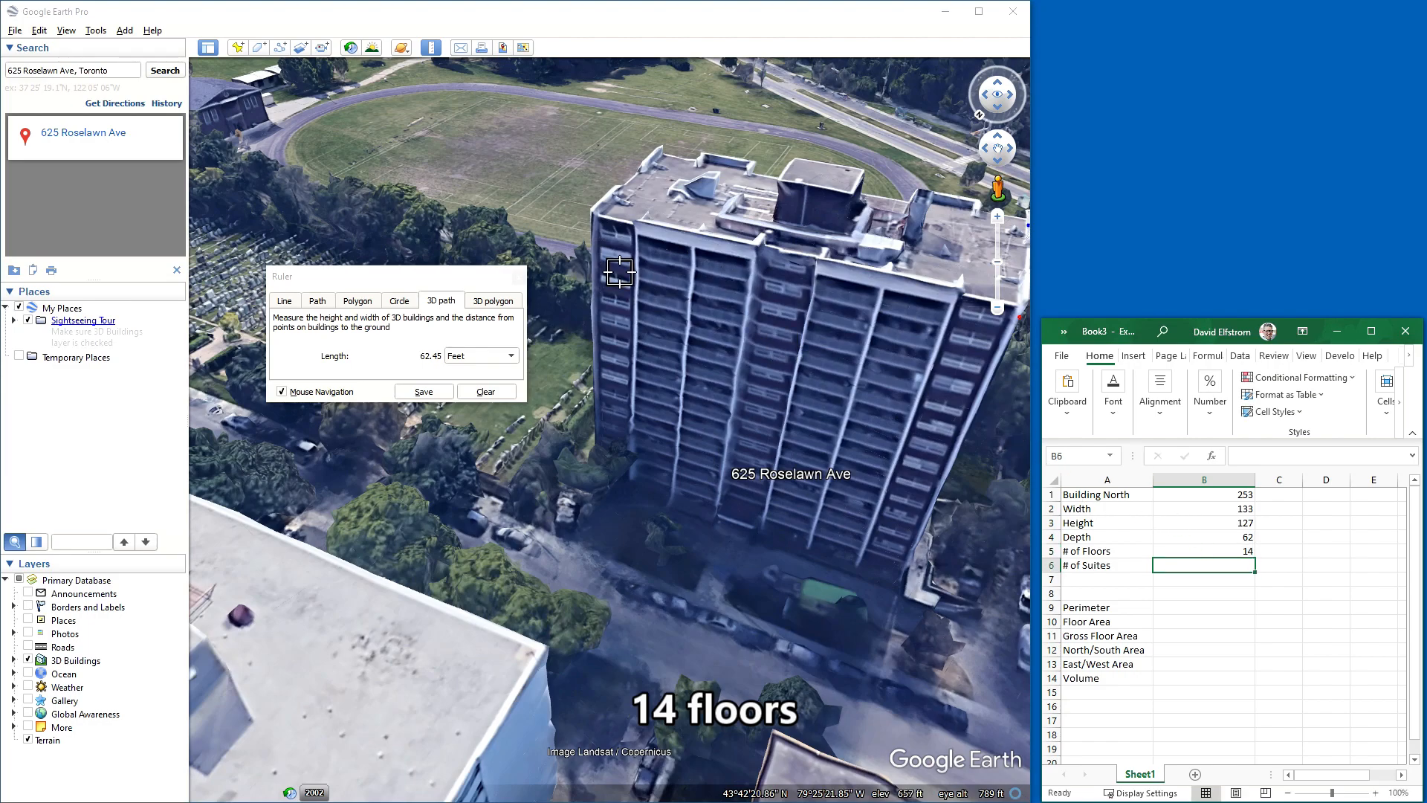
# Estimate the suites per floor from the building's long faces and calculate # of Suites as 7 times the # of Floors cell.
pyautogui.moveTo(687, 310); pyautogui.dragTo(653, 379)
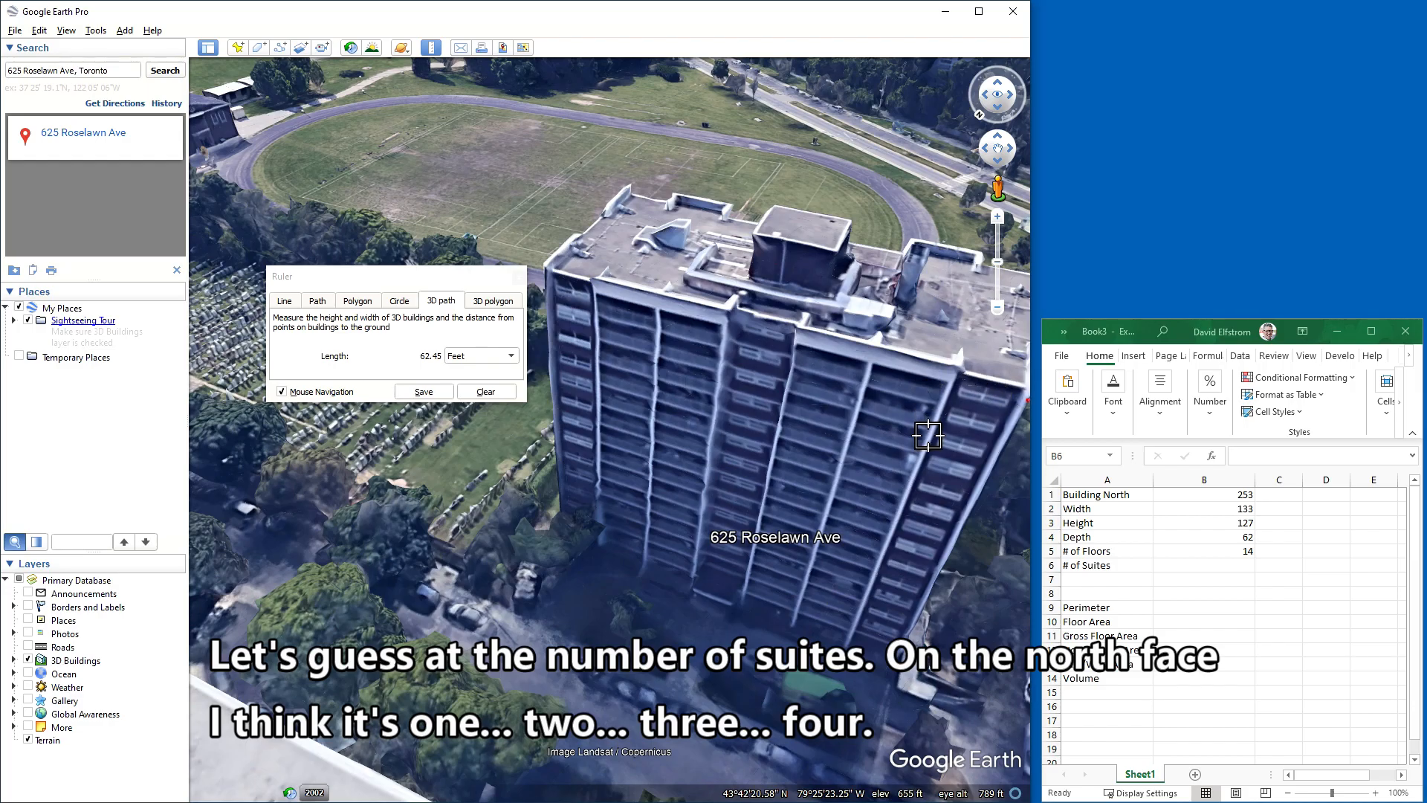
pyautogui.moveTo(929, 435); pyautogui.dragTo(792, 447)
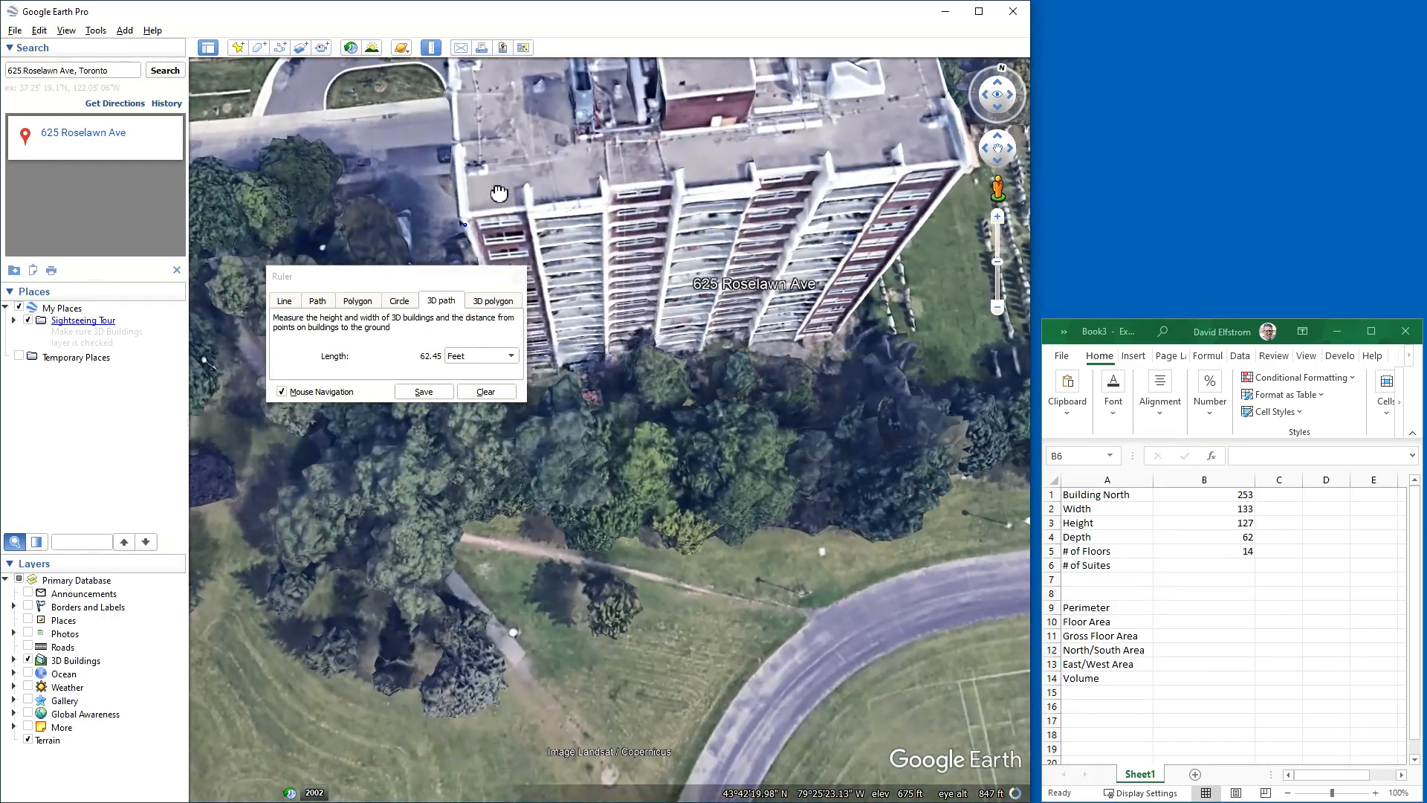
pyautogui.moveTo(500, 219); pyautogui.dragTo(475, 176)
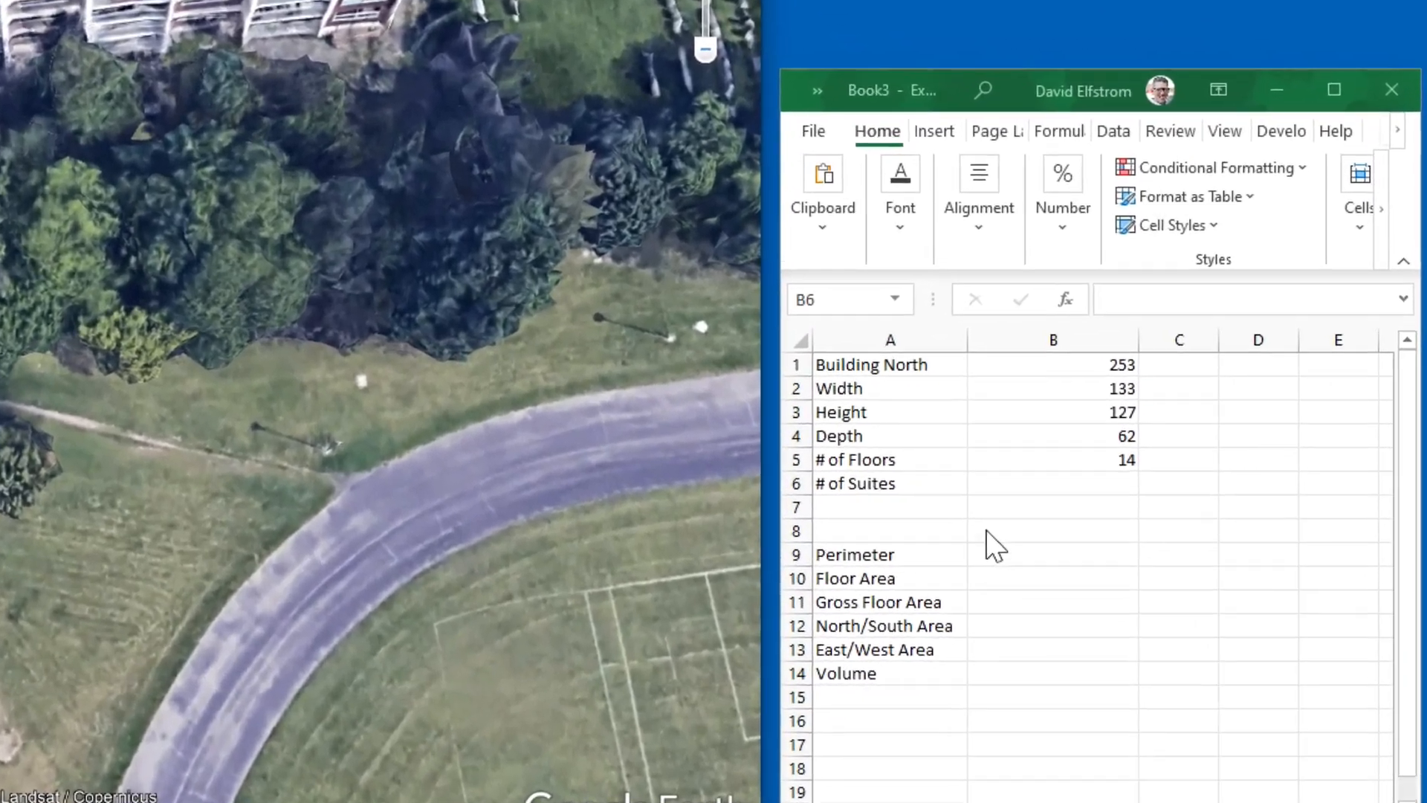
pyautogui.click(1008, 483)
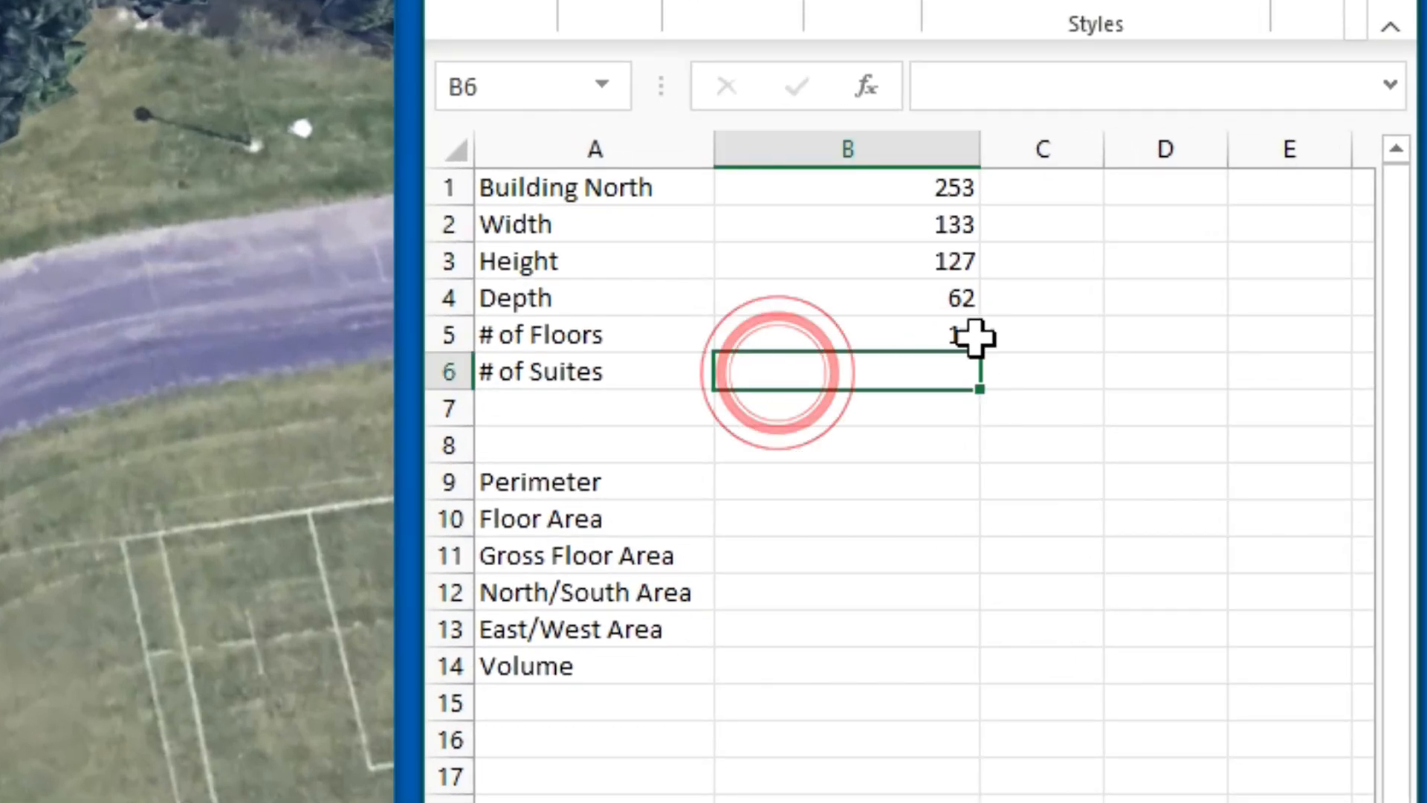
pyautogui.write('=7*')
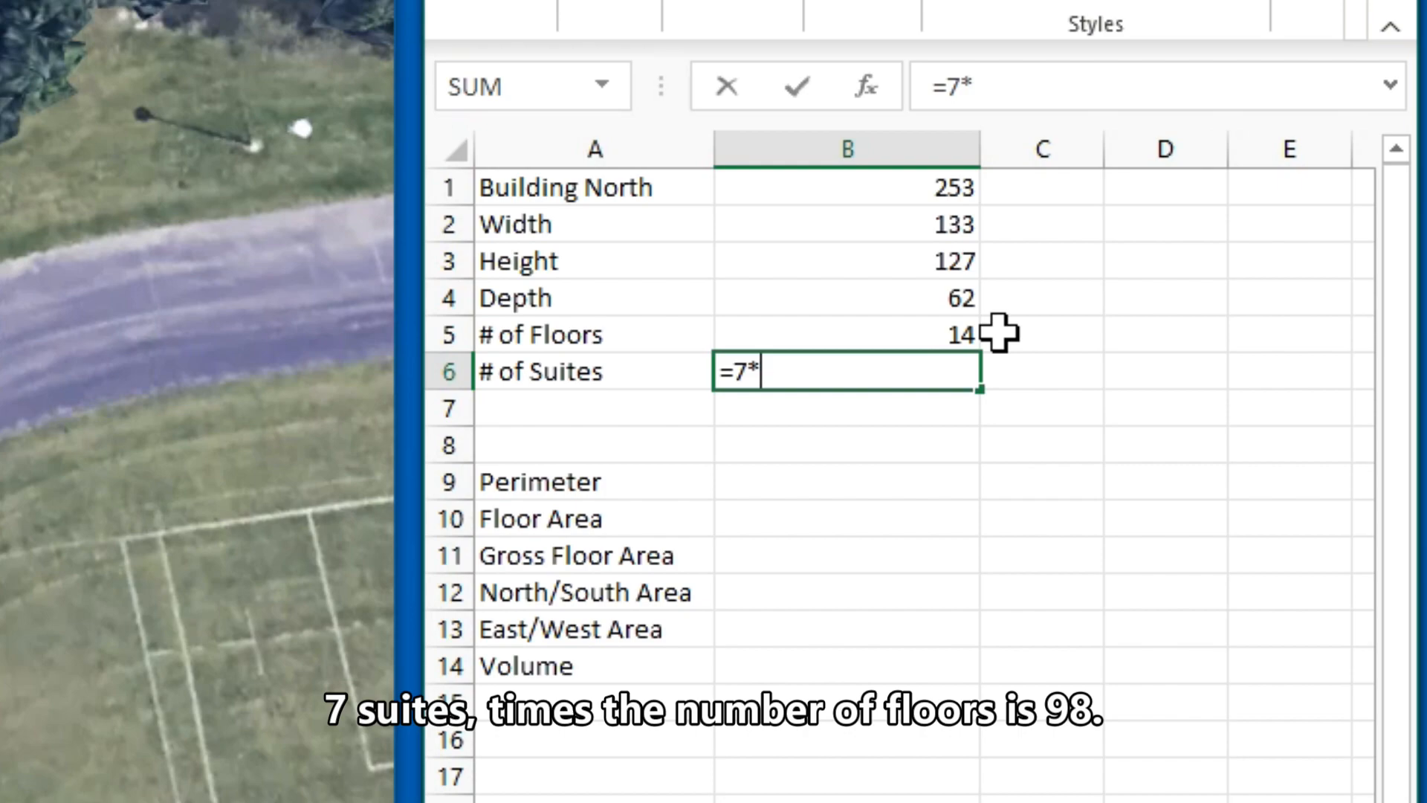
pyautogui.click(999, 332)
pyautogui.press('Return')
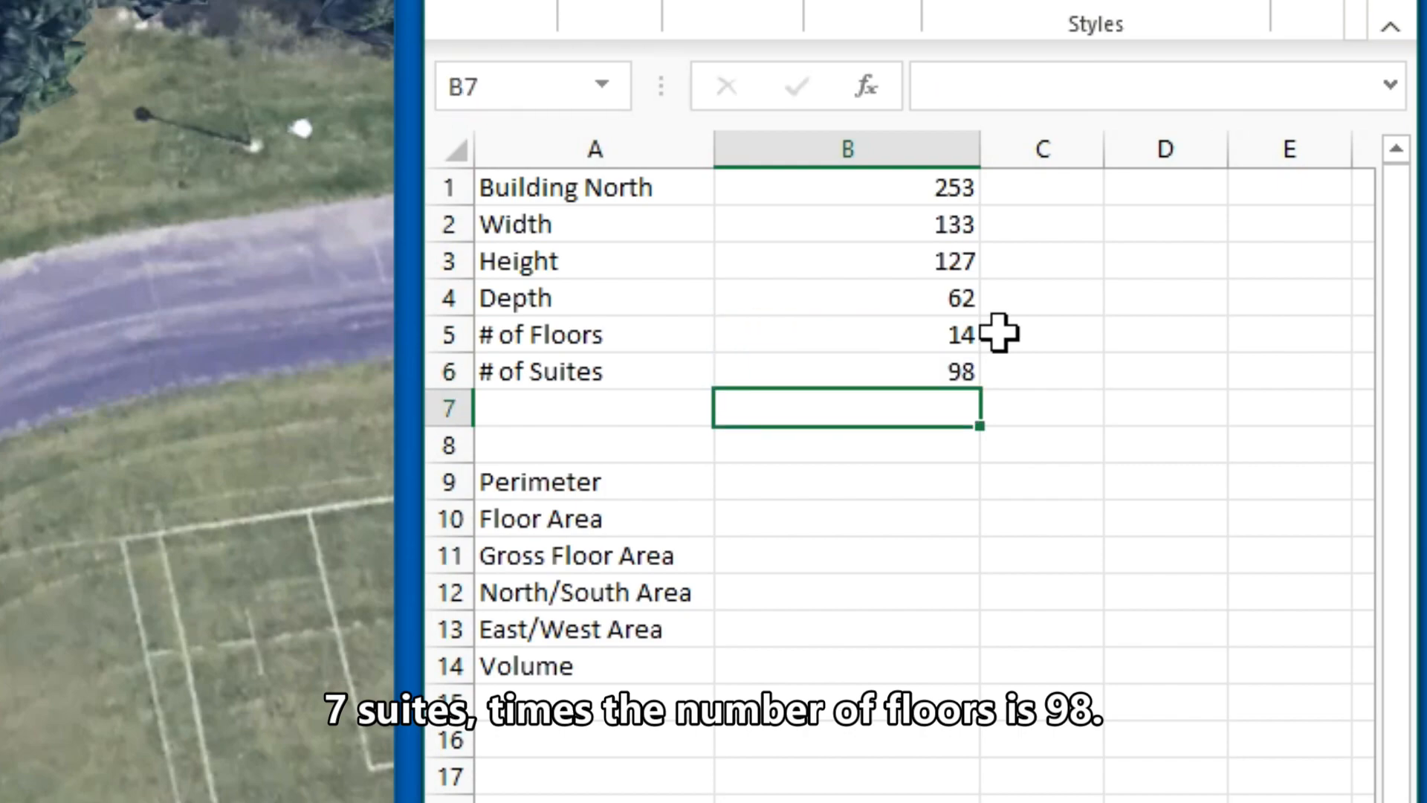
# Calculate the Perimeter in B9 as two times the sum of Width and Depth, =2*(B2+B4).
pyautogui.press('Down')
pyautogui.press('Down')
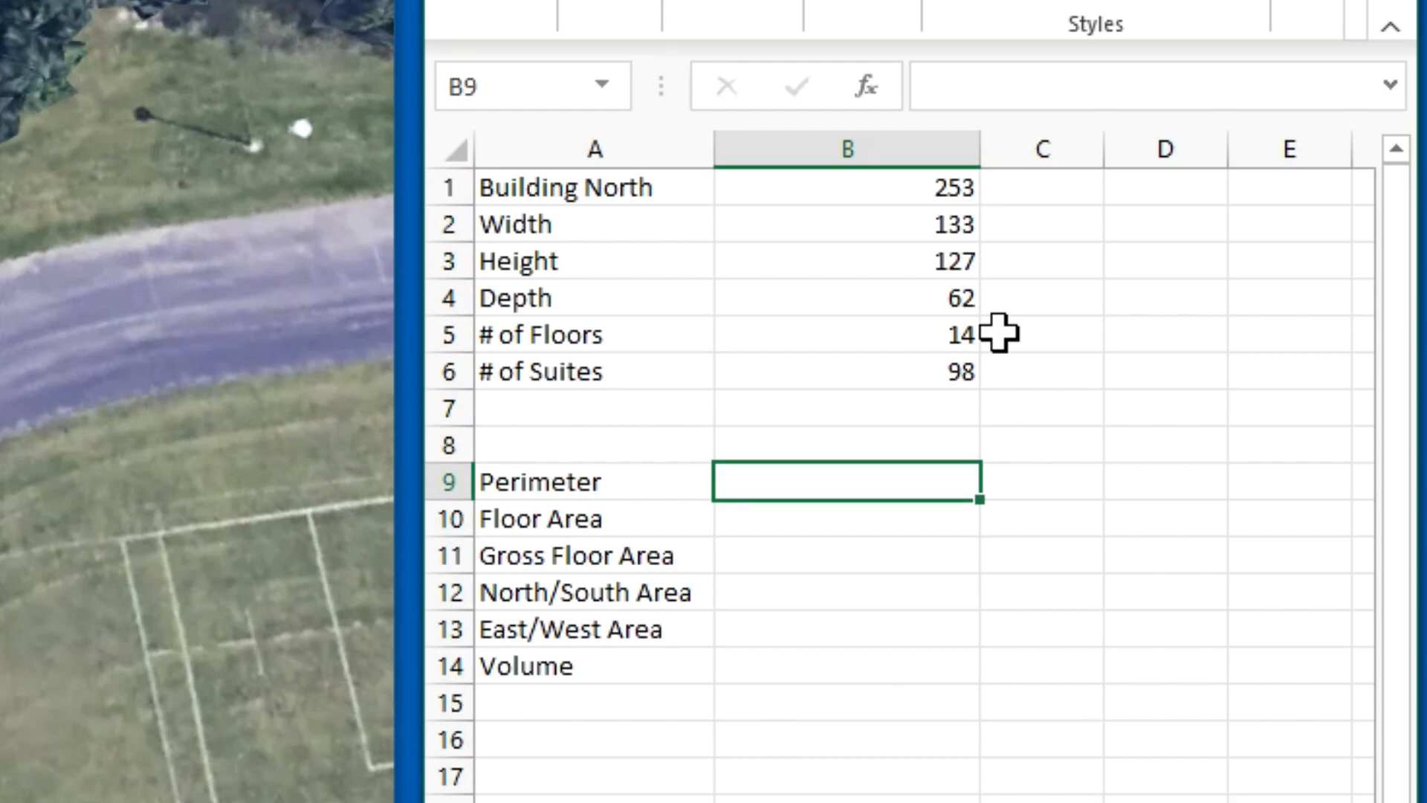
pyautogui.write('=2*(')
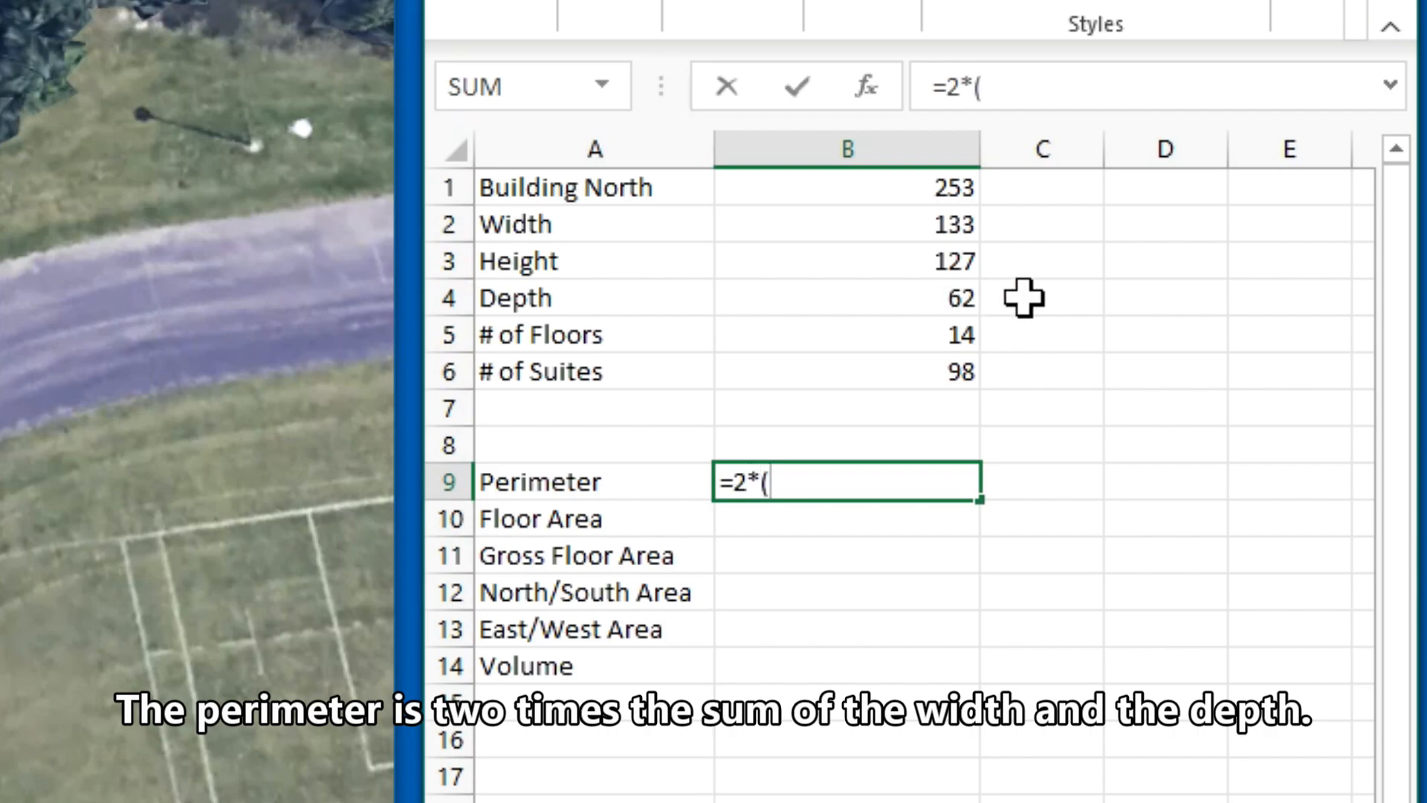
pyautogui.click(822, 223)
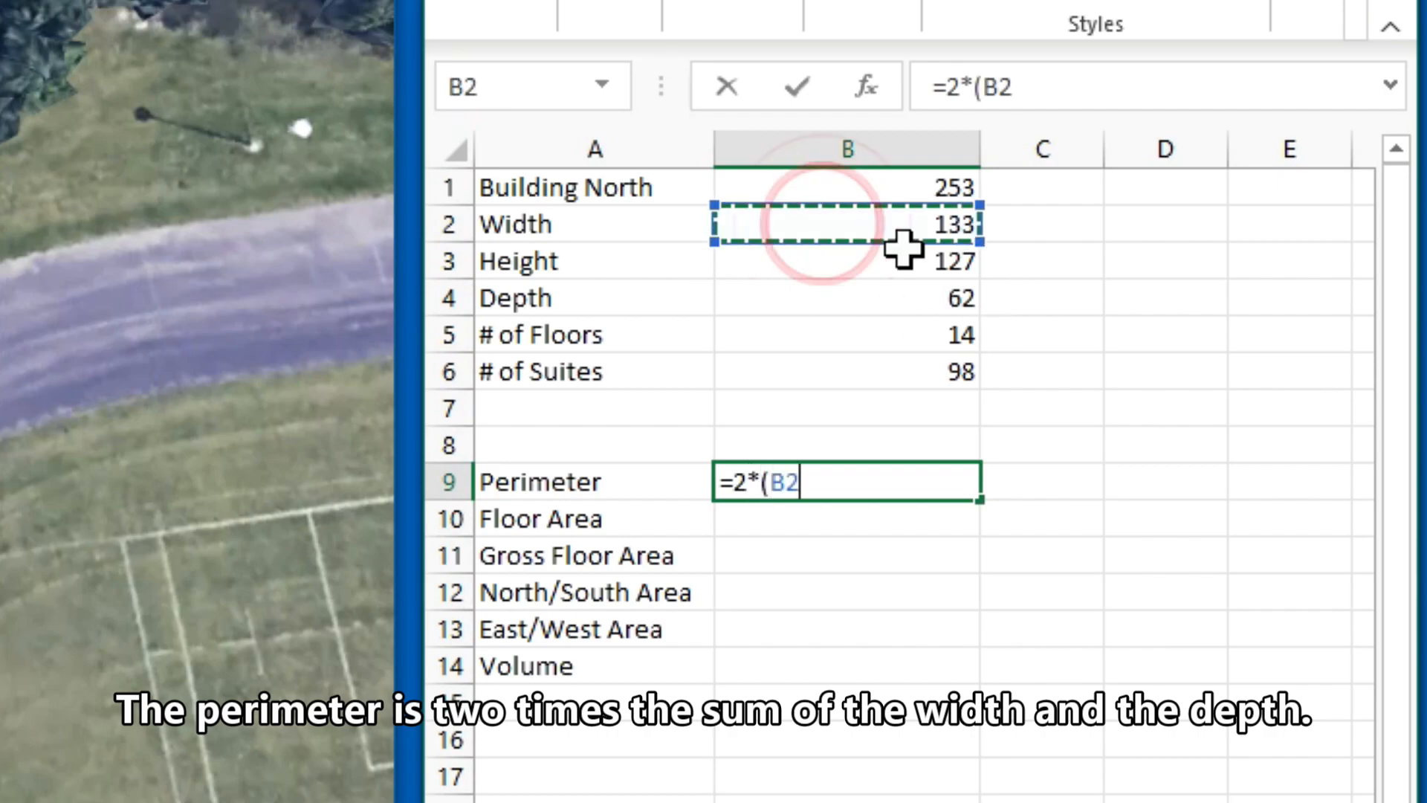
pyautogui.write('+')
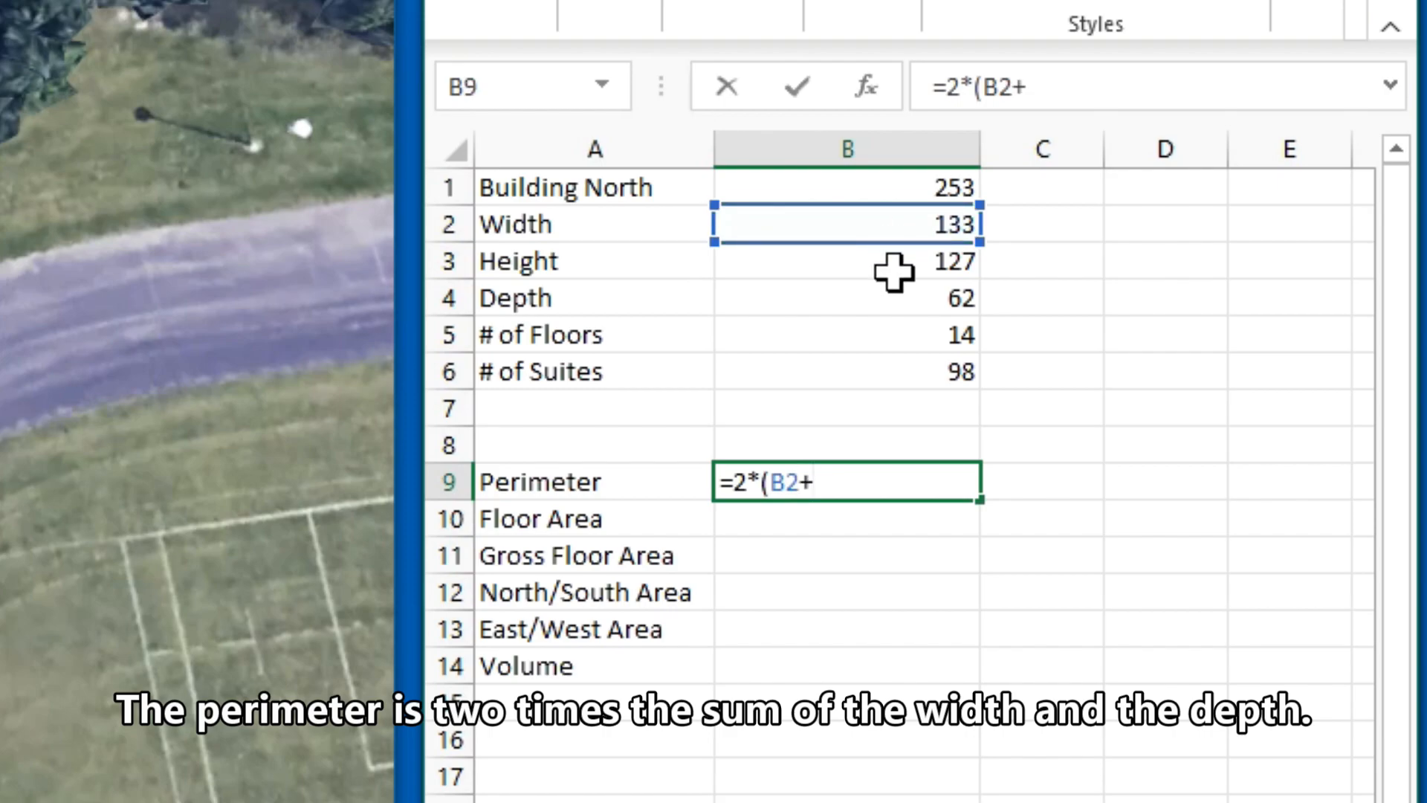
pyautogui.click(906, 300)
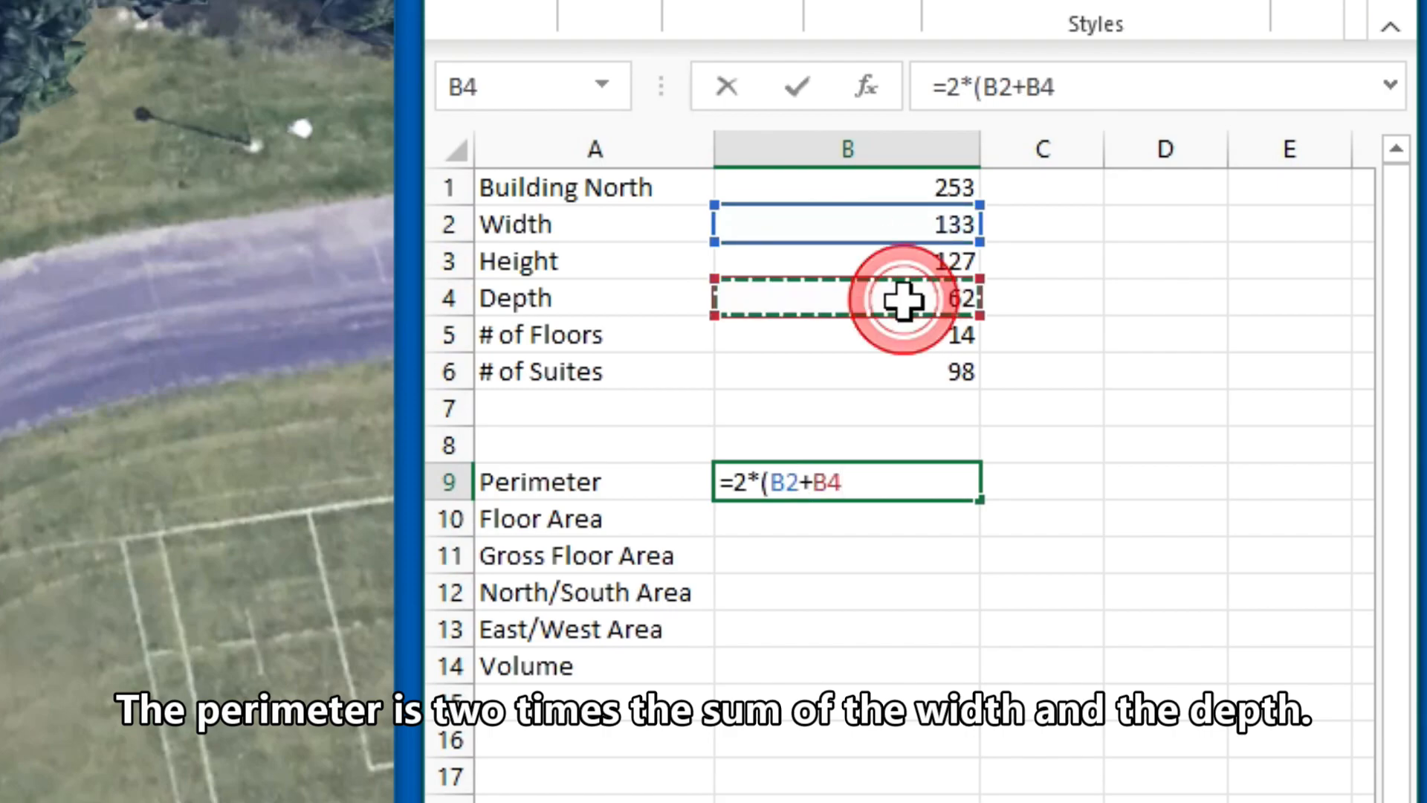
pyautogui.write(')')
pyautogui.press('Return')
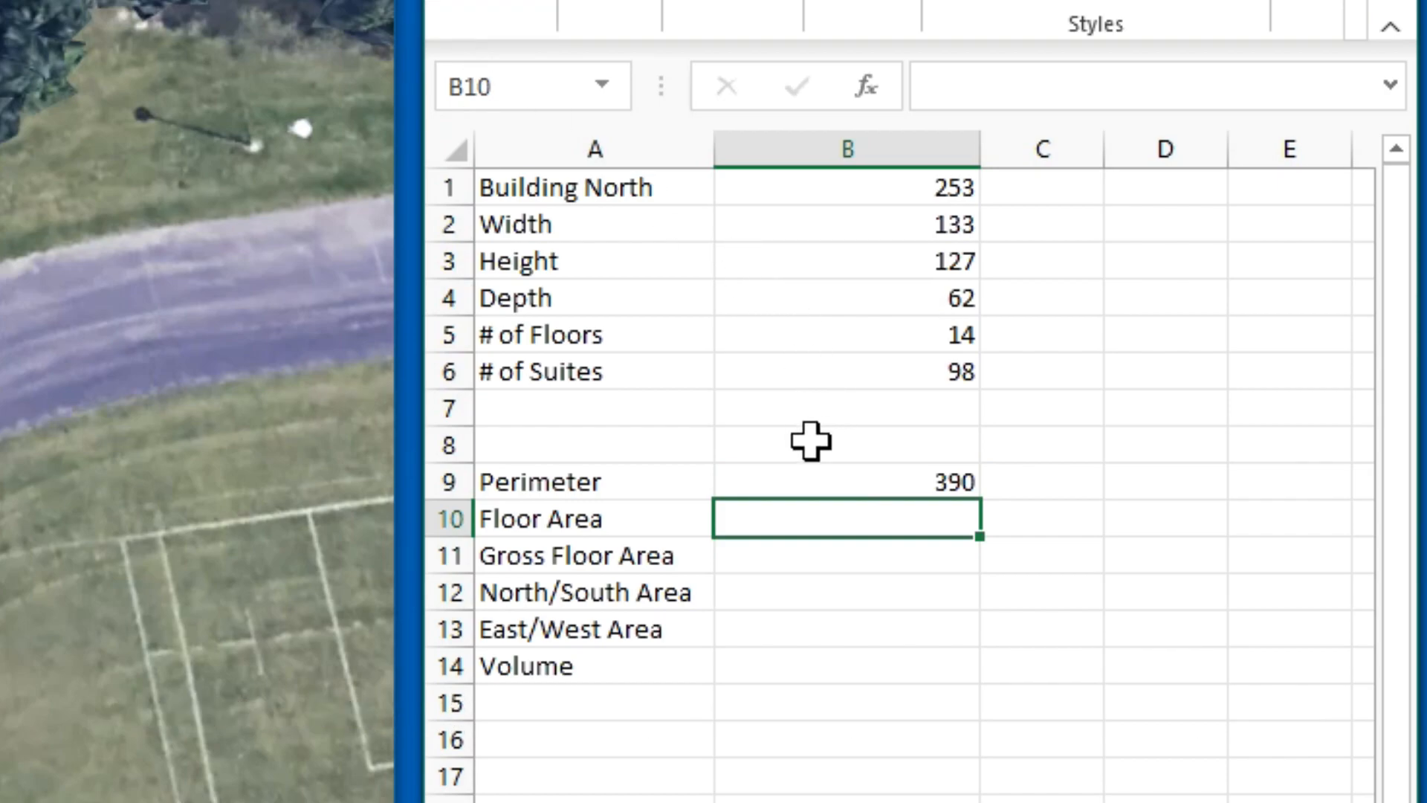
# Calculate the Floor Area in B10 as Width times Depth, =B2*B4.
pyautogui.write('=')
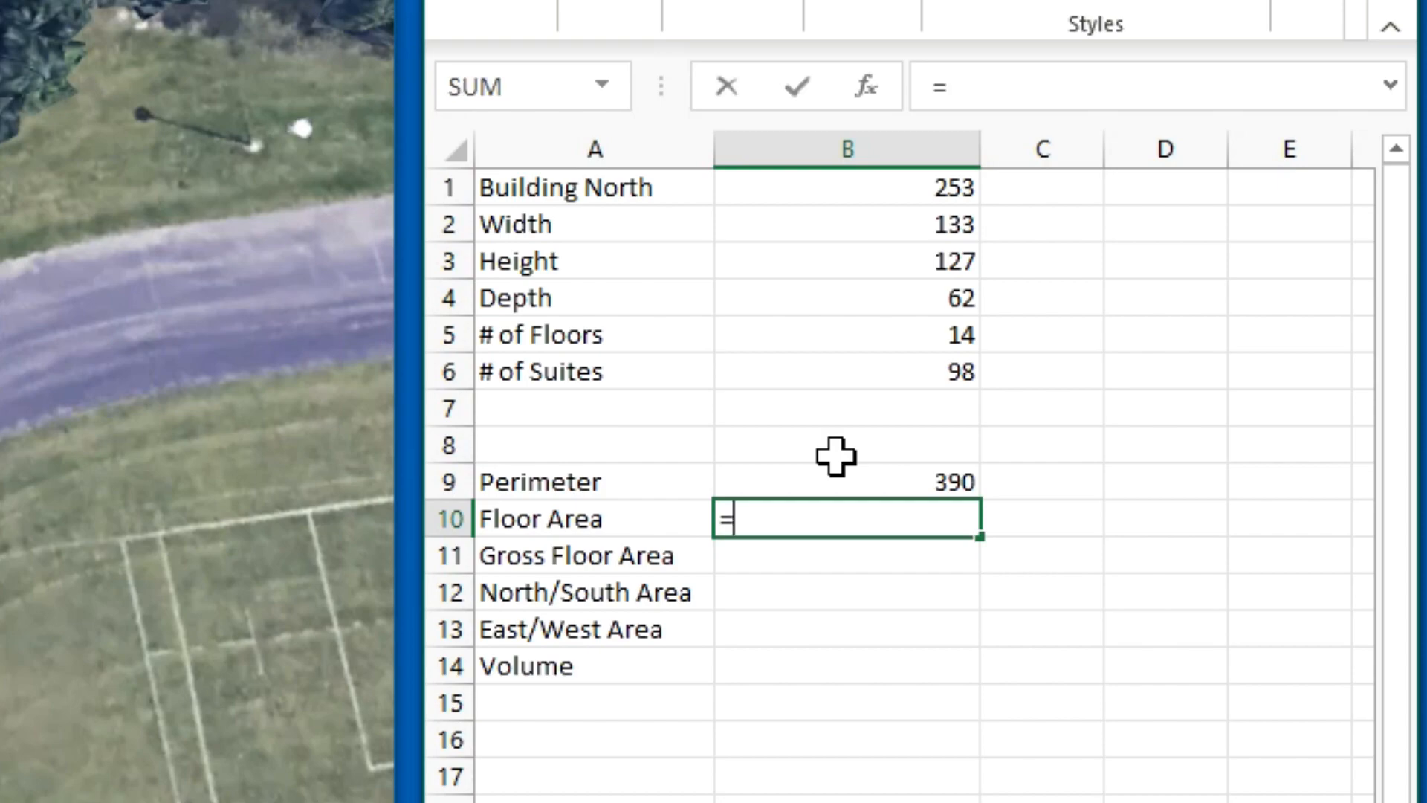
pyautogui.click(938, 225)
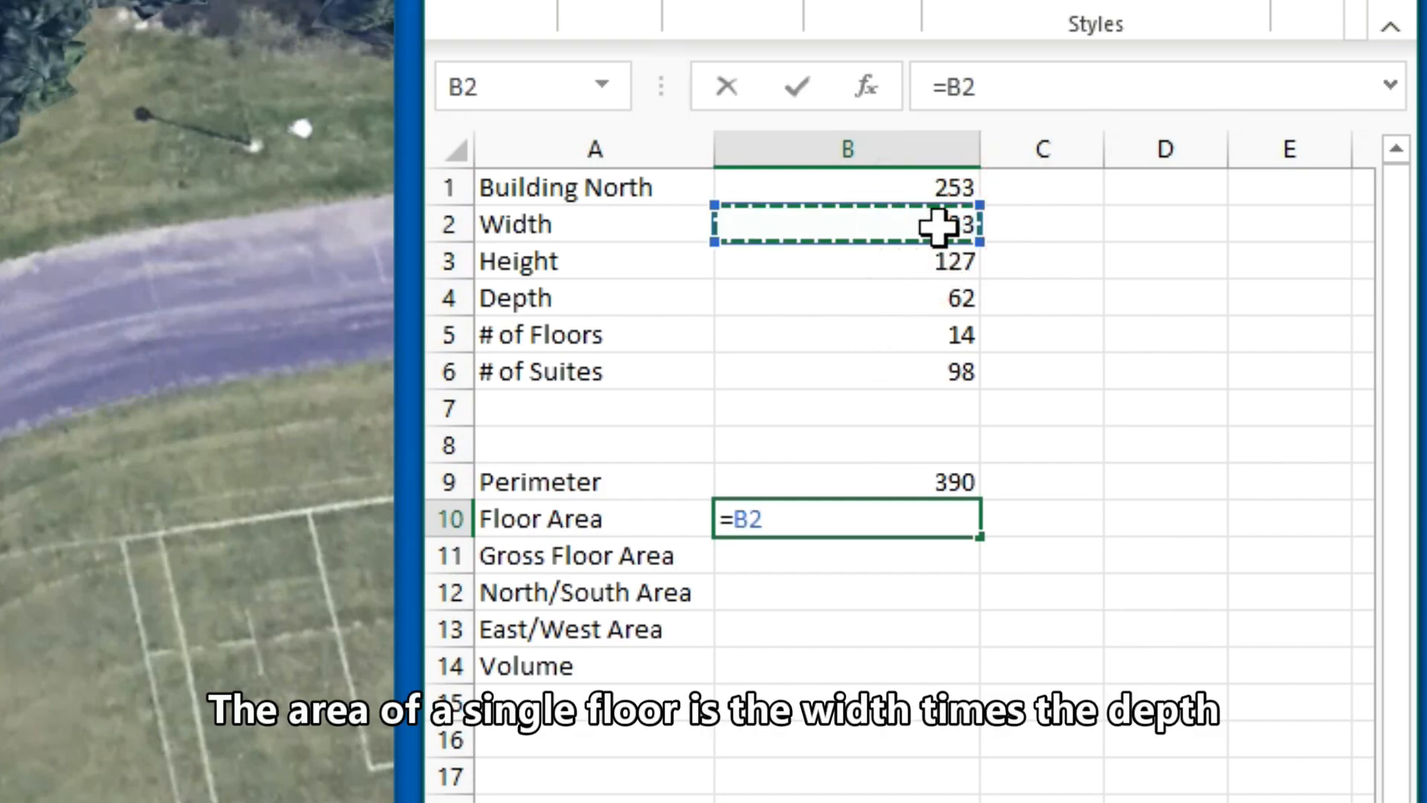
pyautogui.write('*')
pyautogui.click(864, 301)
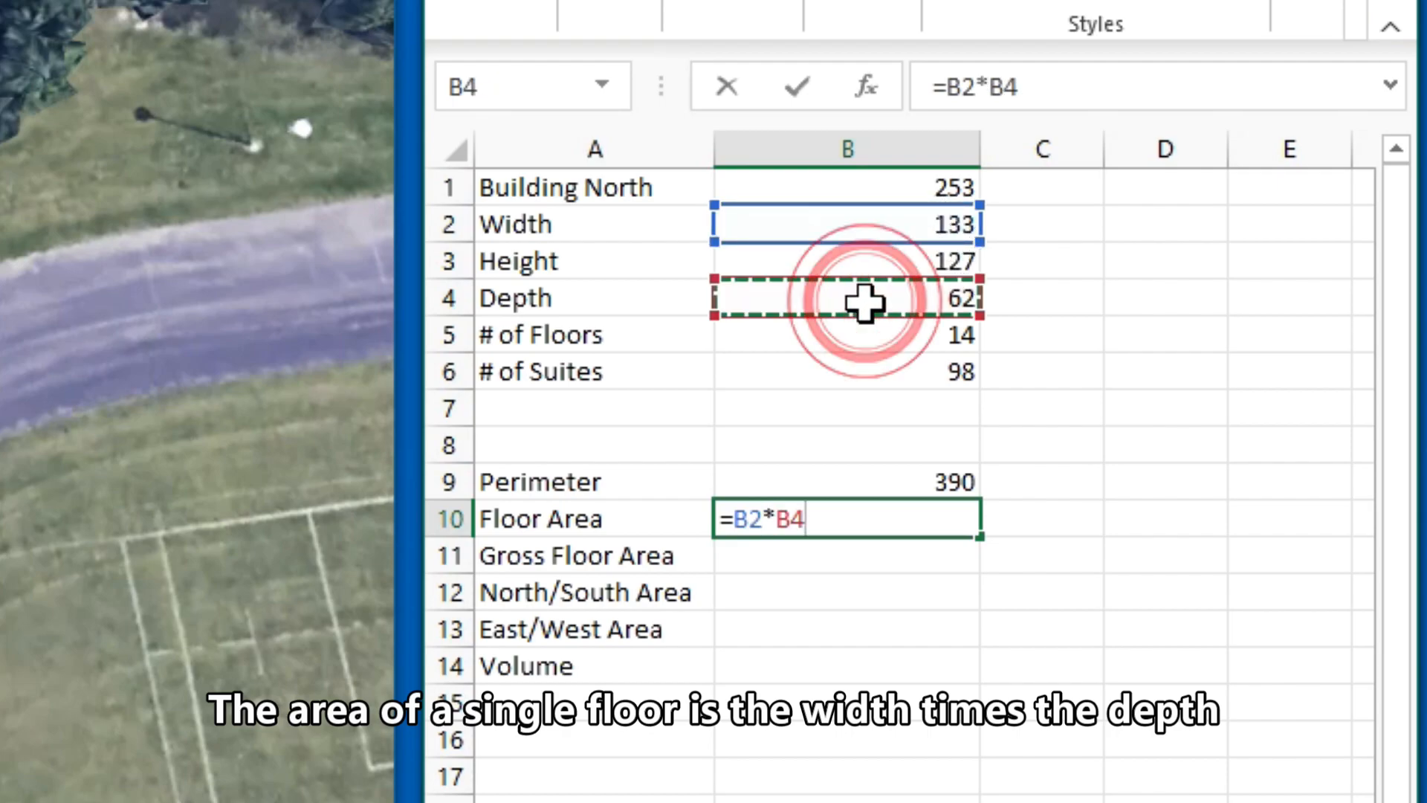
pyautogui.press('Return')
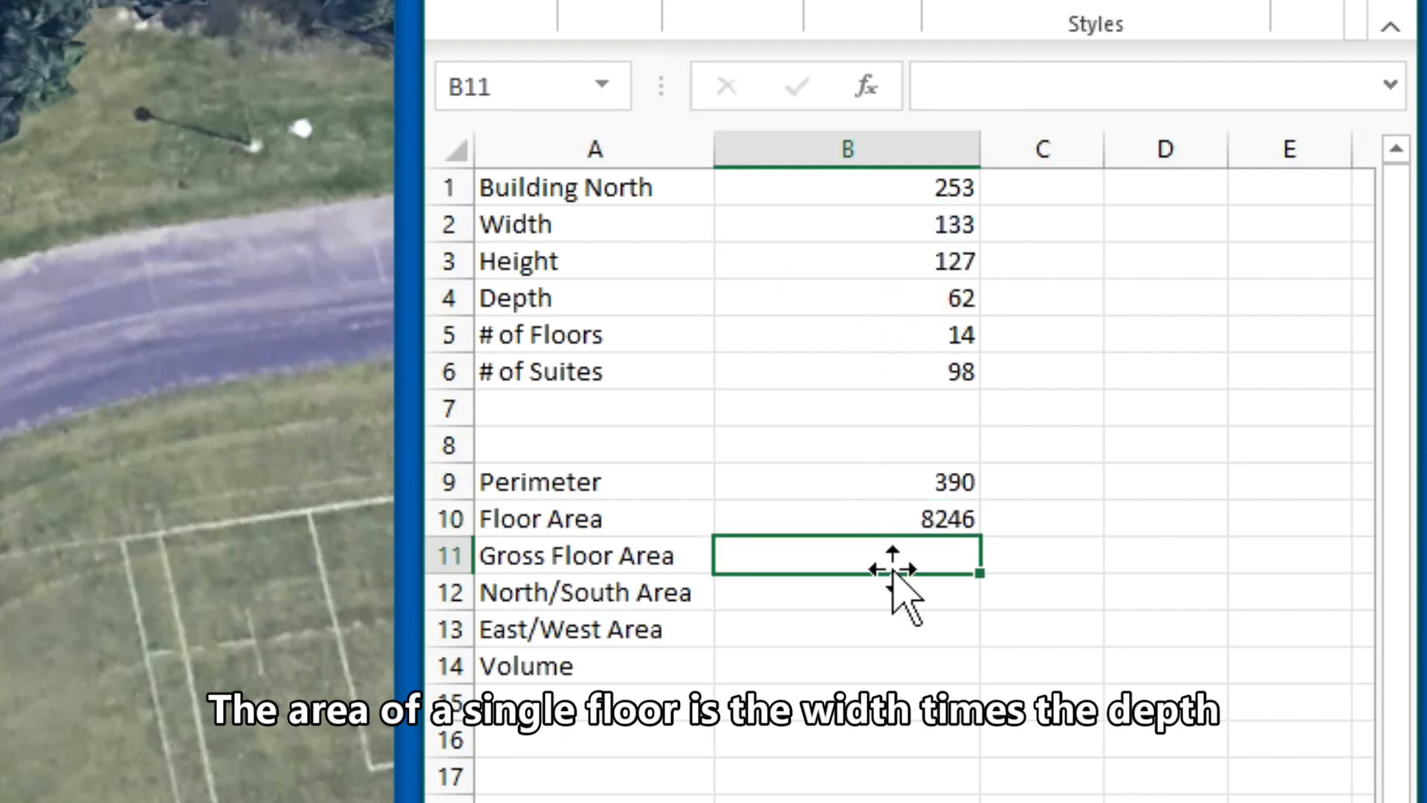
# Calculate the Gross Floor Area in B11 as Floor Area times # of Floors, =B10*B5.
pyautogui.click(922, 546)
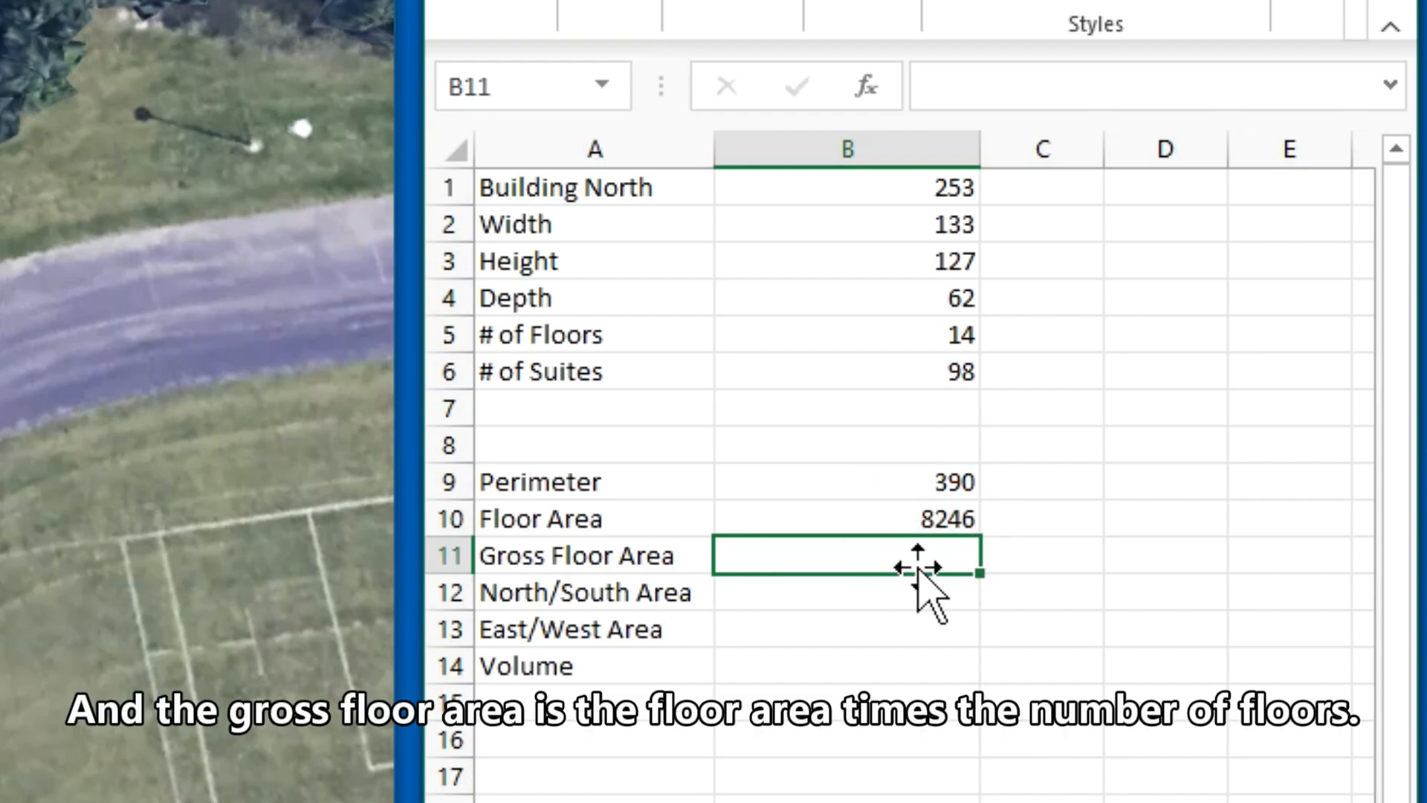
pyautogui.write('=')
pyautogui.press('Up')
pyautogui.write('*')
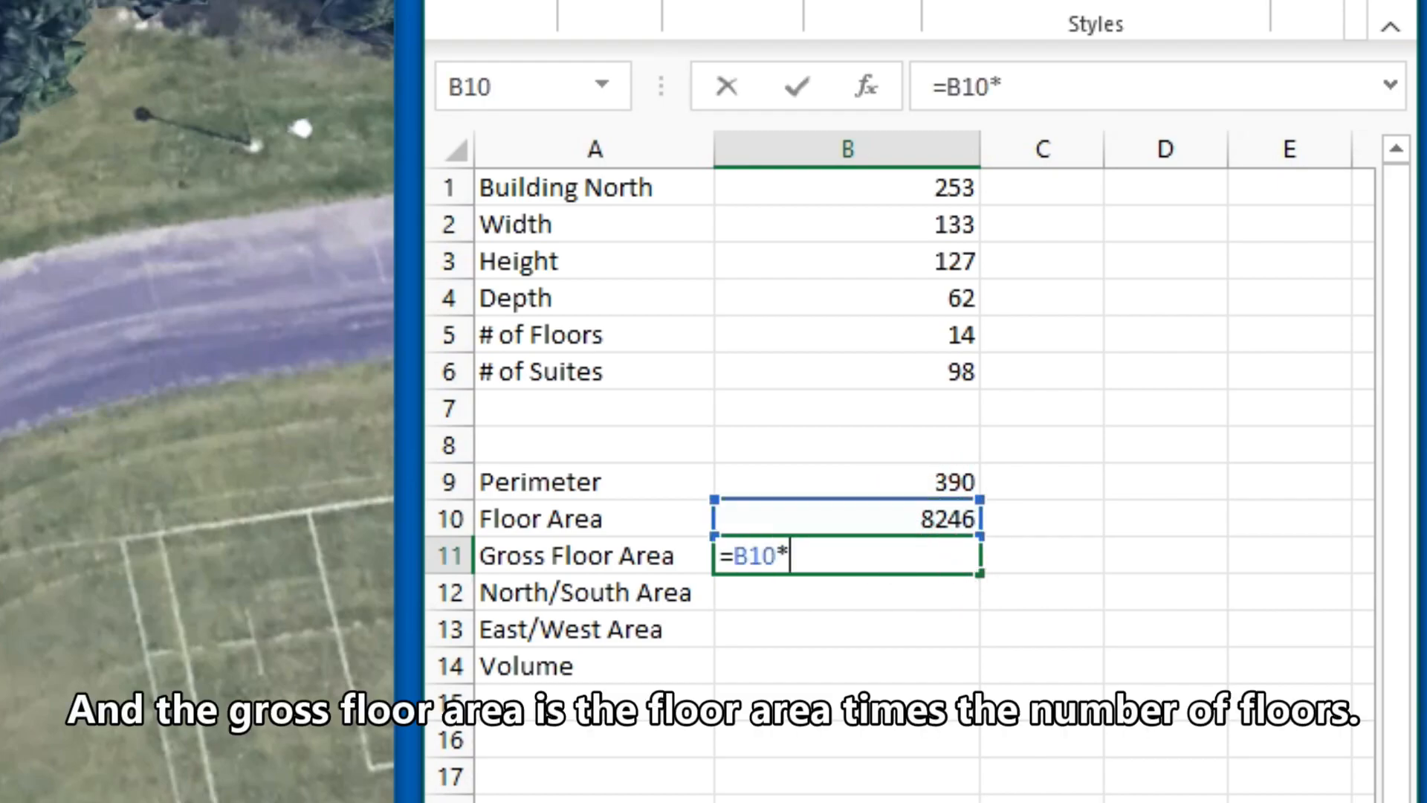
pyautogui.press('Up')
pyautogui.press('Up')
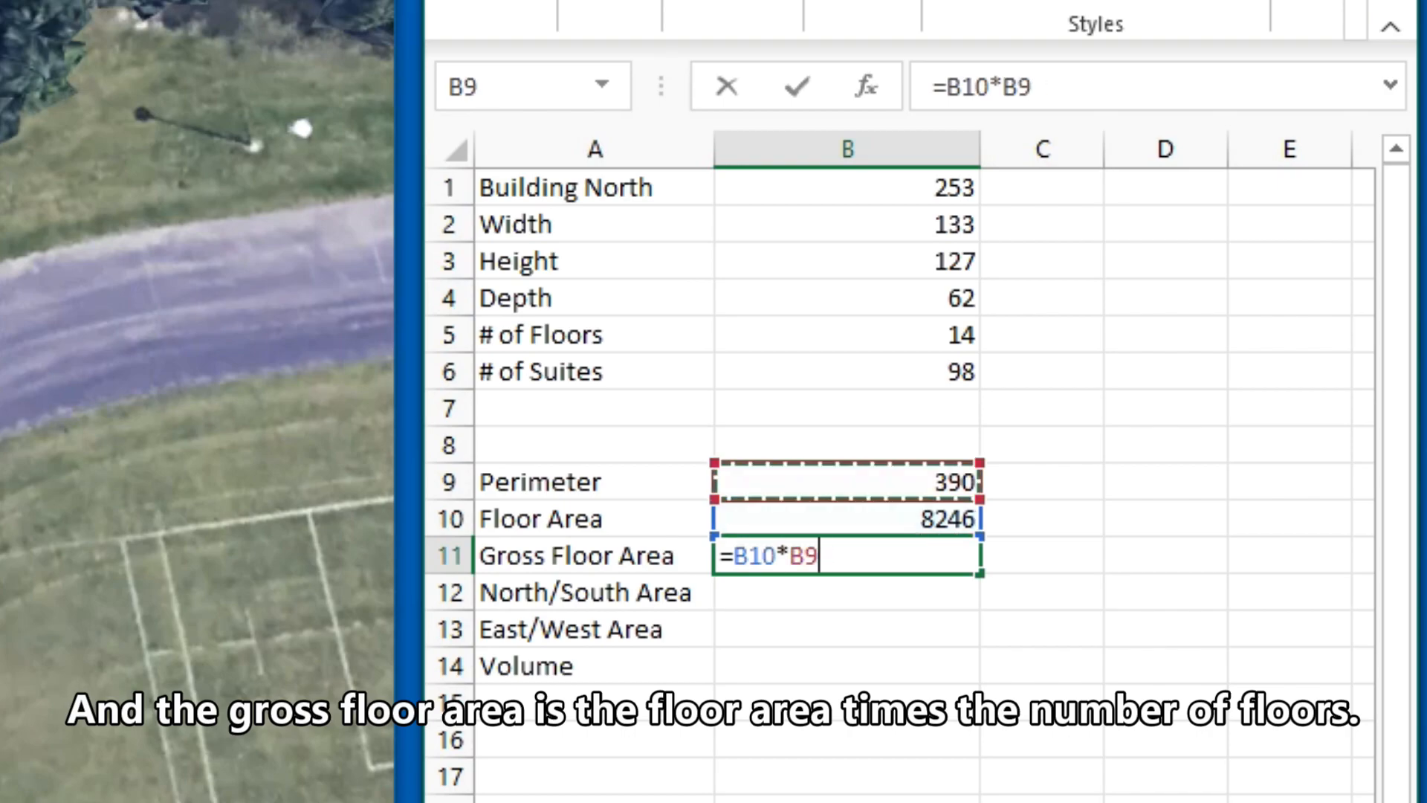
pyautogui.press('Up')
pyautogui.press('Up')
pyautogui.press('Up')
pyautogui.press('Up')
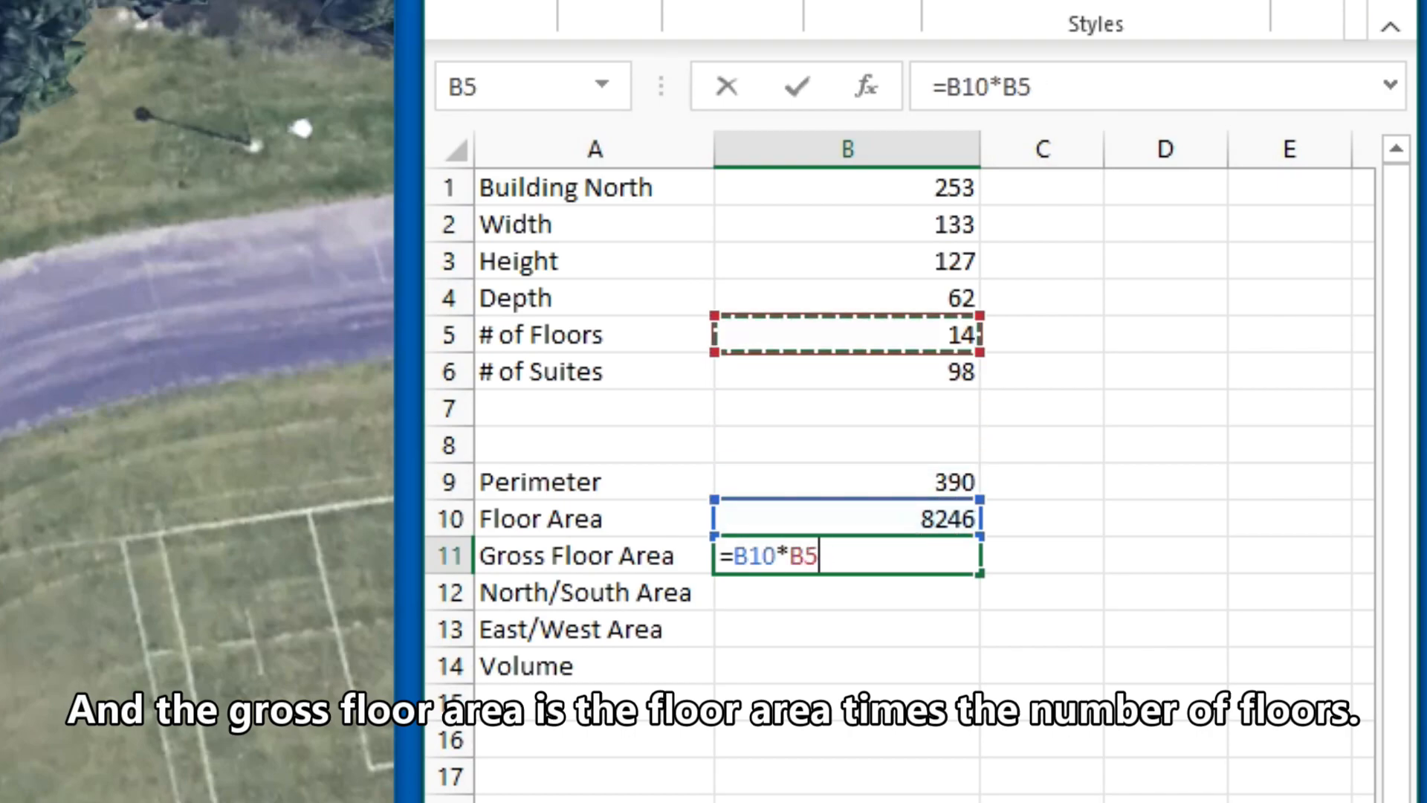
pyautogui.press('Return')
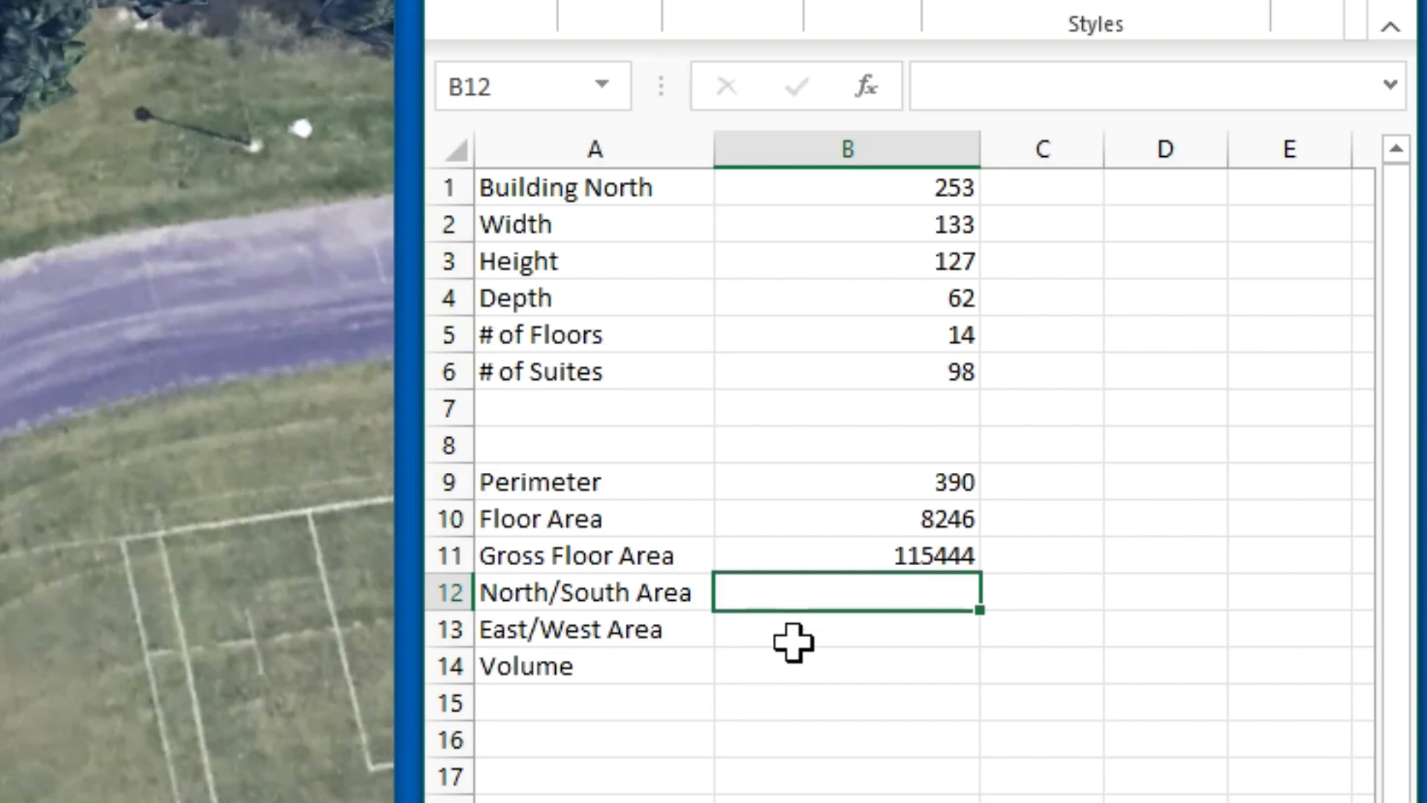
# Calculate the North/South Area in B12 as Width times Height, =B2*B3.
pyautogui.doubleClick(802, 599)
pyautogui.write('=')
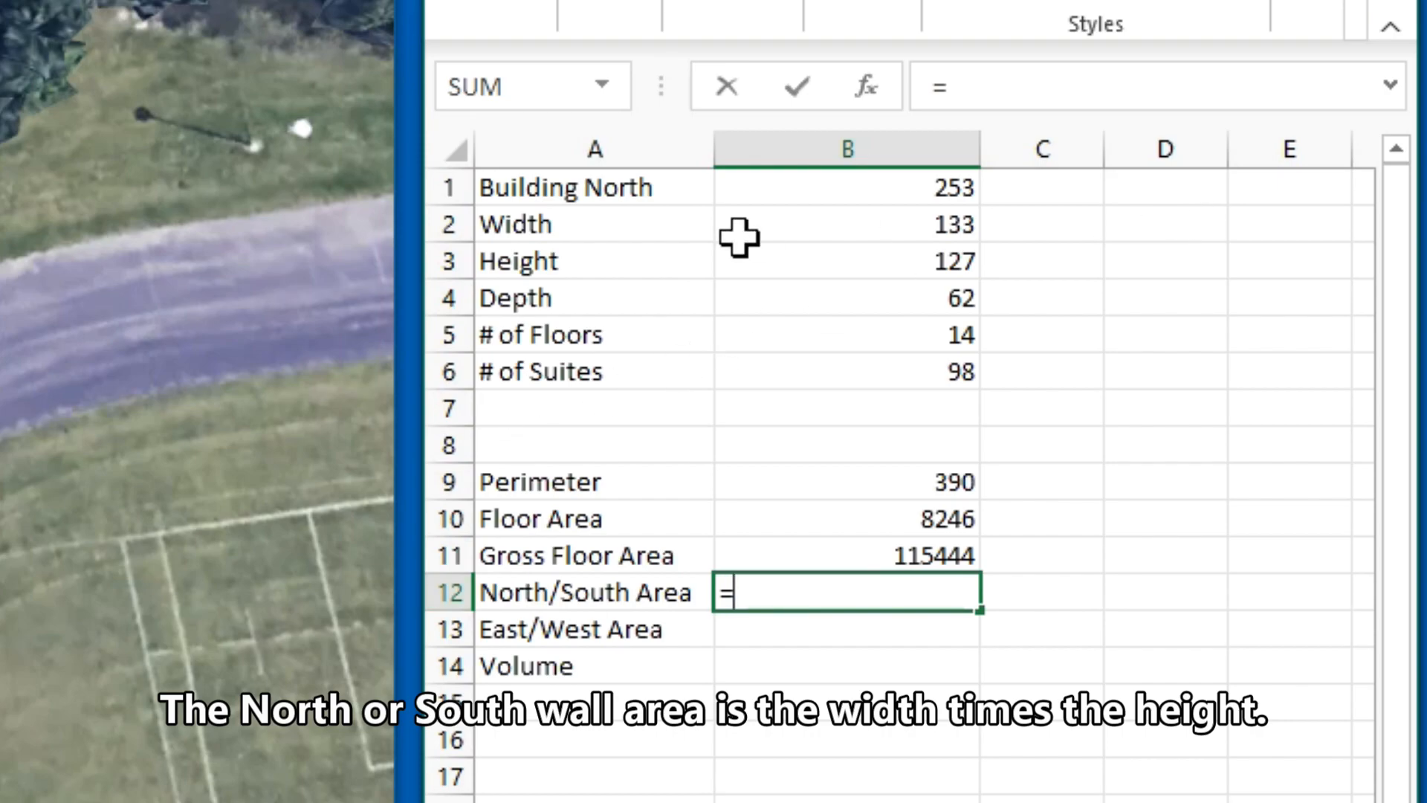
pyautogui.click(903, 225)
pyautogui.write('*')
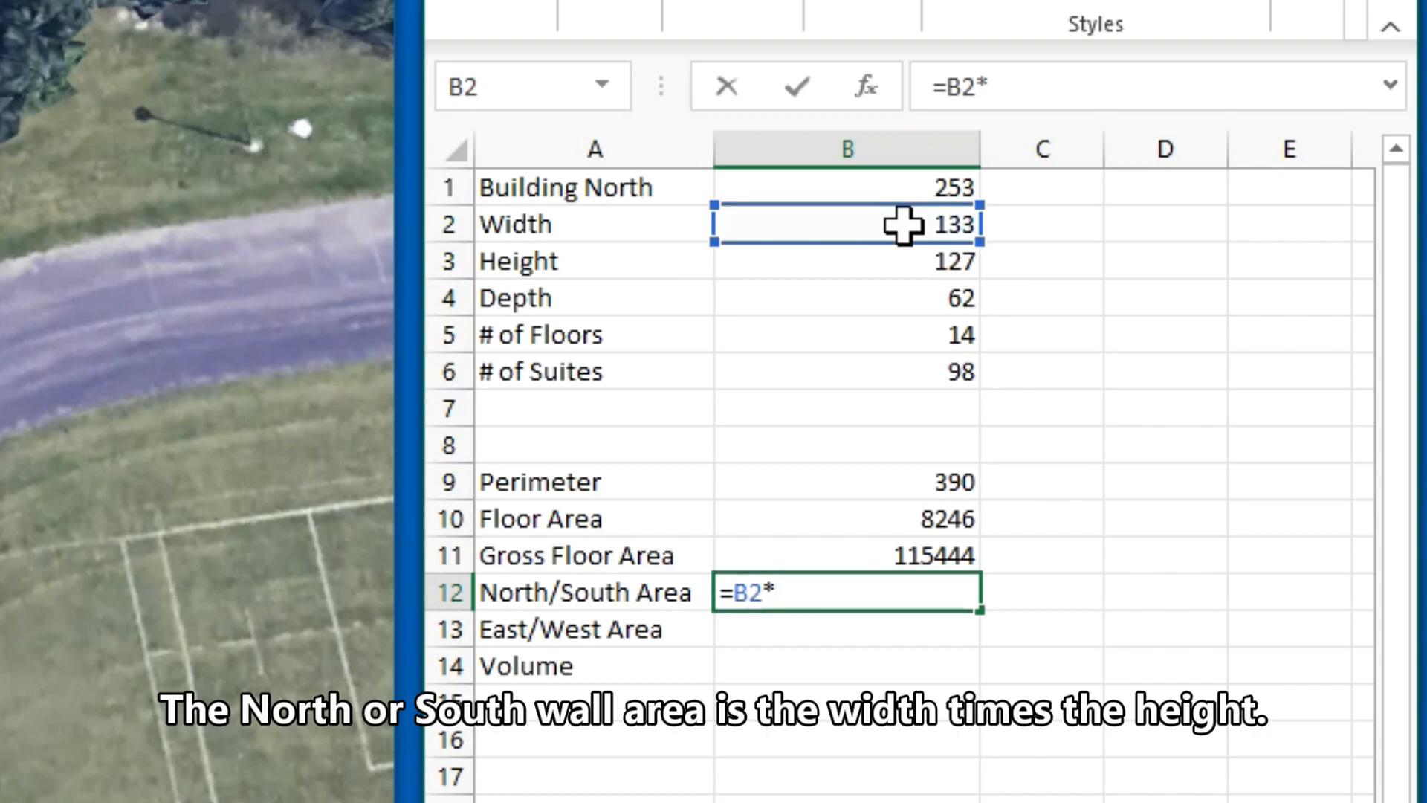
pyautogui.click(946, 262)
pyautogui.press('Return')
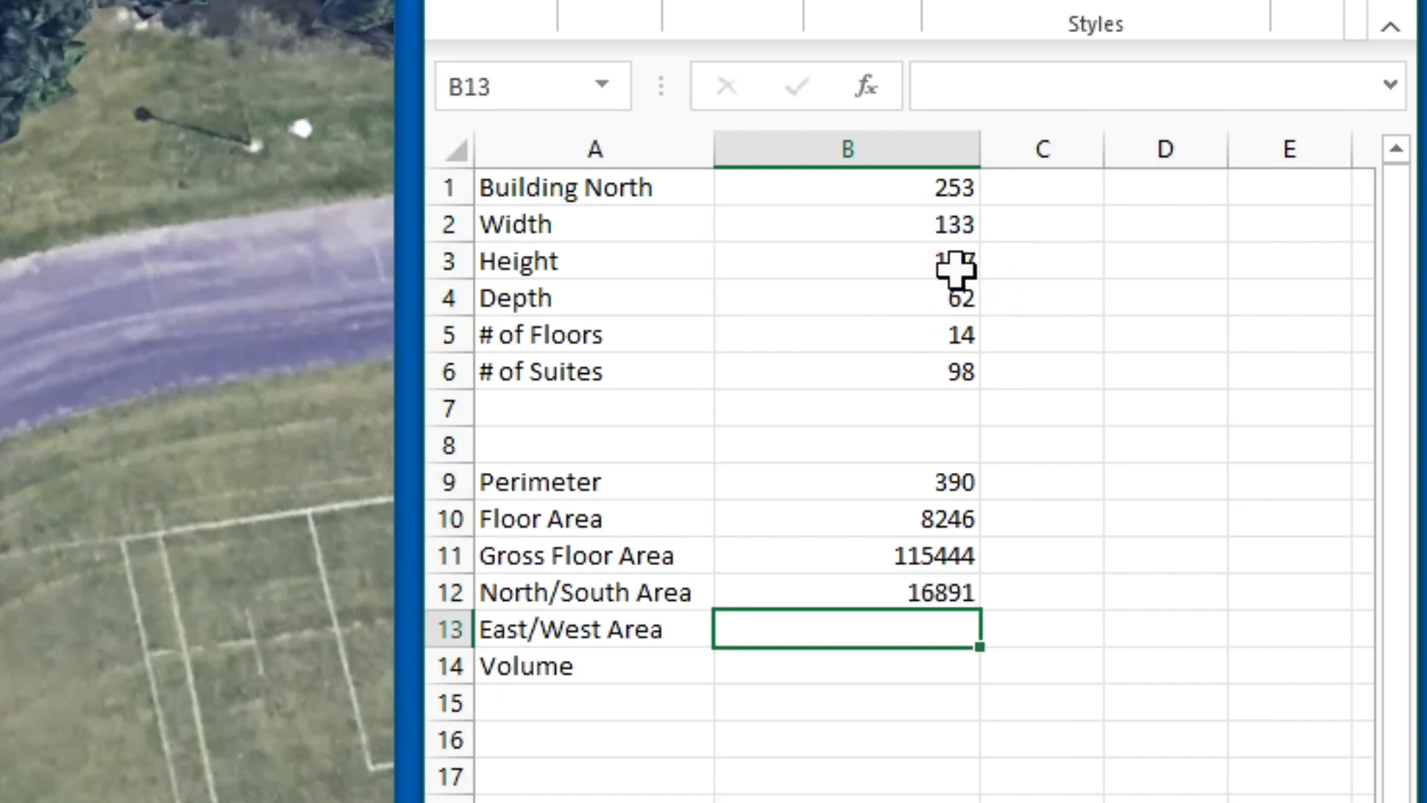
# Calculate the East/West Area in B13 as Depth times Height, =B4*B3.
pyautogui.write('=')
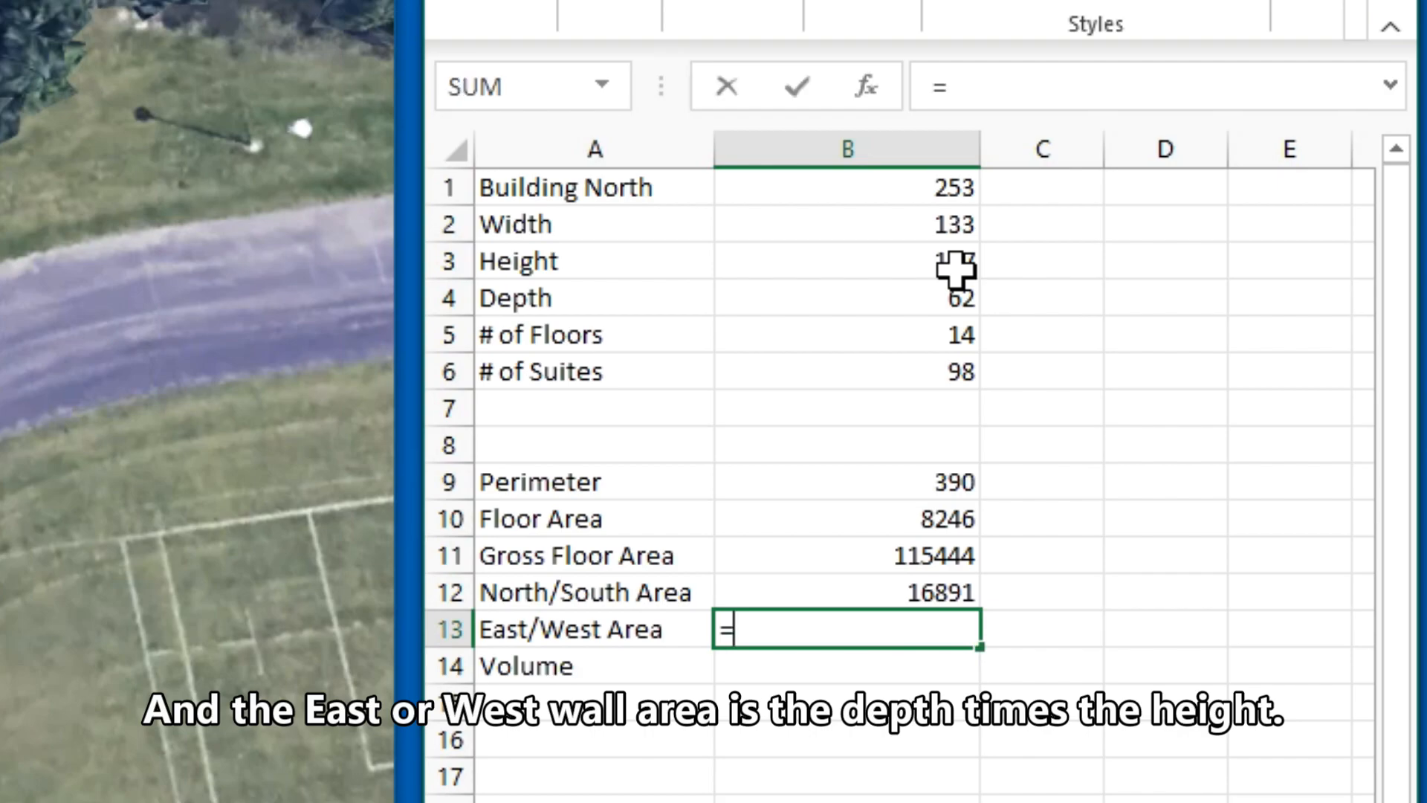
pyautogui.click(842, 294)
pyautogui.write('*')
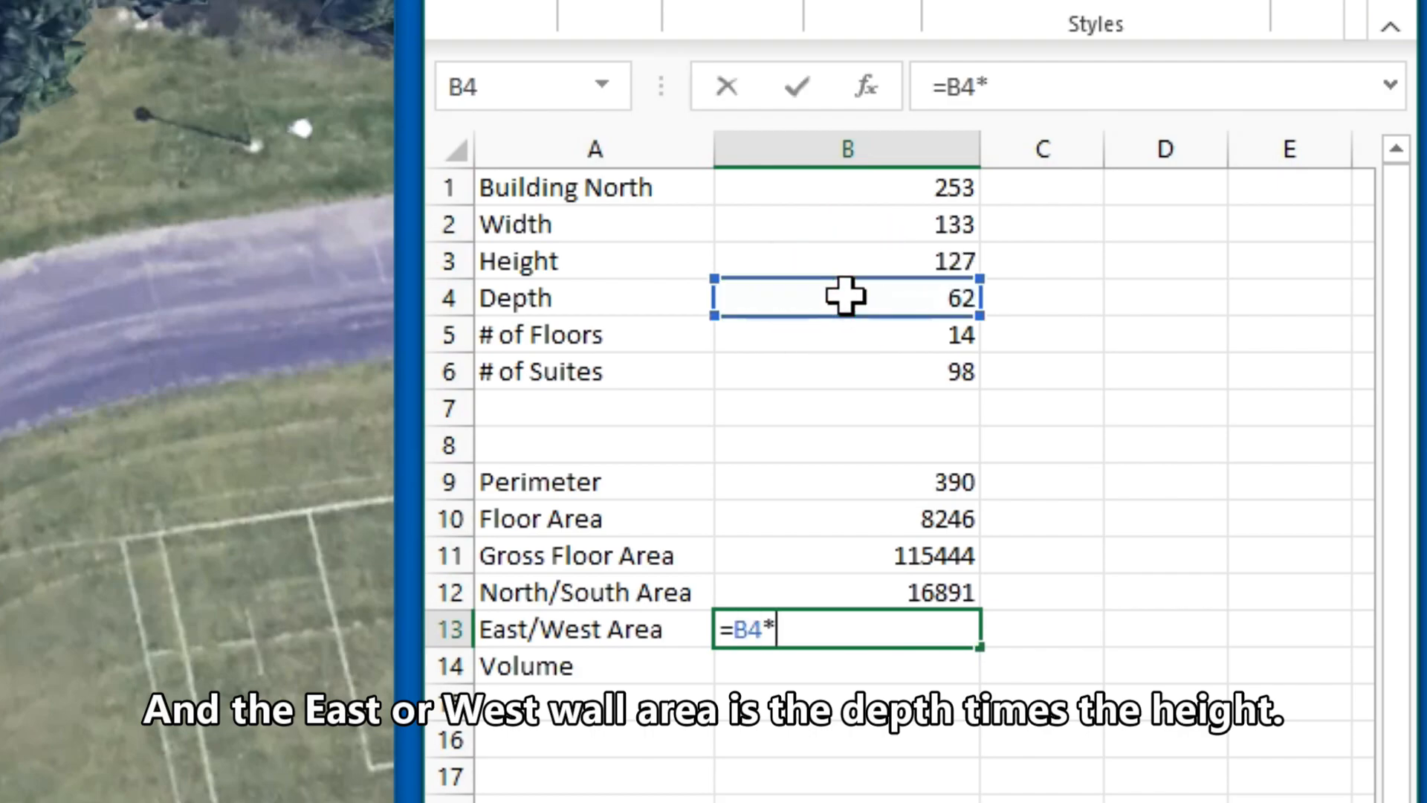
pyautogui.click(836, 257)
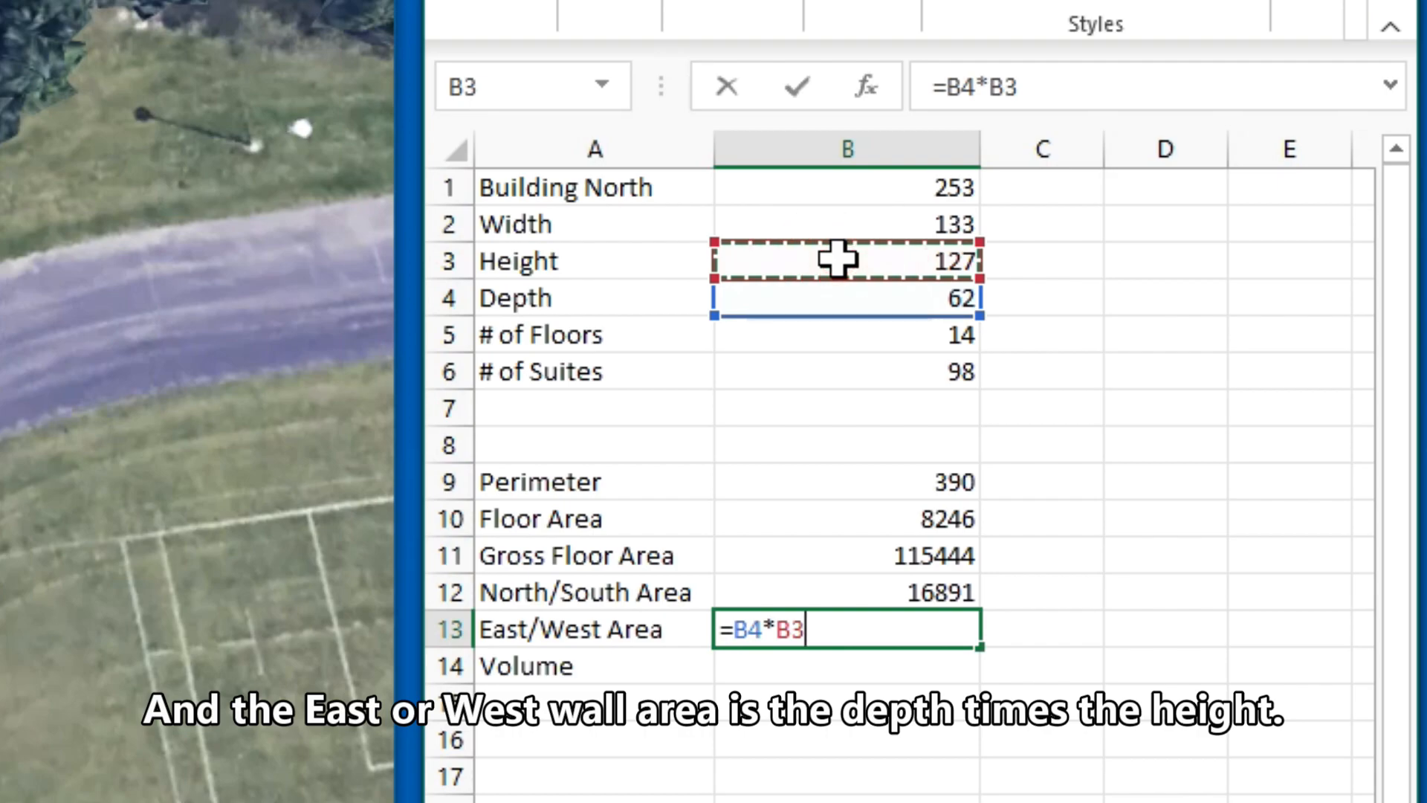
pyautogui.press('Return')
# Calculate the Volume in B14 as Floor Area times Height, =B10*B3.
pyautogui.write('=')
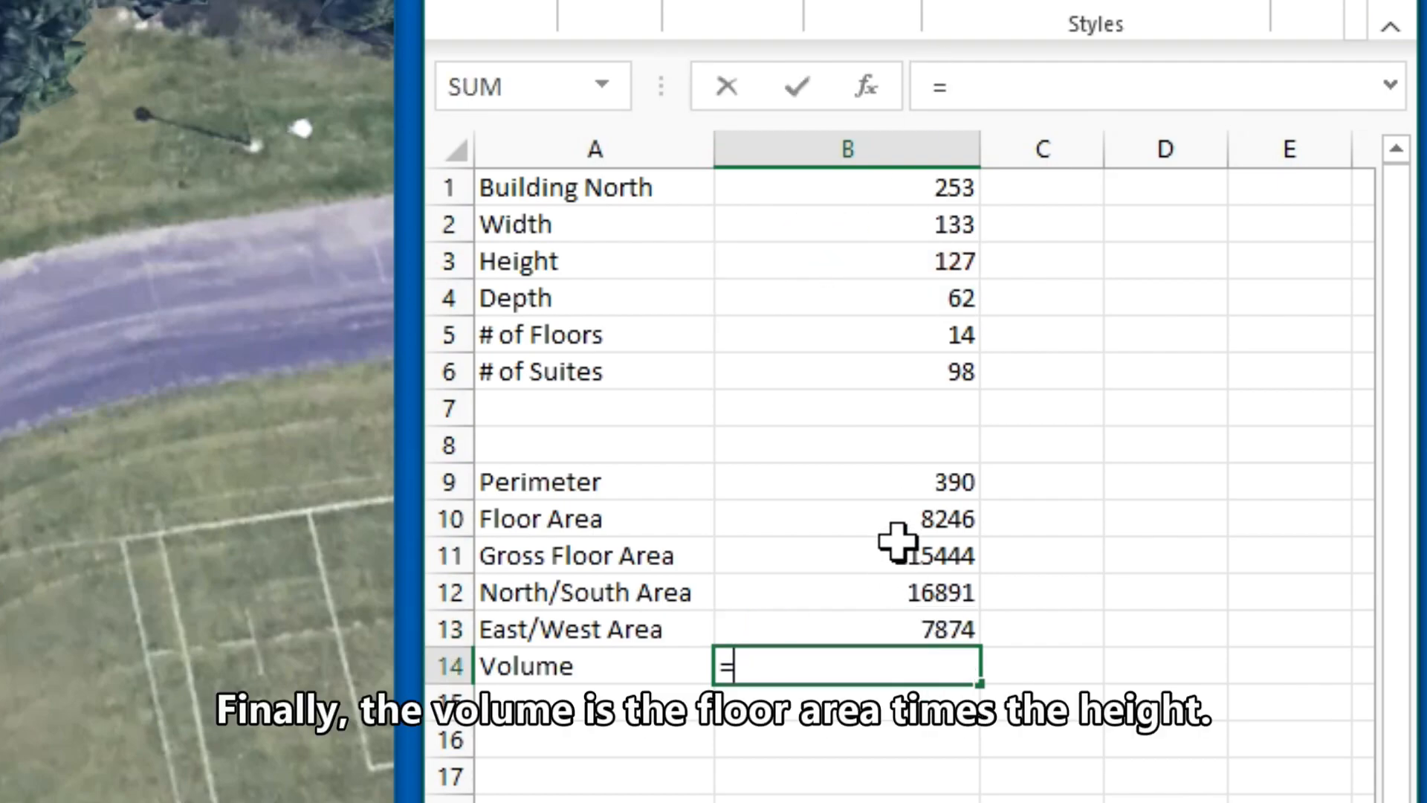
pyautogui.click(904, 516)
pyautogui.write('*')
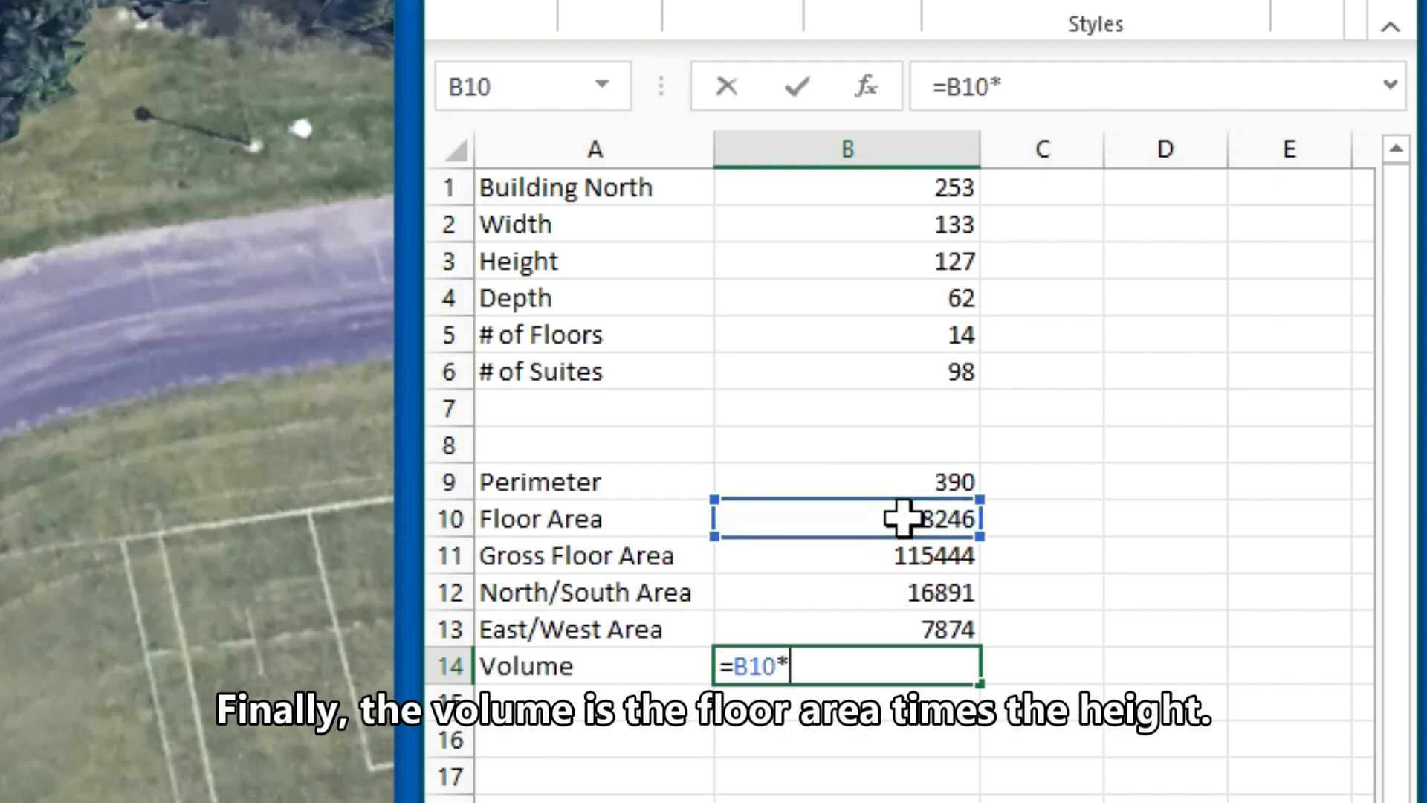
pyautogui.click(945, 263)
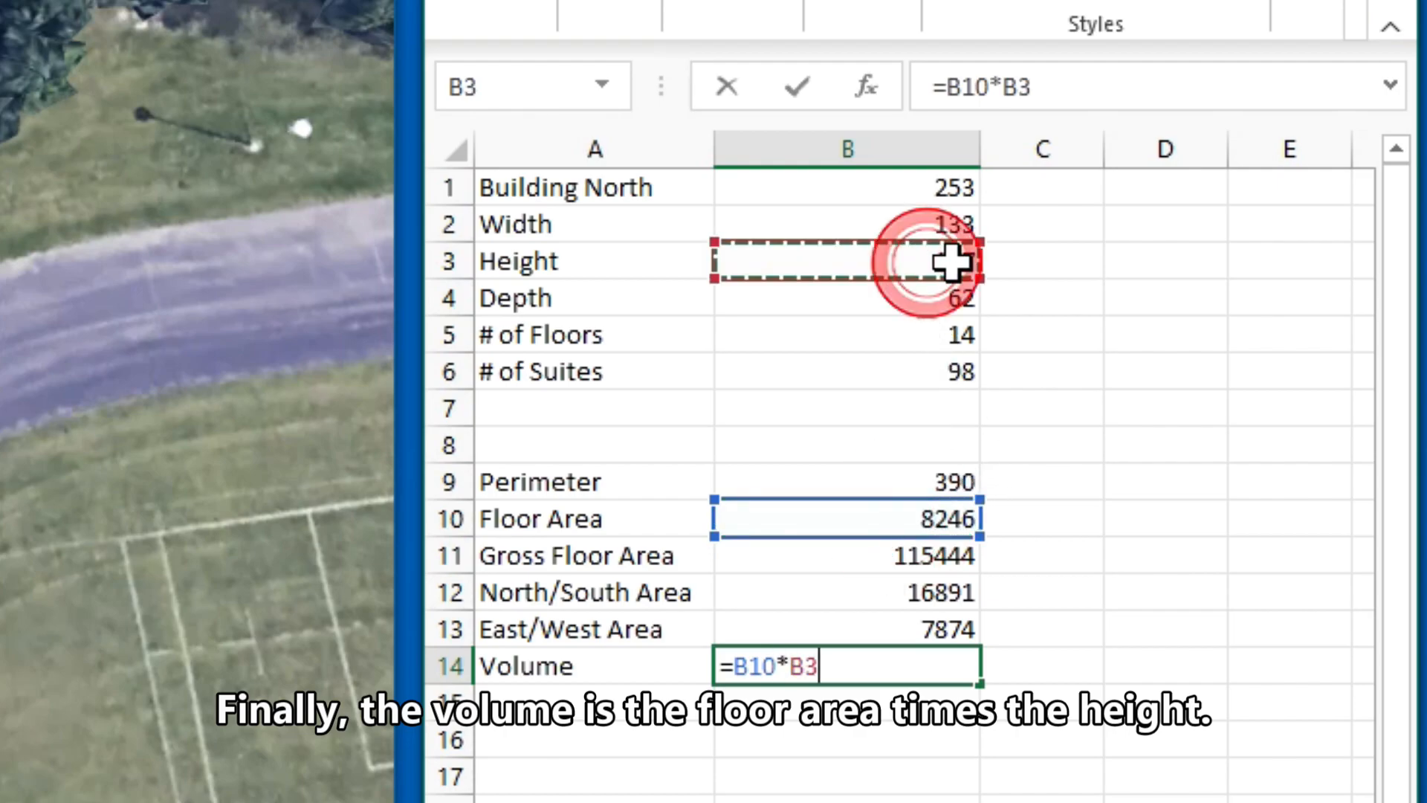
pyautogui.press('Return')
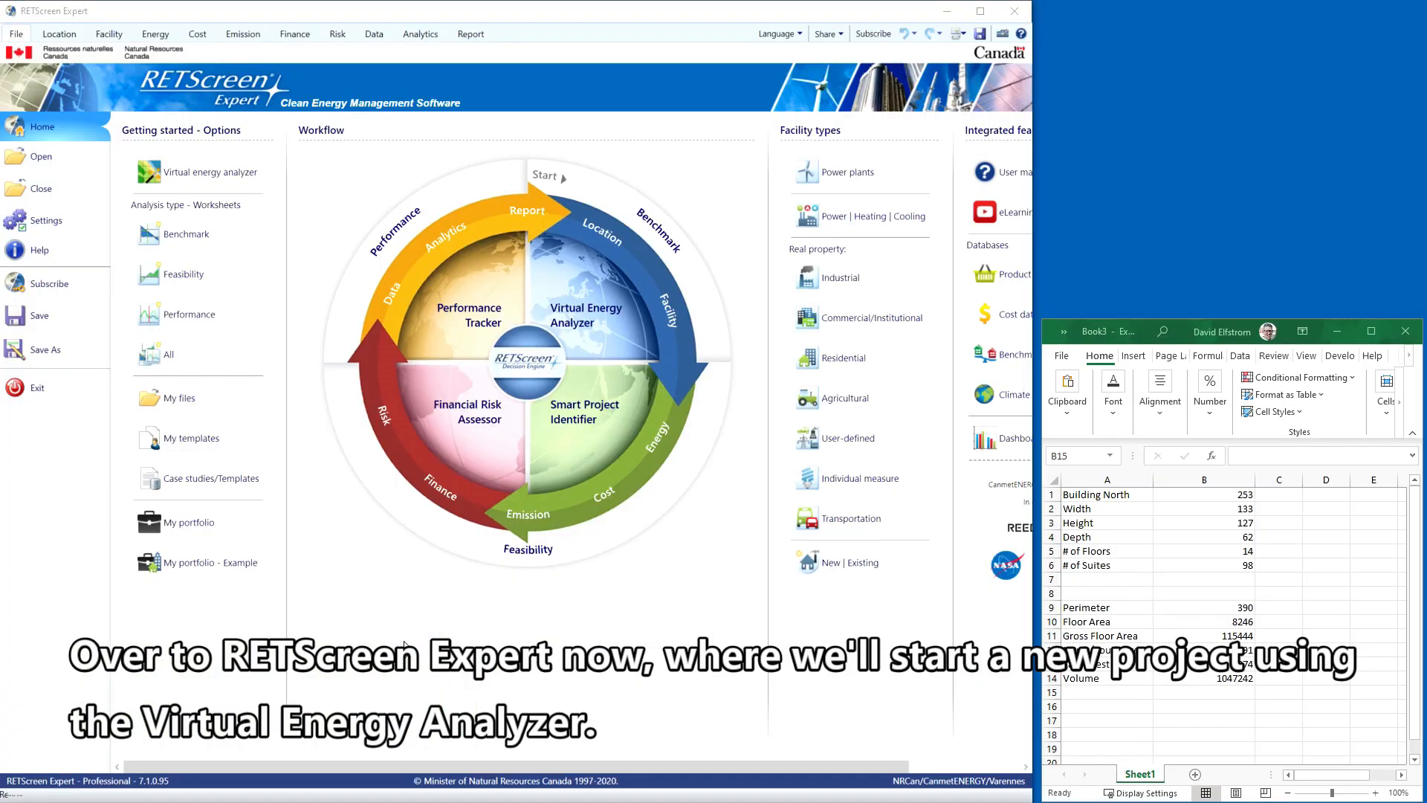
# In RETScreen Expert, start a Virtual energy analyzer project for a Residential facility, Apartment building/Multi-unit housing, Apartment - High-rise.
pyautogui.click(205, 172)
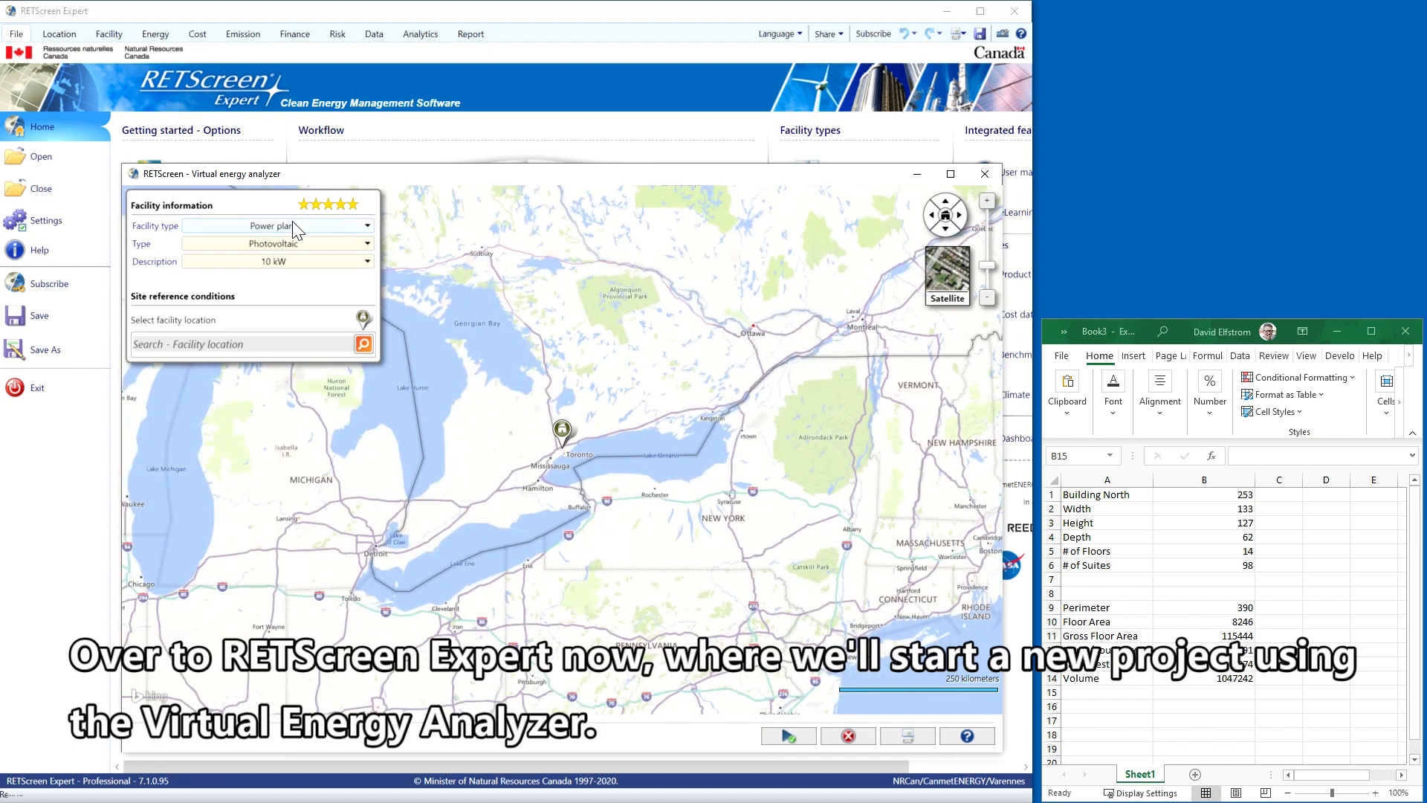
pyautogui.click(294, 227)
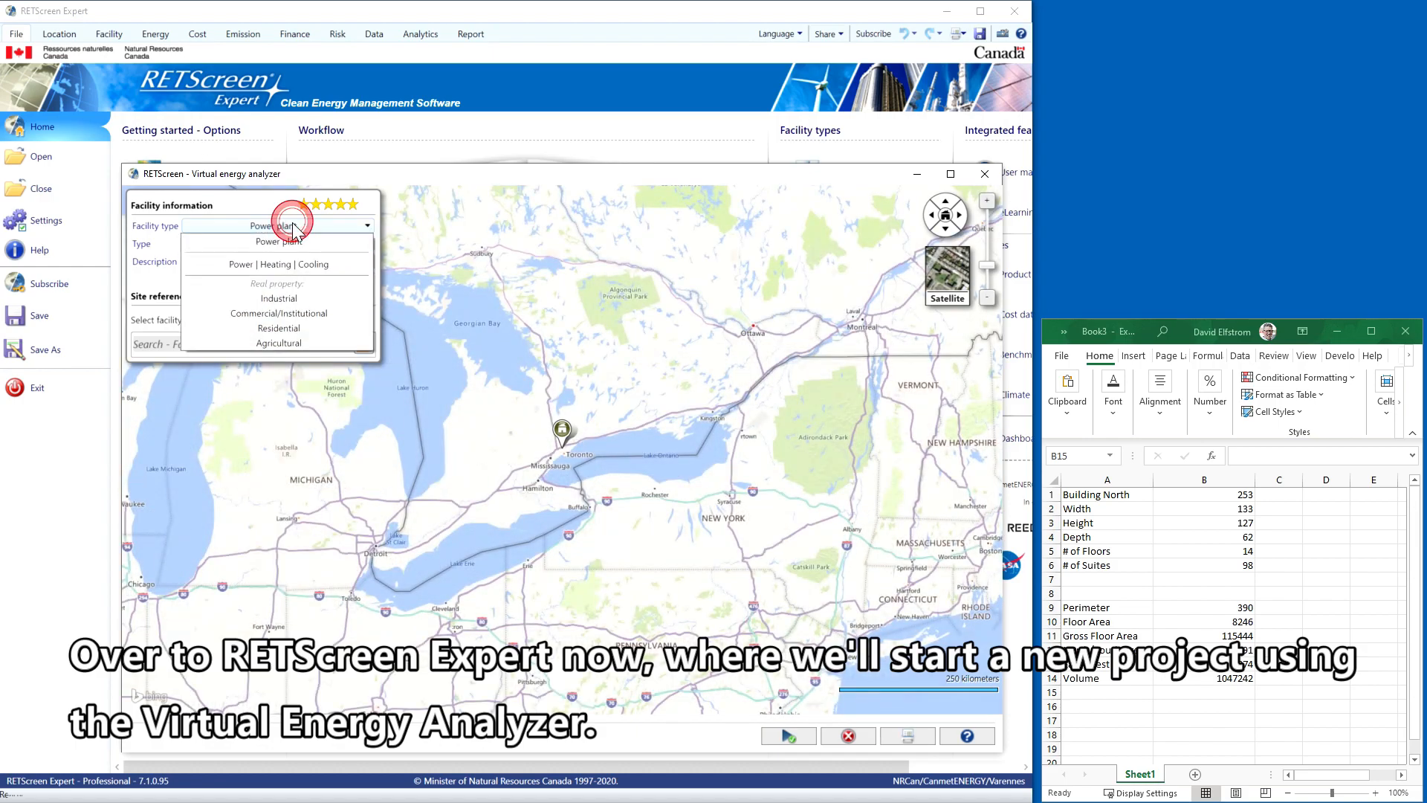
pyautogui.click(290, 329)
# Search for the building's street address in Toronto, choose the matching facility location, and run the analyzer.
pyautogui.click(220, 343)
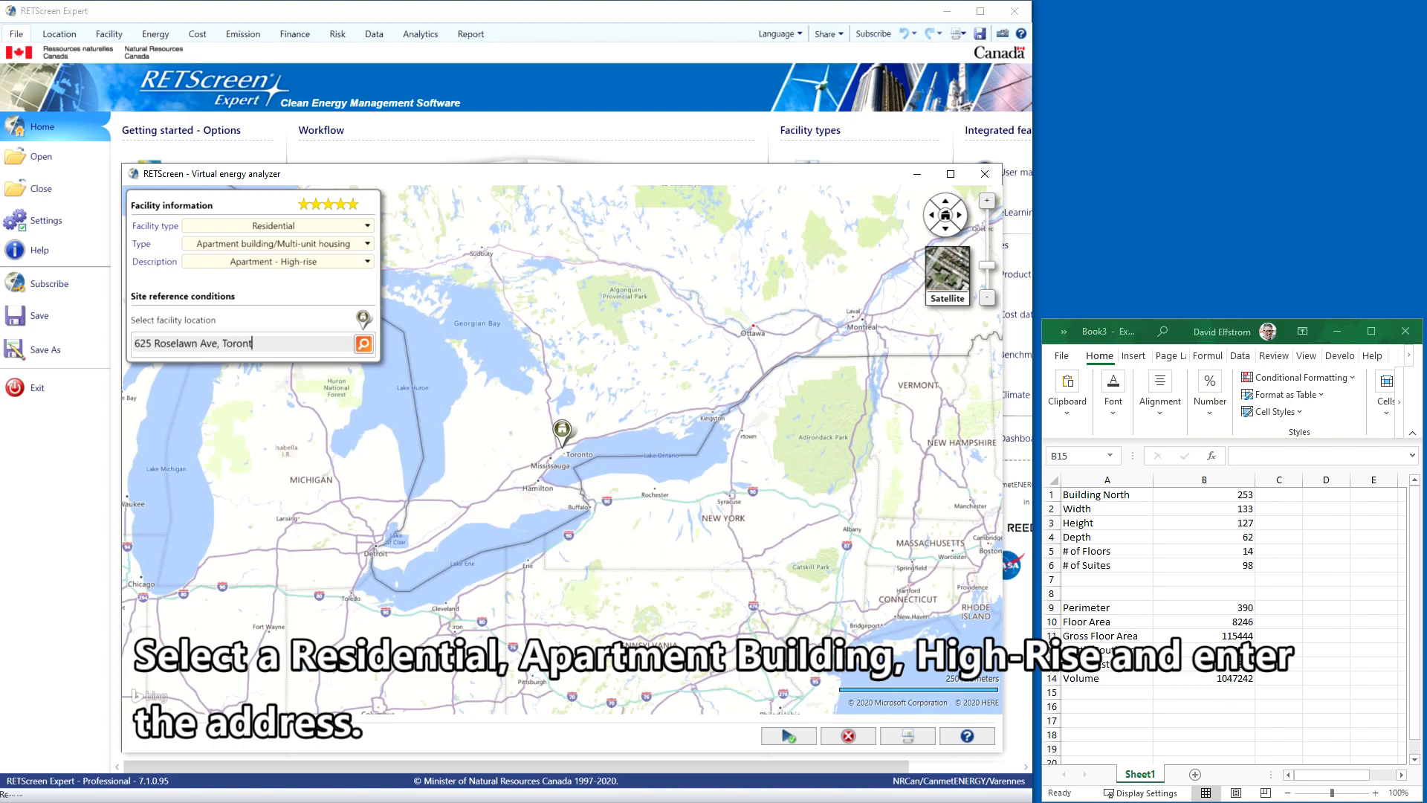
pyautogui.press('Return')
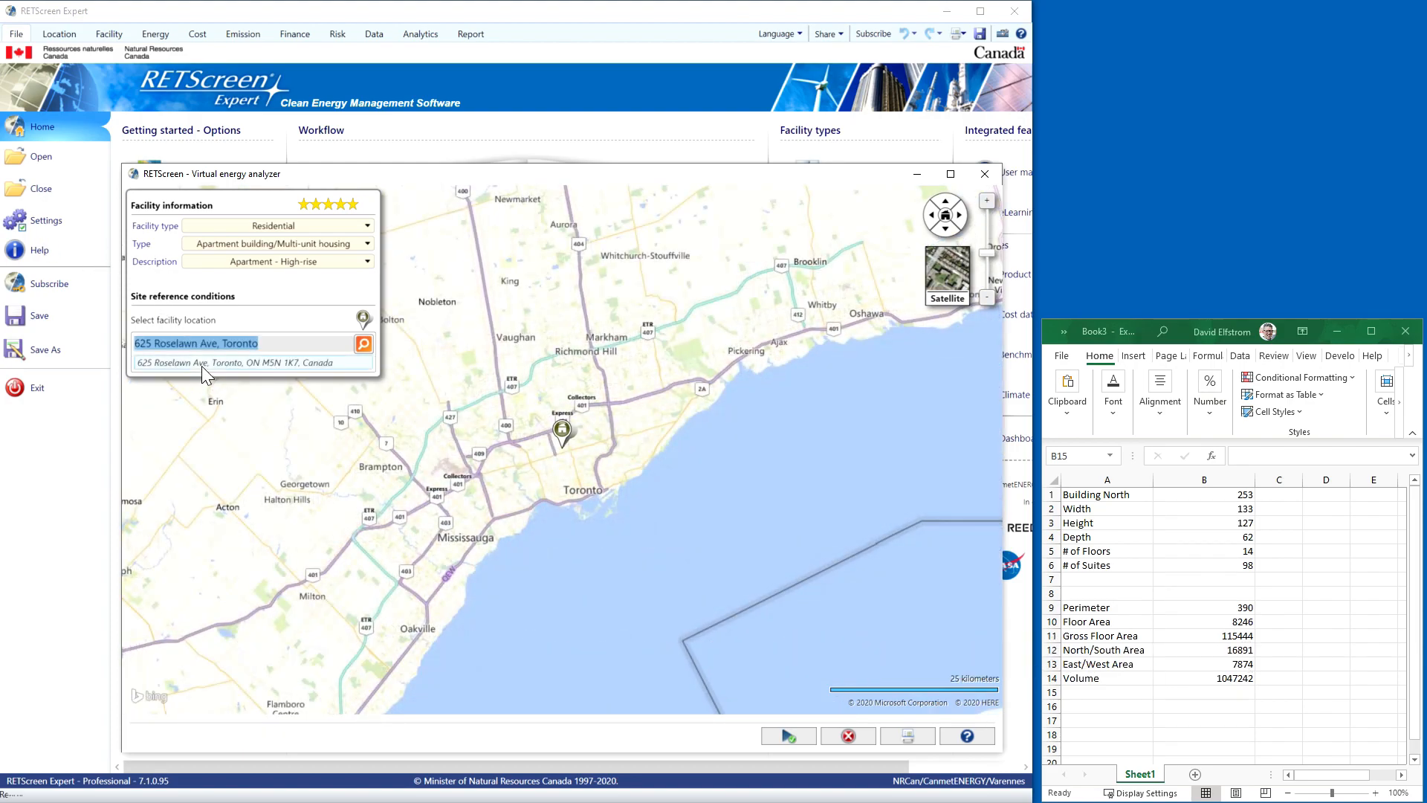
pyautogui.click(202, 362)
pyautogui.click(788, 736)
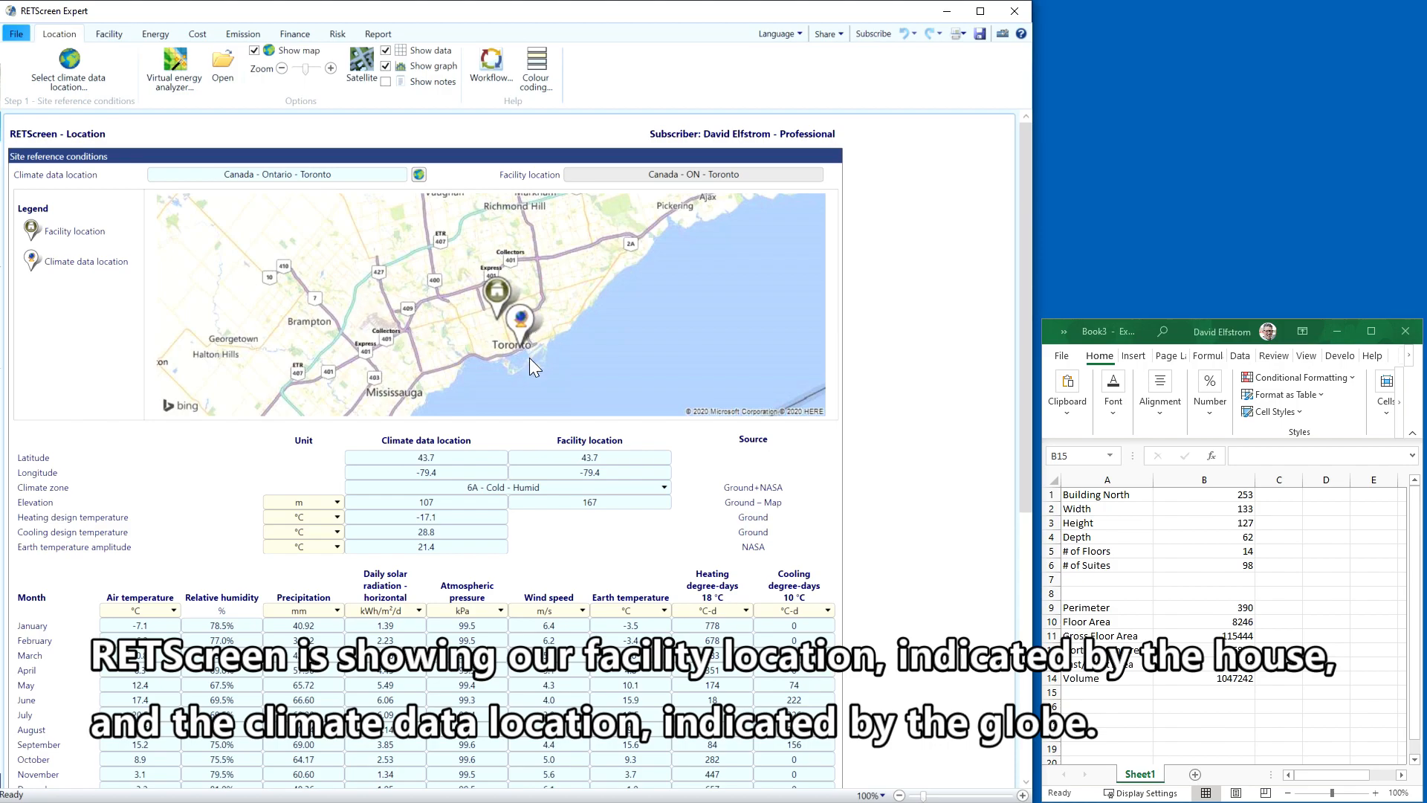
# Check the climate data location against the facility on the climate database map and accept the Toronto station.
pyautogui.click(413, 172)
pyautogui.scroll(5, 740, 489)
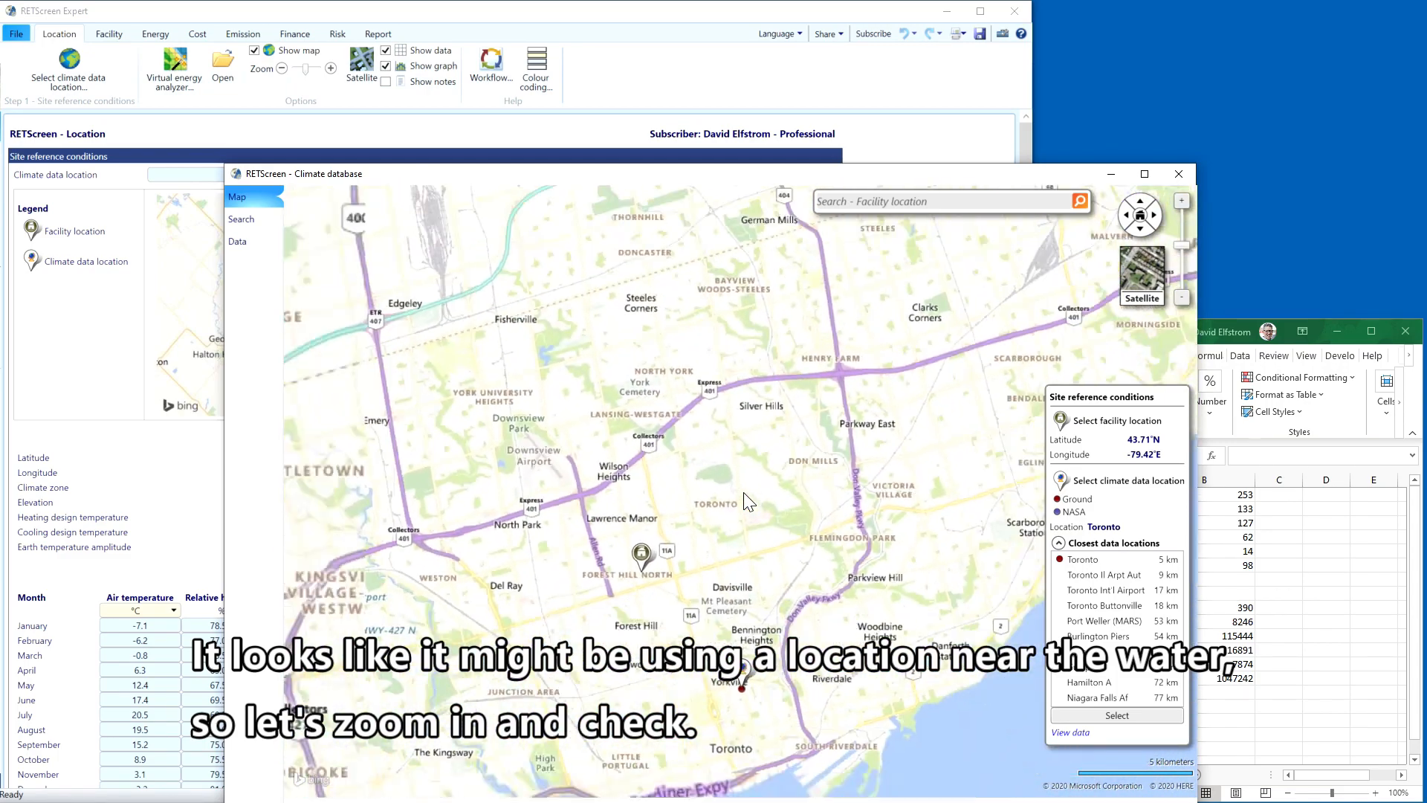
pyautogui.scroll(-1, 745, 502)
pyautogui.moveTo(701, 181); pyautogui.dragTo(661, 48)
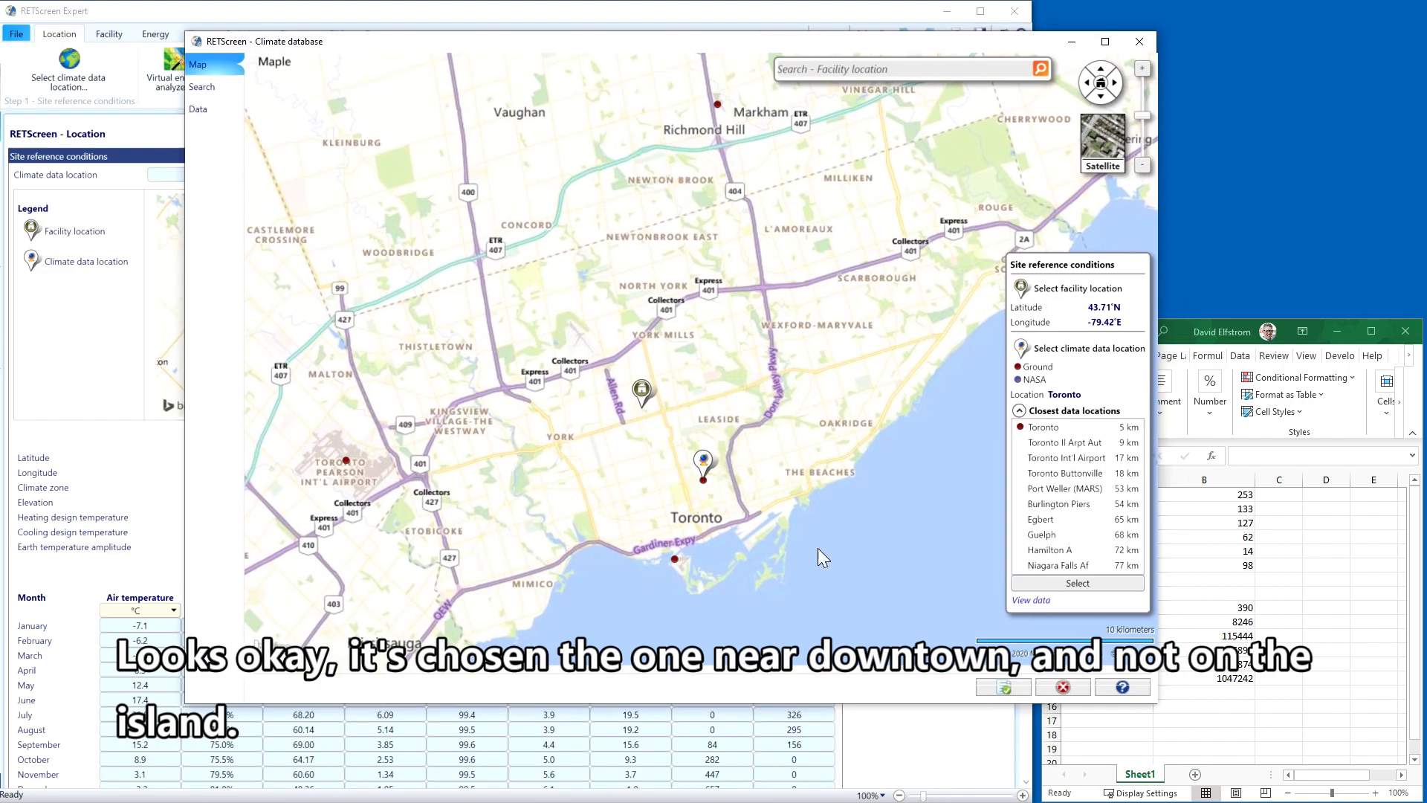
pyautogui.click(1001, 686)
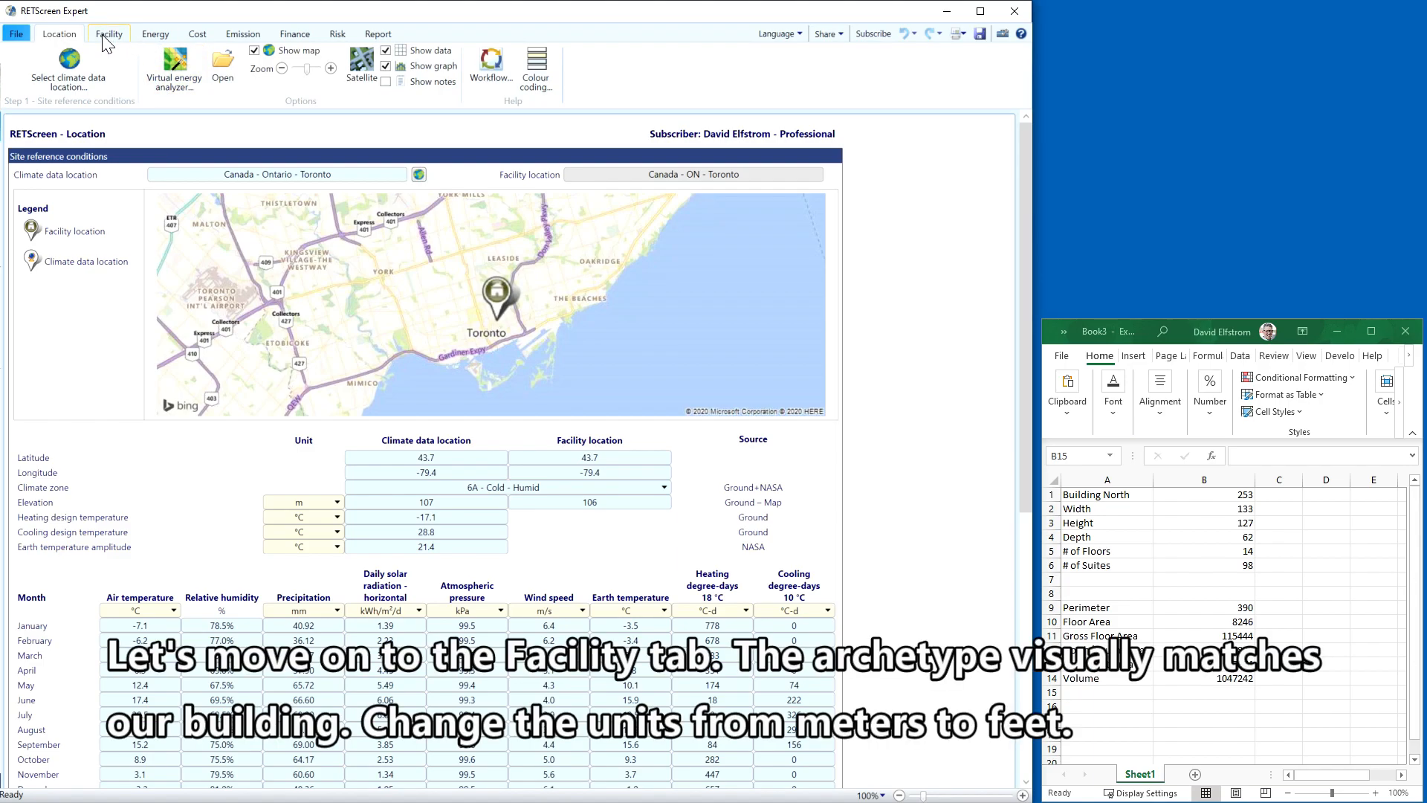
# In the facility information, change the facility size unit to square feet (ft²).
pyautogui.click(104, 37)
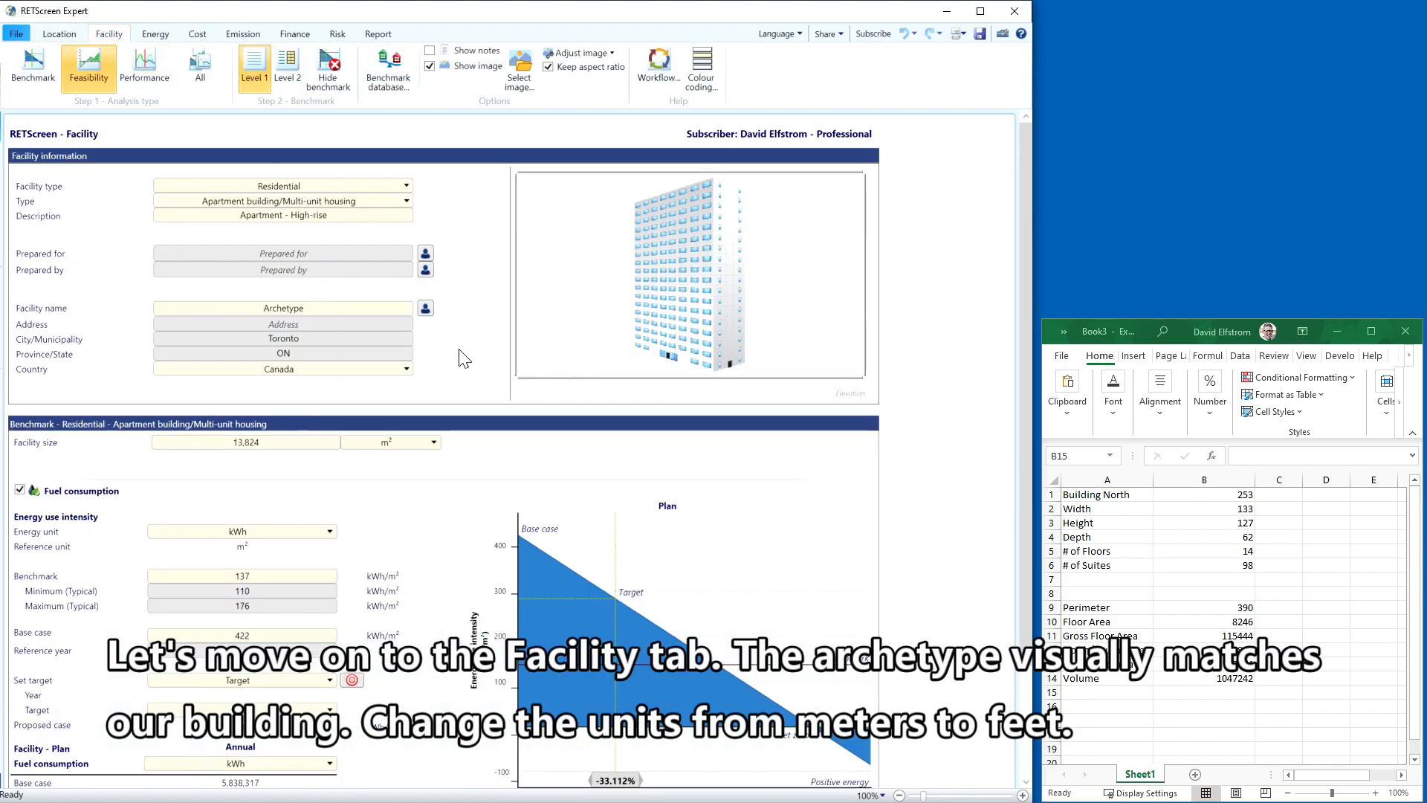
pyautogui.click(432, 443)
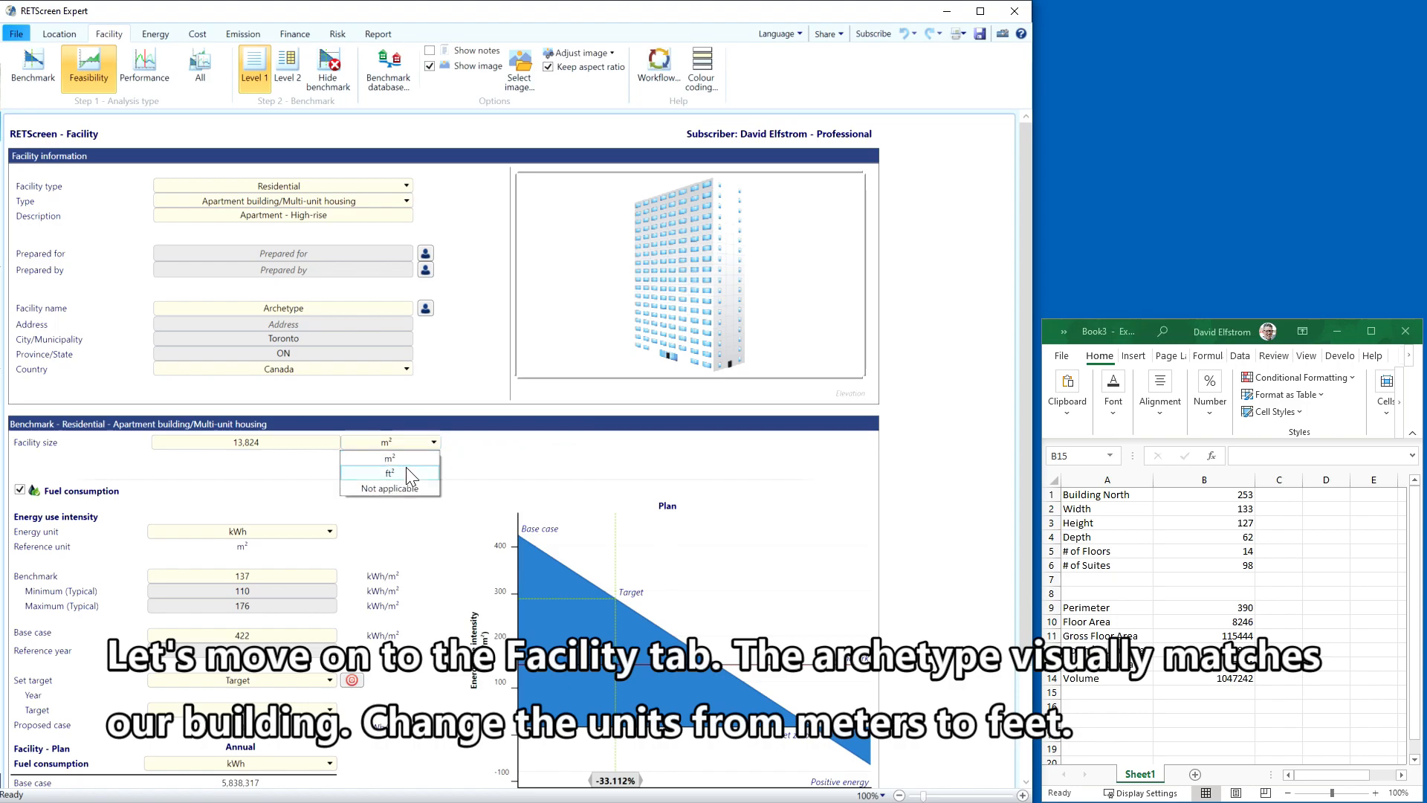
pyautogui.click(406, 471)
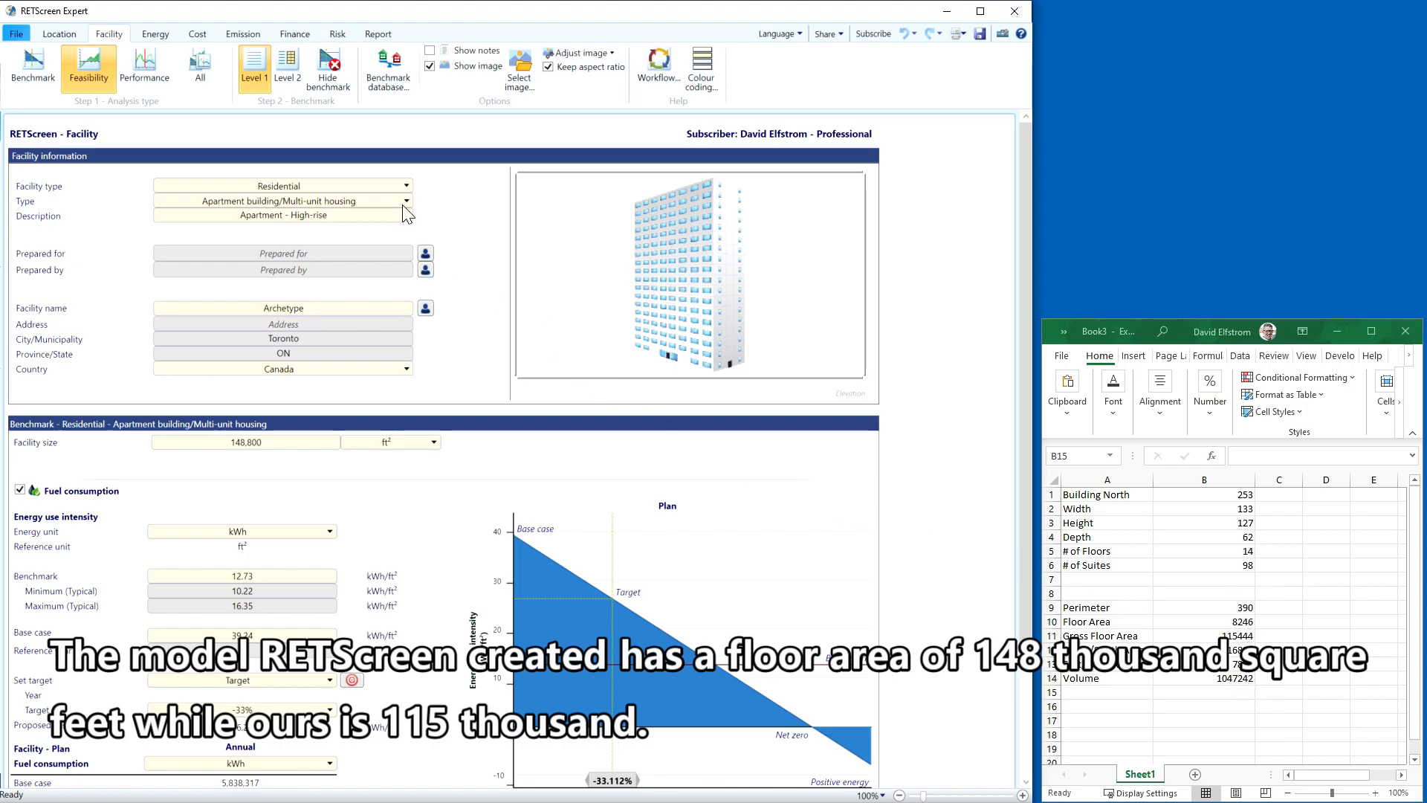
# Examine the energy model's Comparison summary for base case and proposed case fuel consumption, and return to the facility information.
pyautogui.click(155, 34)
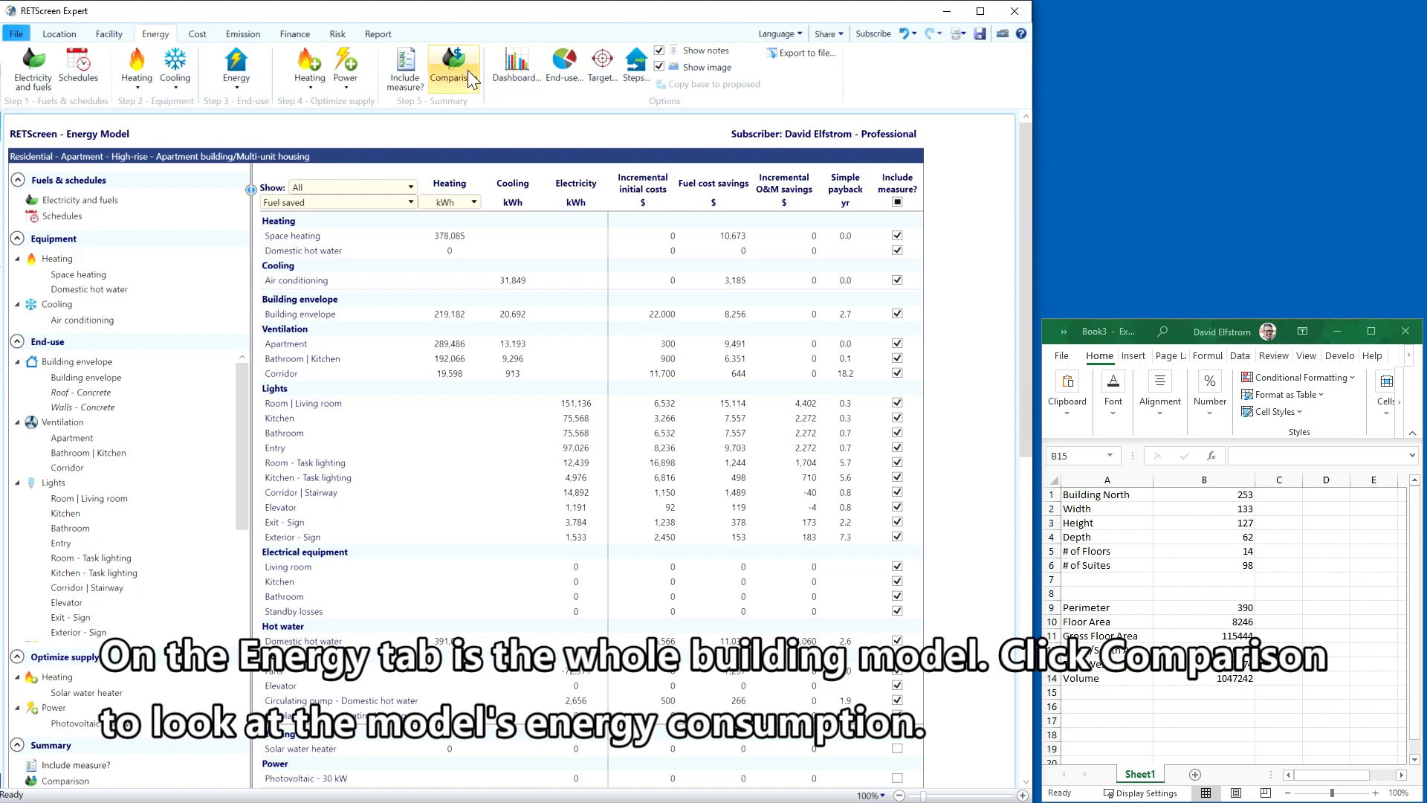
pyautogui.click(468, 76)
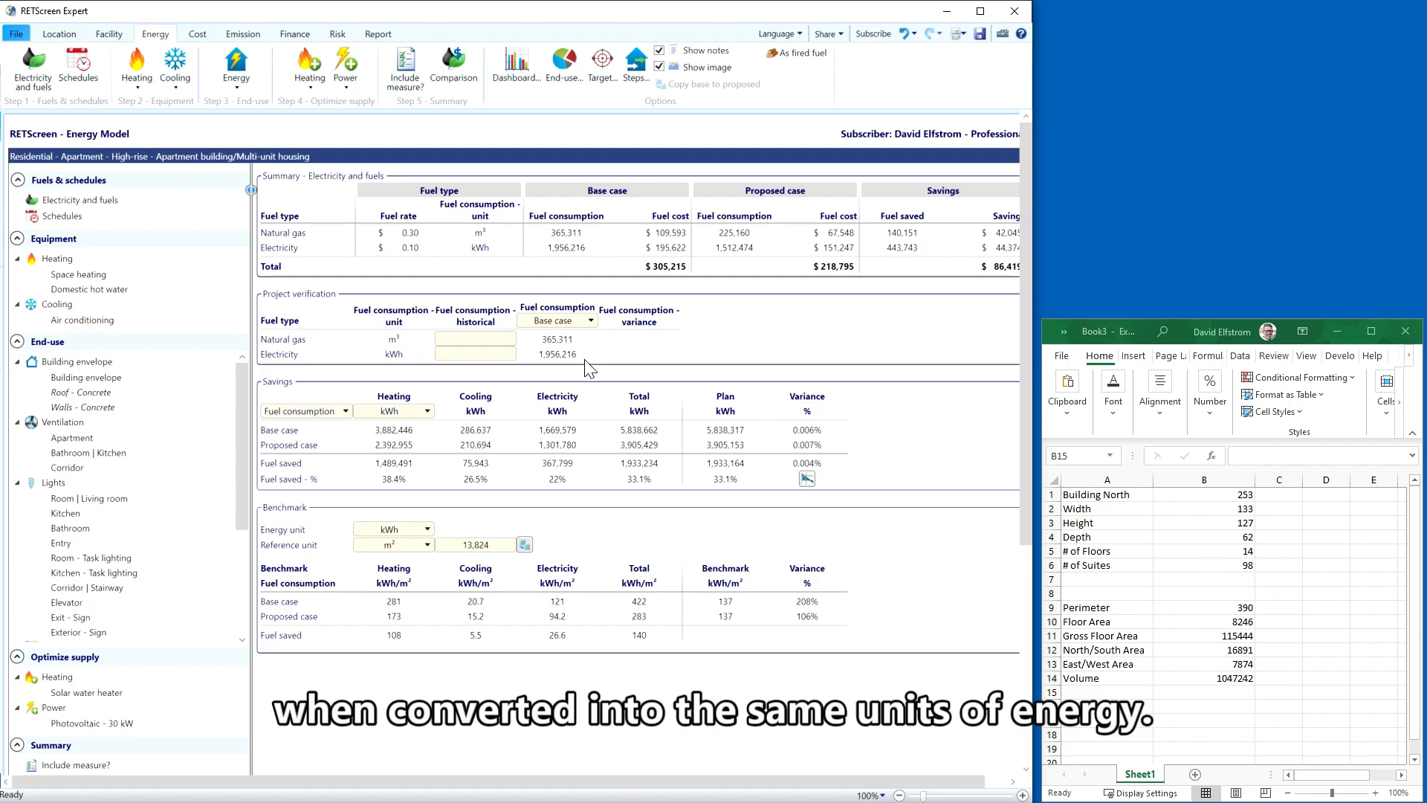
pyautogui.click(110, 33)
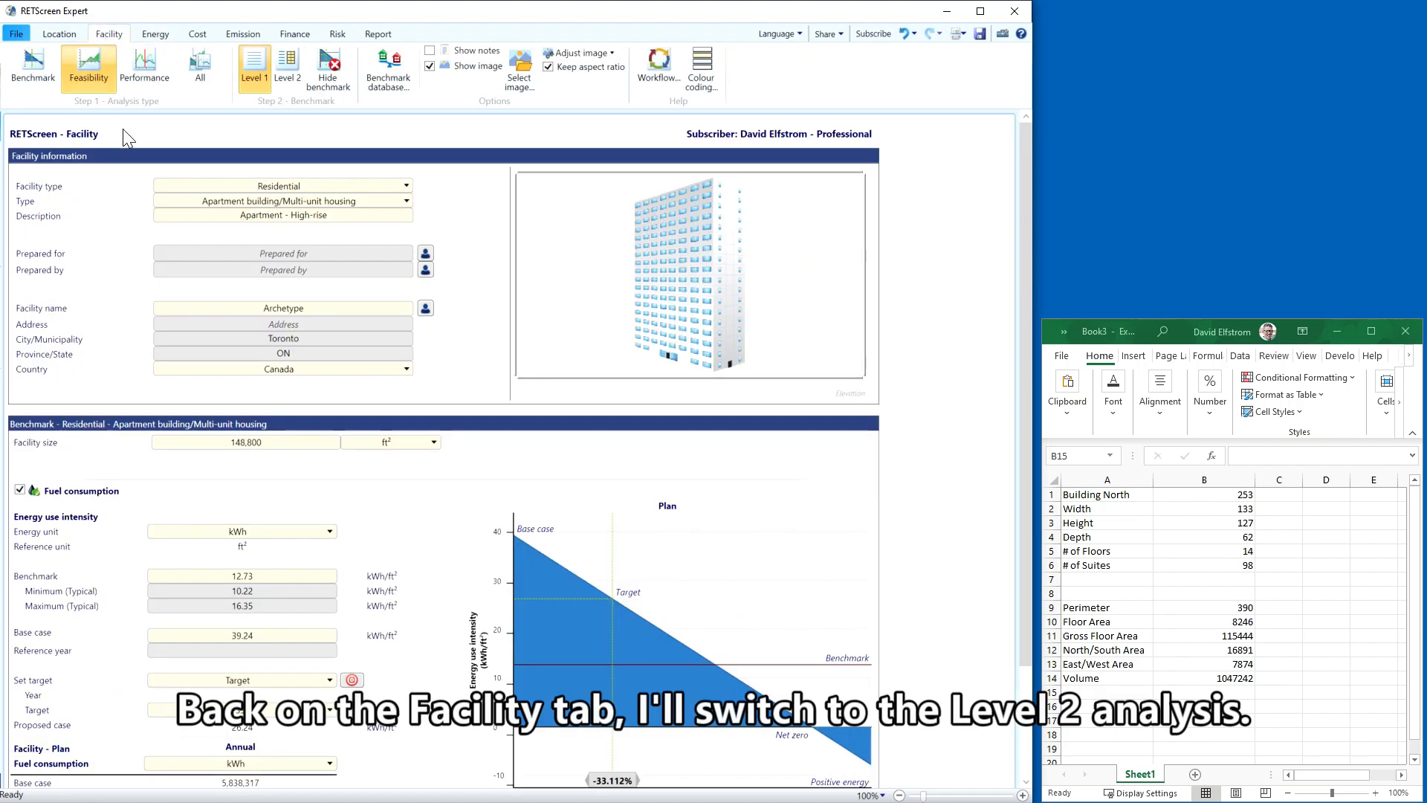
# View the facility's Level 2 benchmark analysis by fuel type, and return to the Level 1 analysis.
pyautogui.click(280, 82)
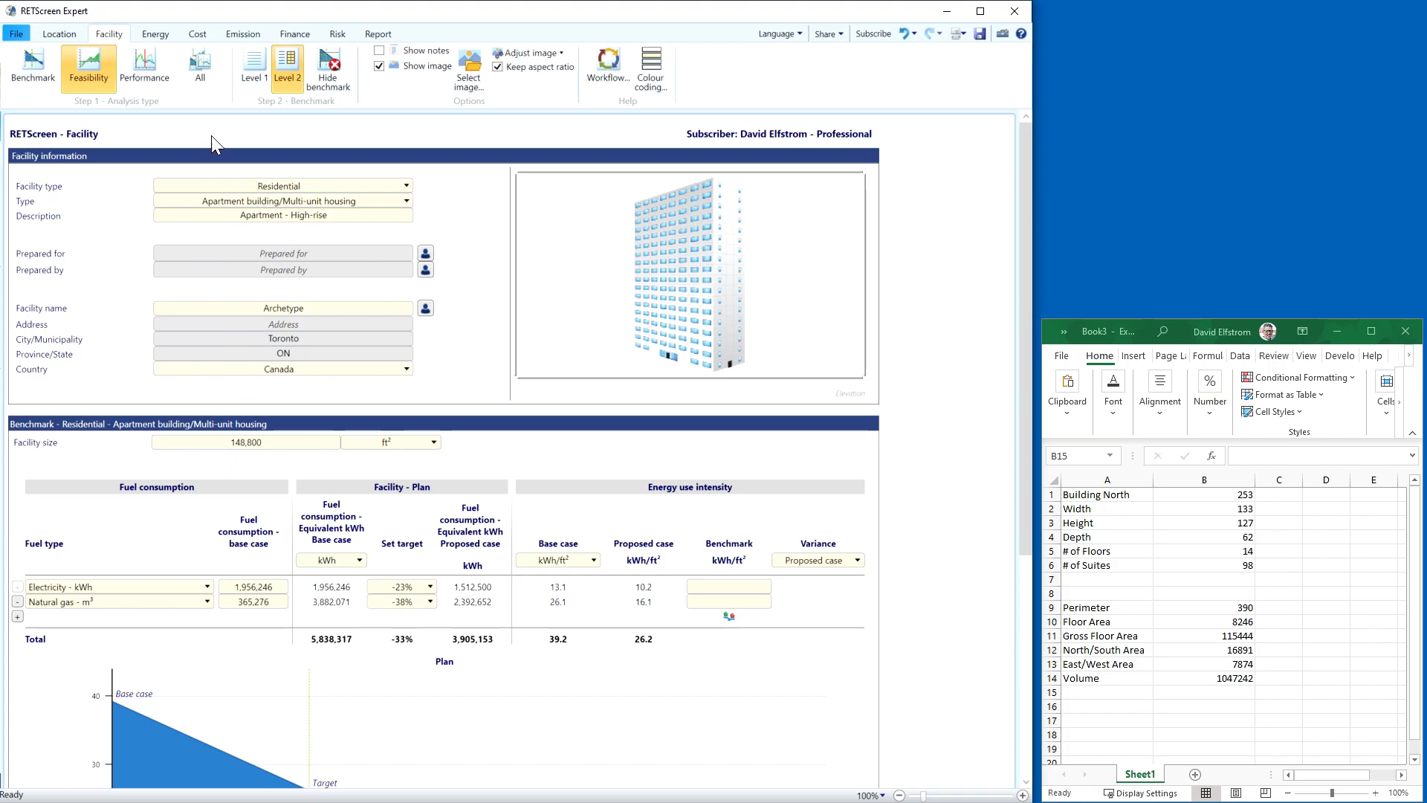
pyautogui.click(156, 34)
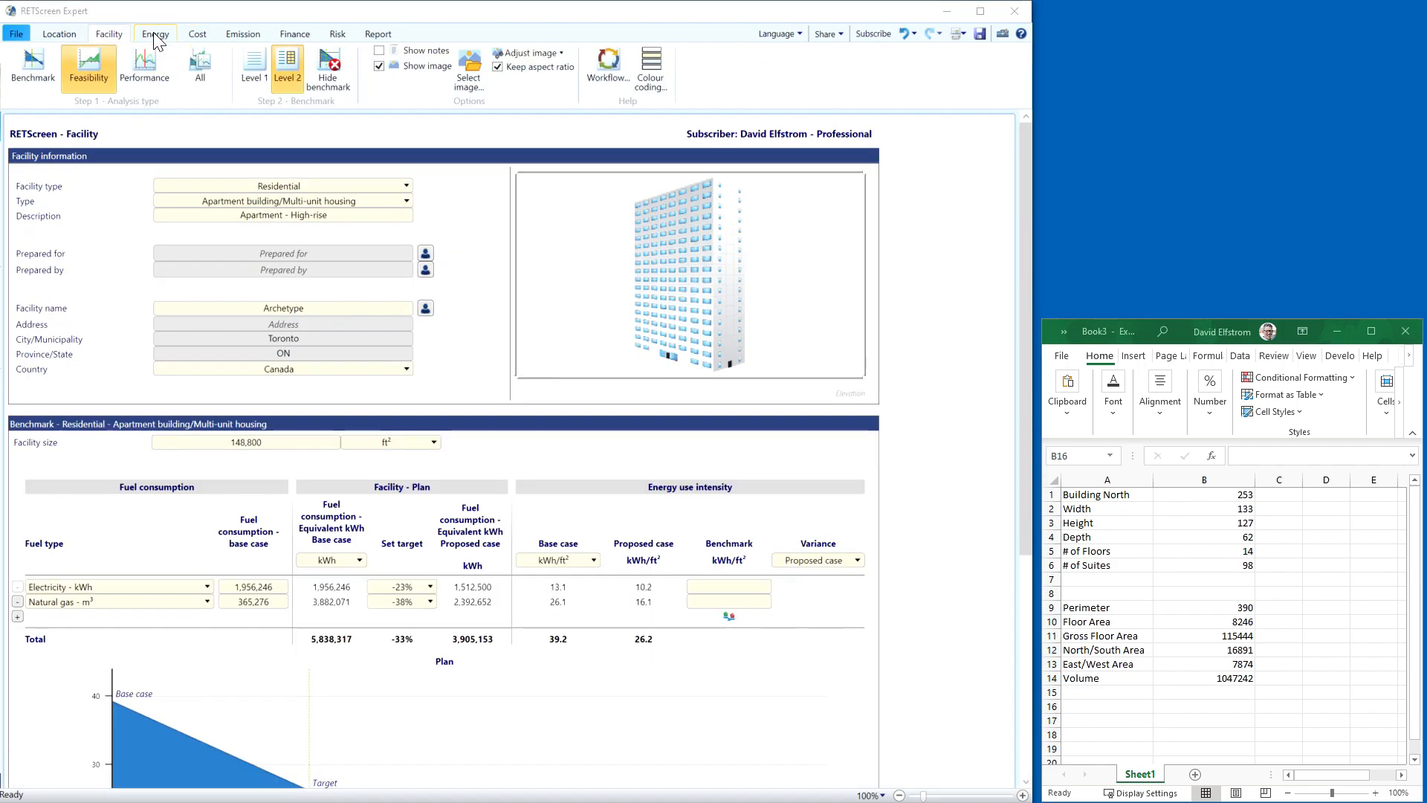
pyautogui.click(257, 65)
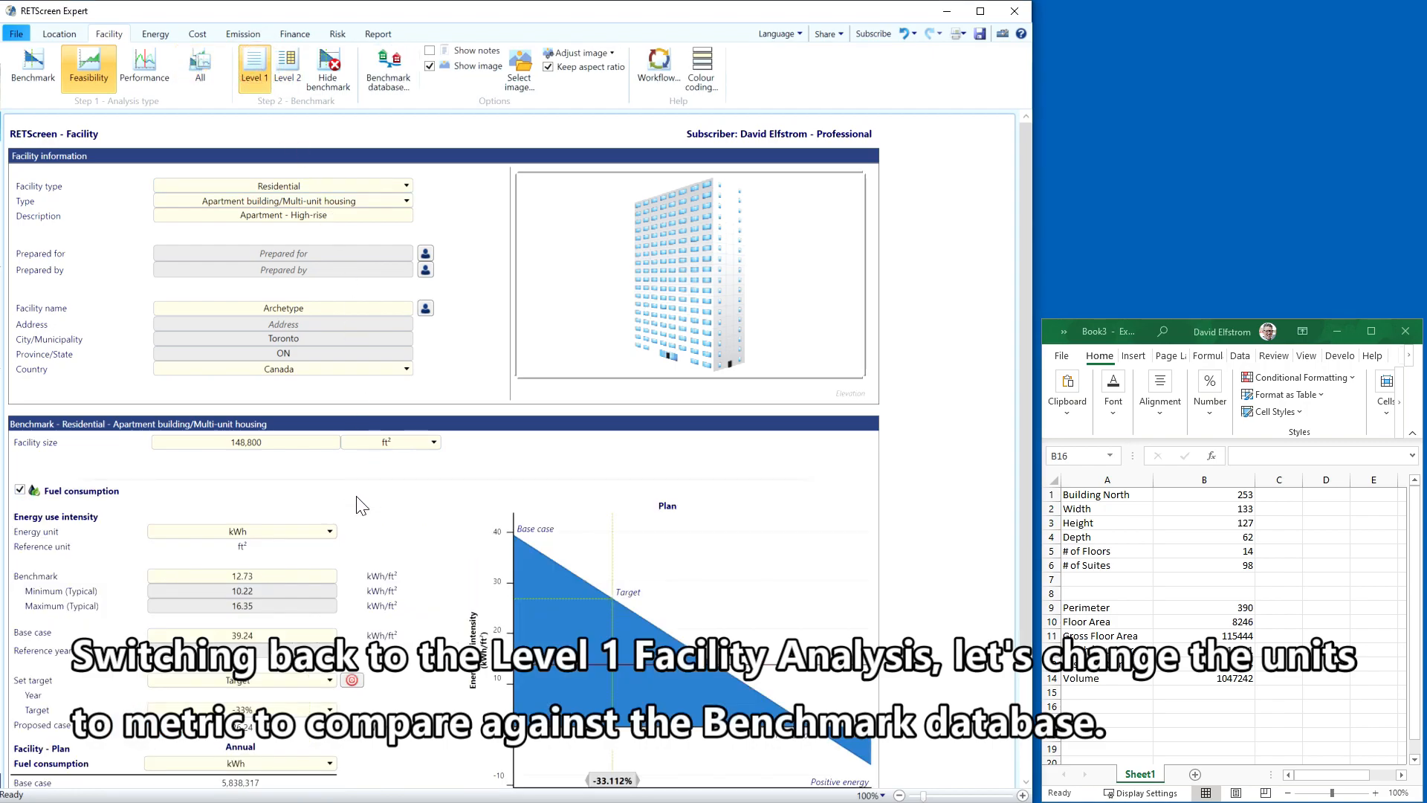
# Switch the facility size to m² to compare against the benchmark database, and restore the unit to ft².
pyautogui.click(437, 445)
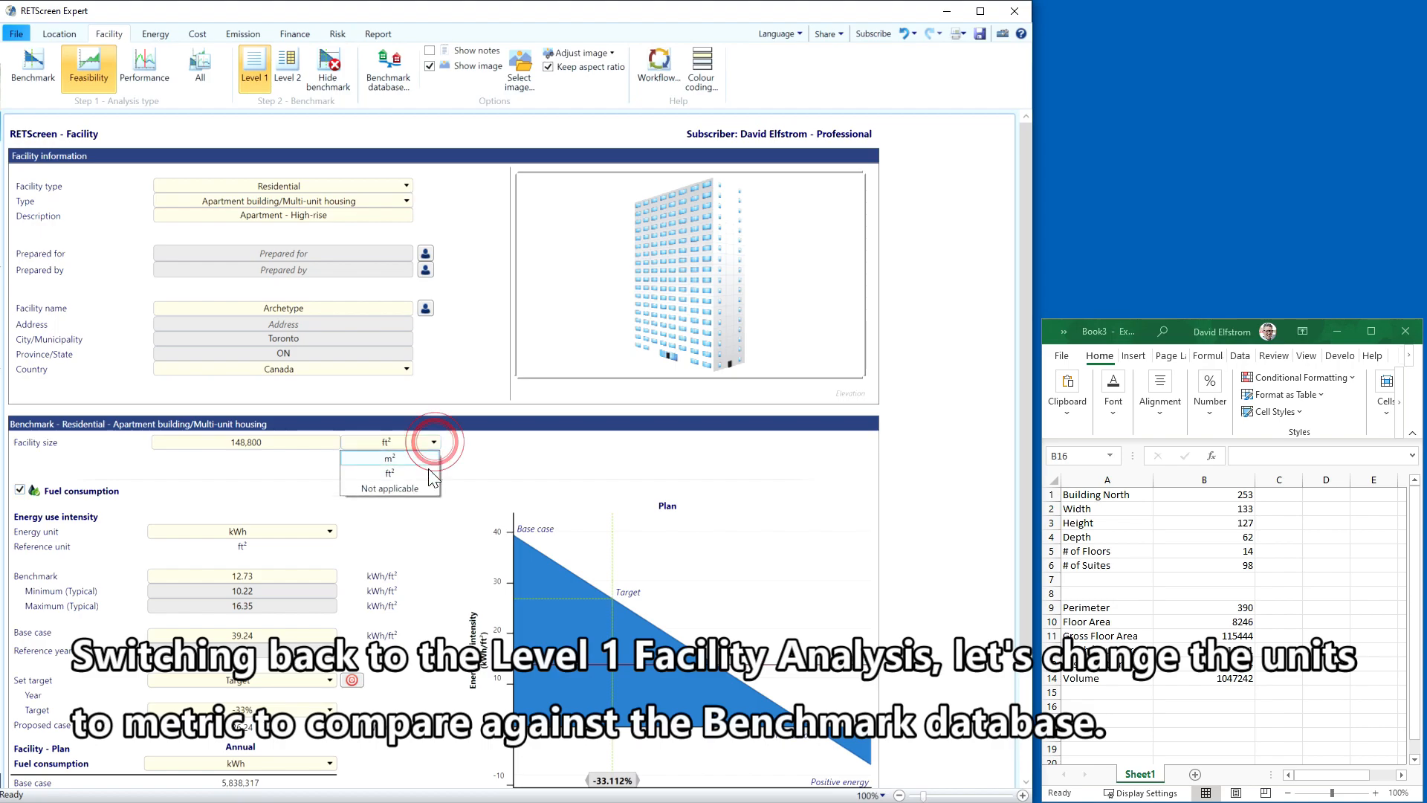
pyautogui.click(401, 473)
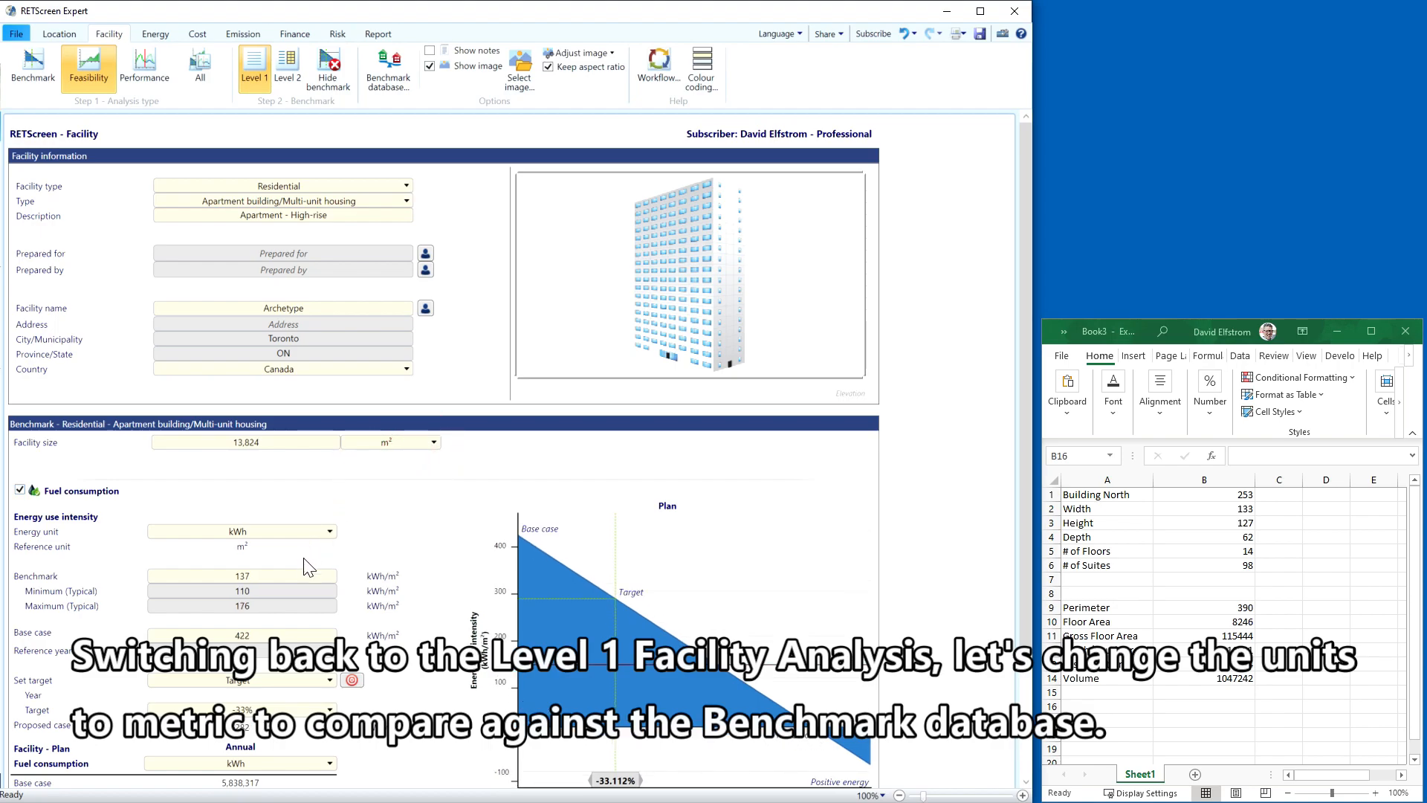
pyautogui.click(373, 71)
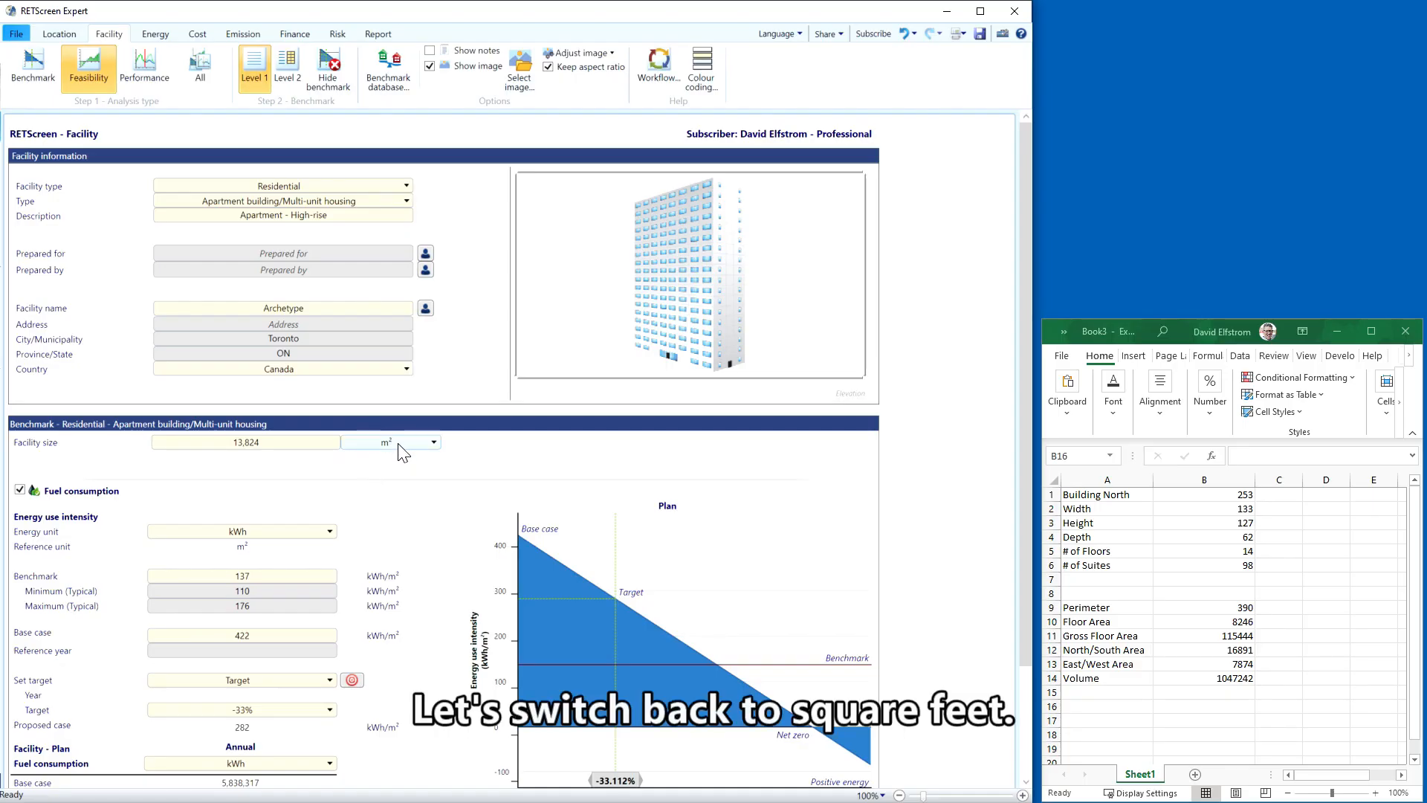
pyautogui.click(406, 469)
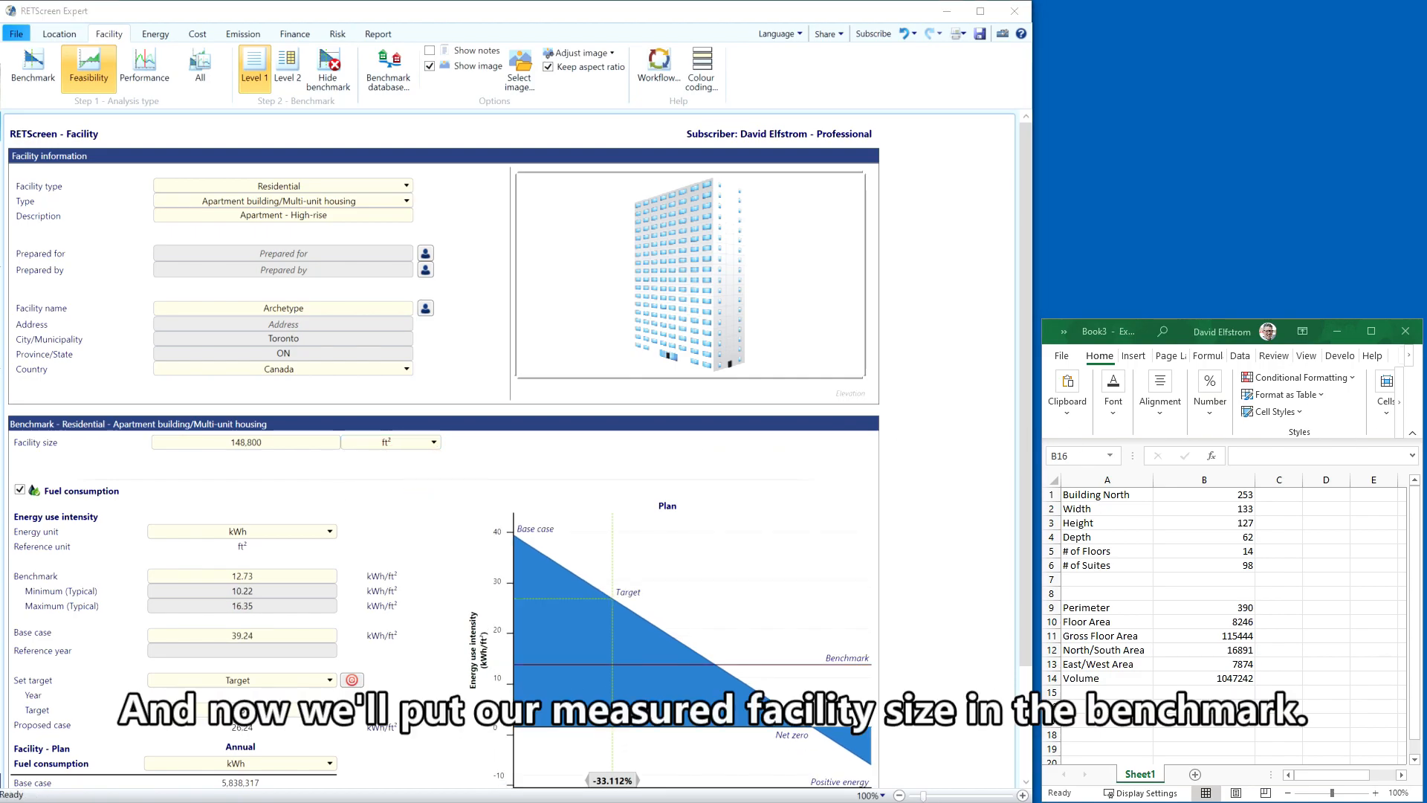
# Set the facility size to 115,000 ft² and check the resulting plan figures in the energy model's Comparison.
pyautogui.click(239, 442)
pyautogui.write('115444')
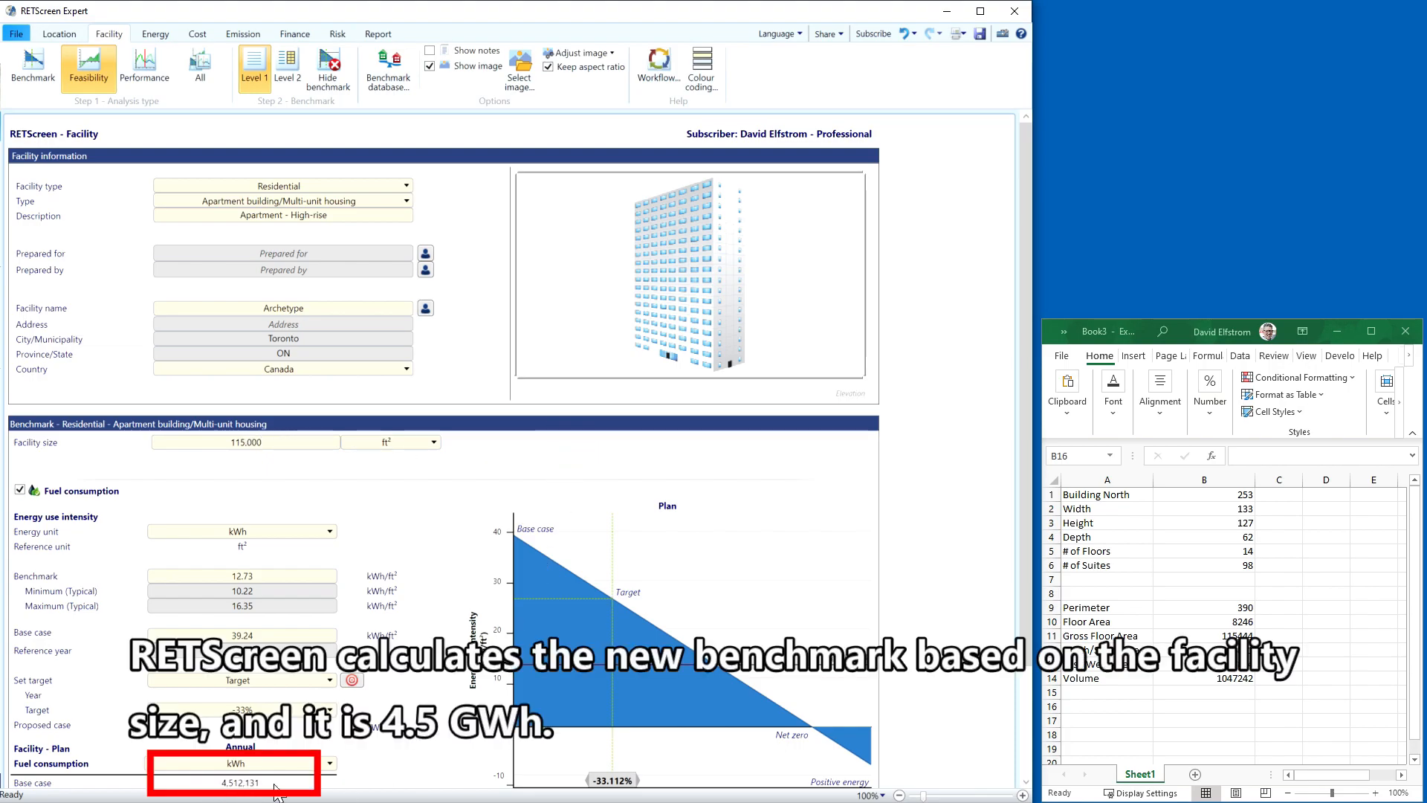
pyautogui.click(154, 35)
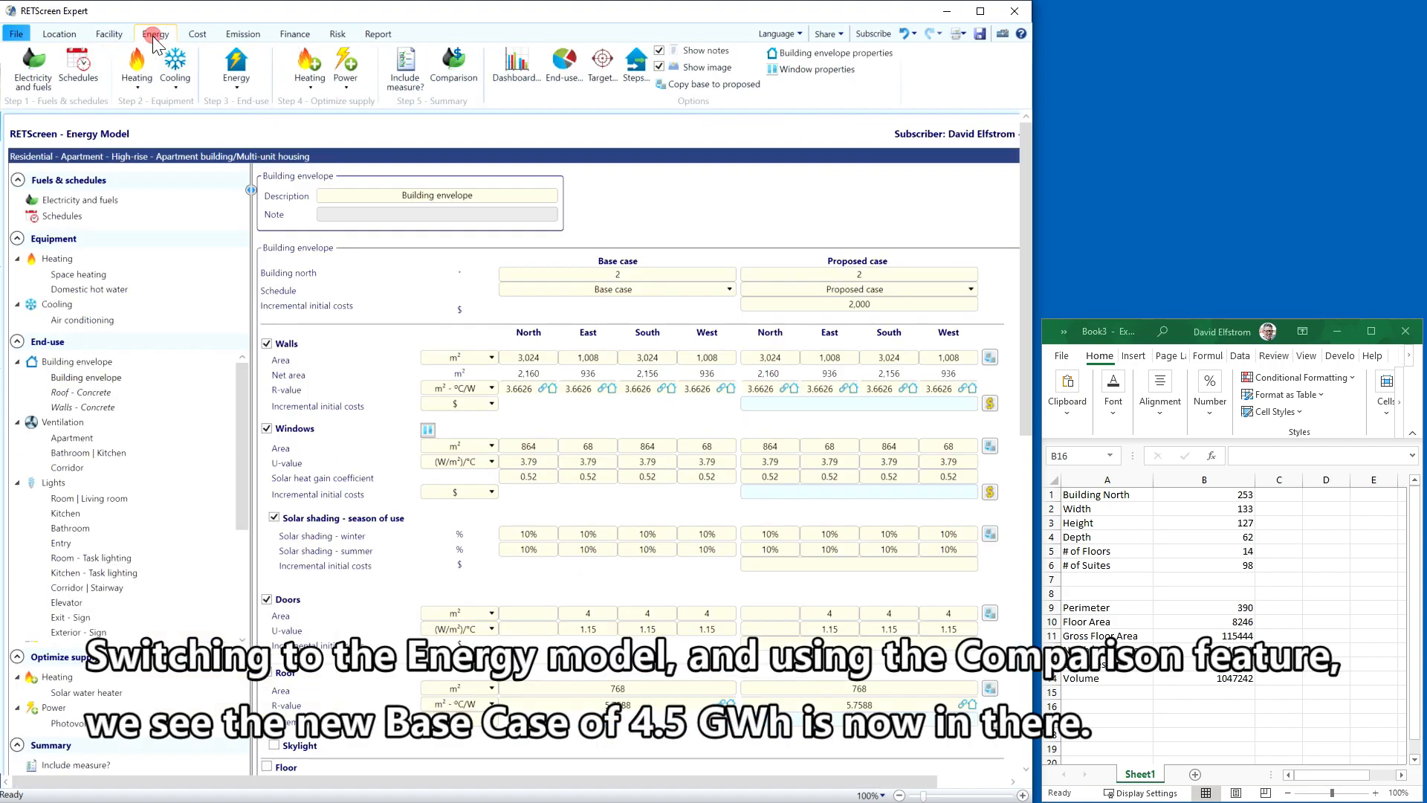
pyautogui.click(445, 67)
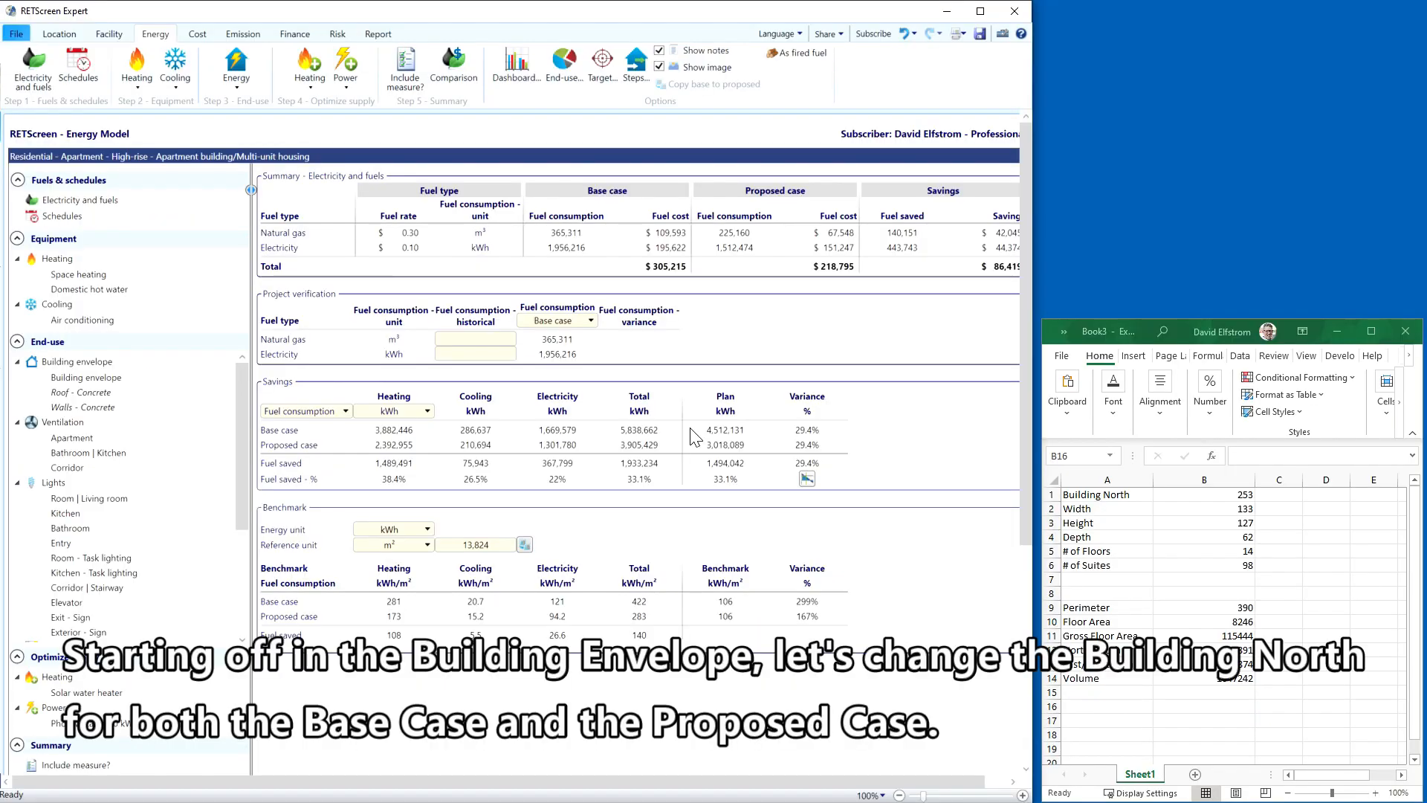
# In the Building envelope, set Building north to 253 for both the base case and the proposed case.
pyautogui.click(101, 378)
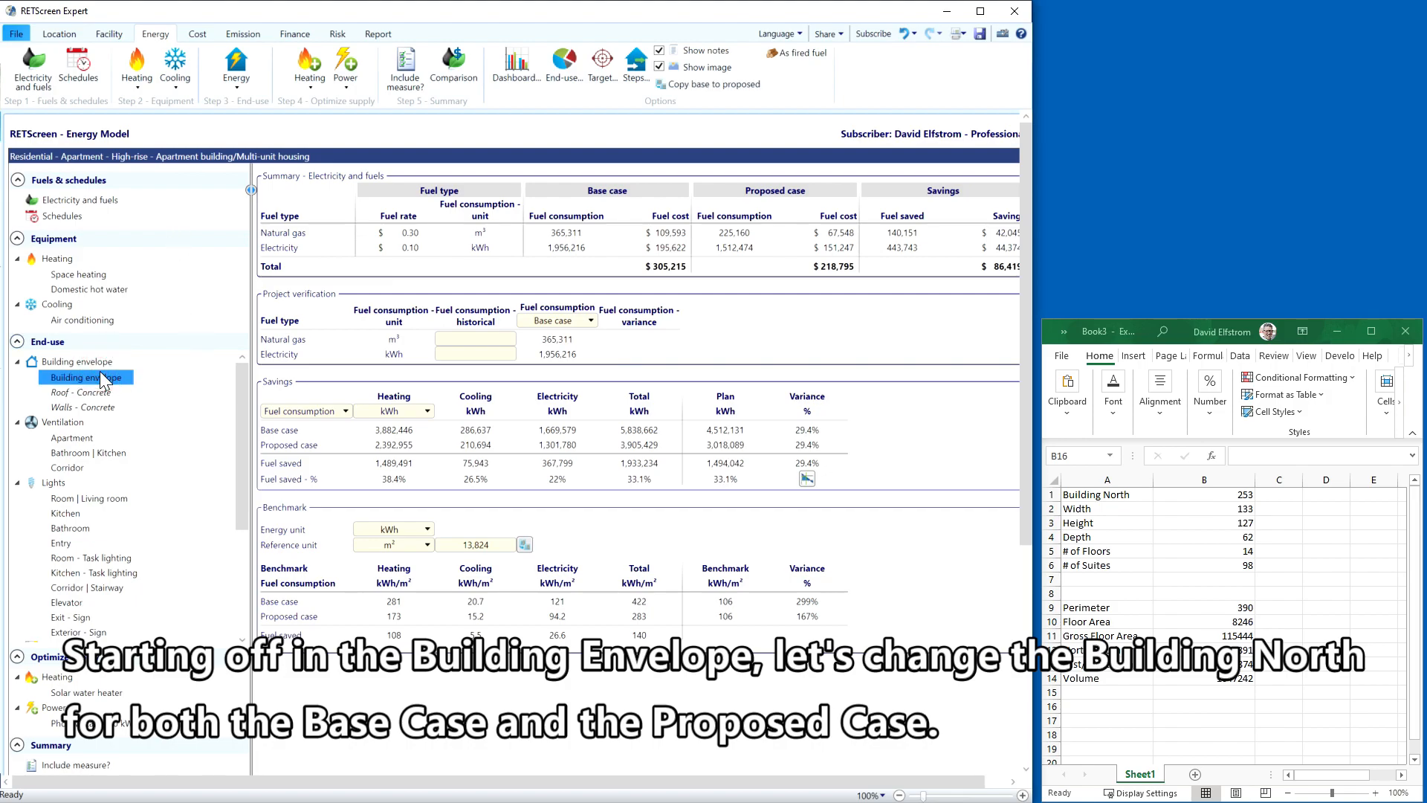
pyautogui.click(614, 272)
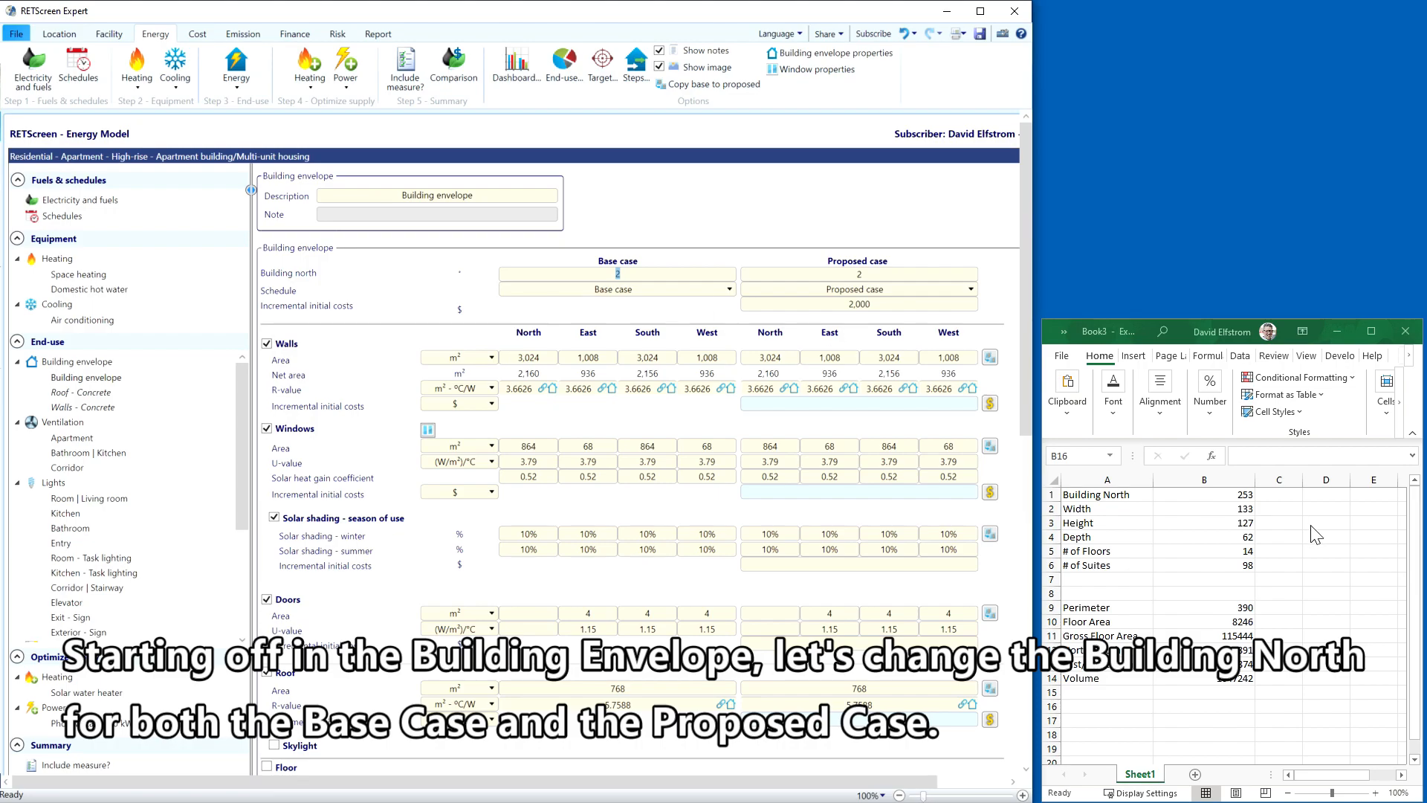
pyautogui.write('253')
pyautogui.click(884, 272)
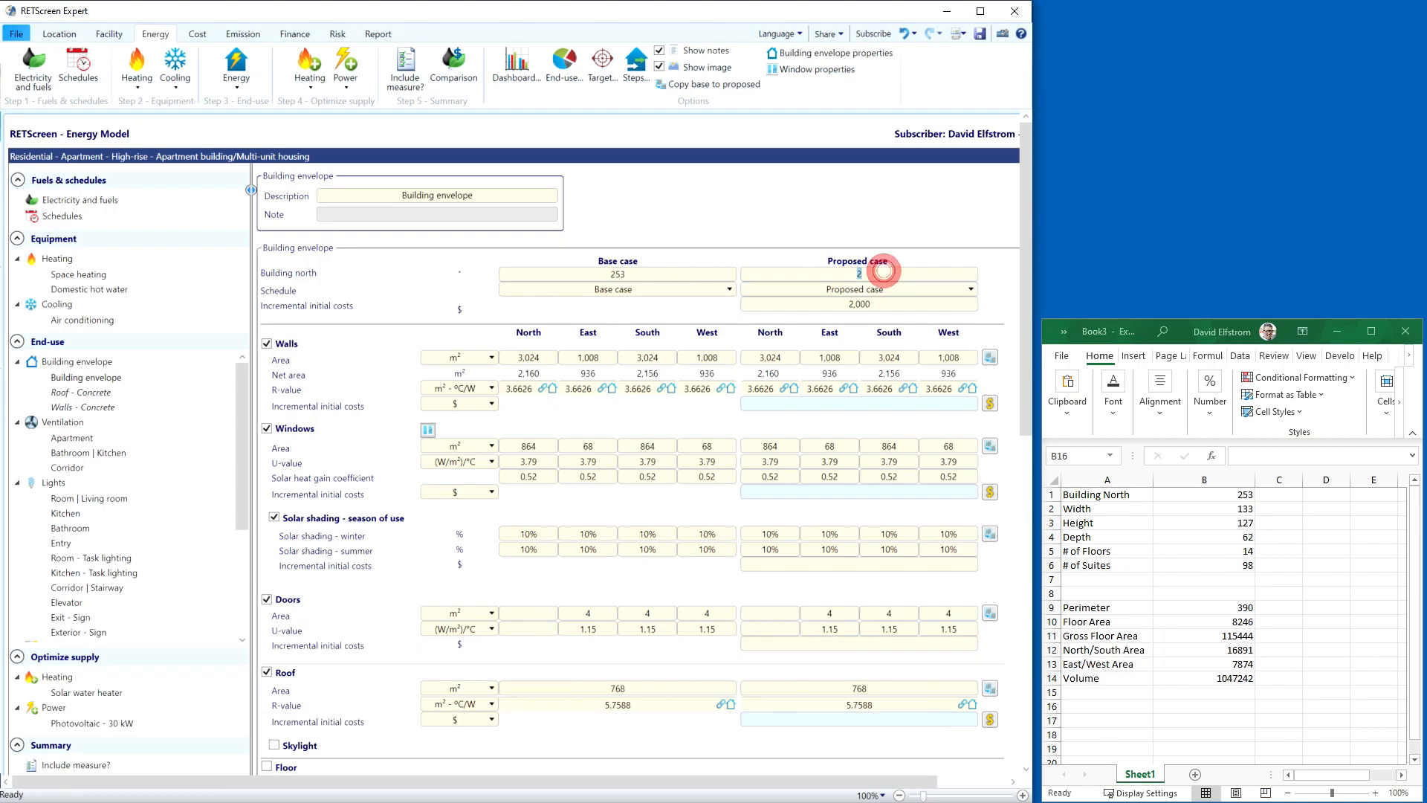
pyautogui.click(839, 192)
pyautogui.click(357, 364)
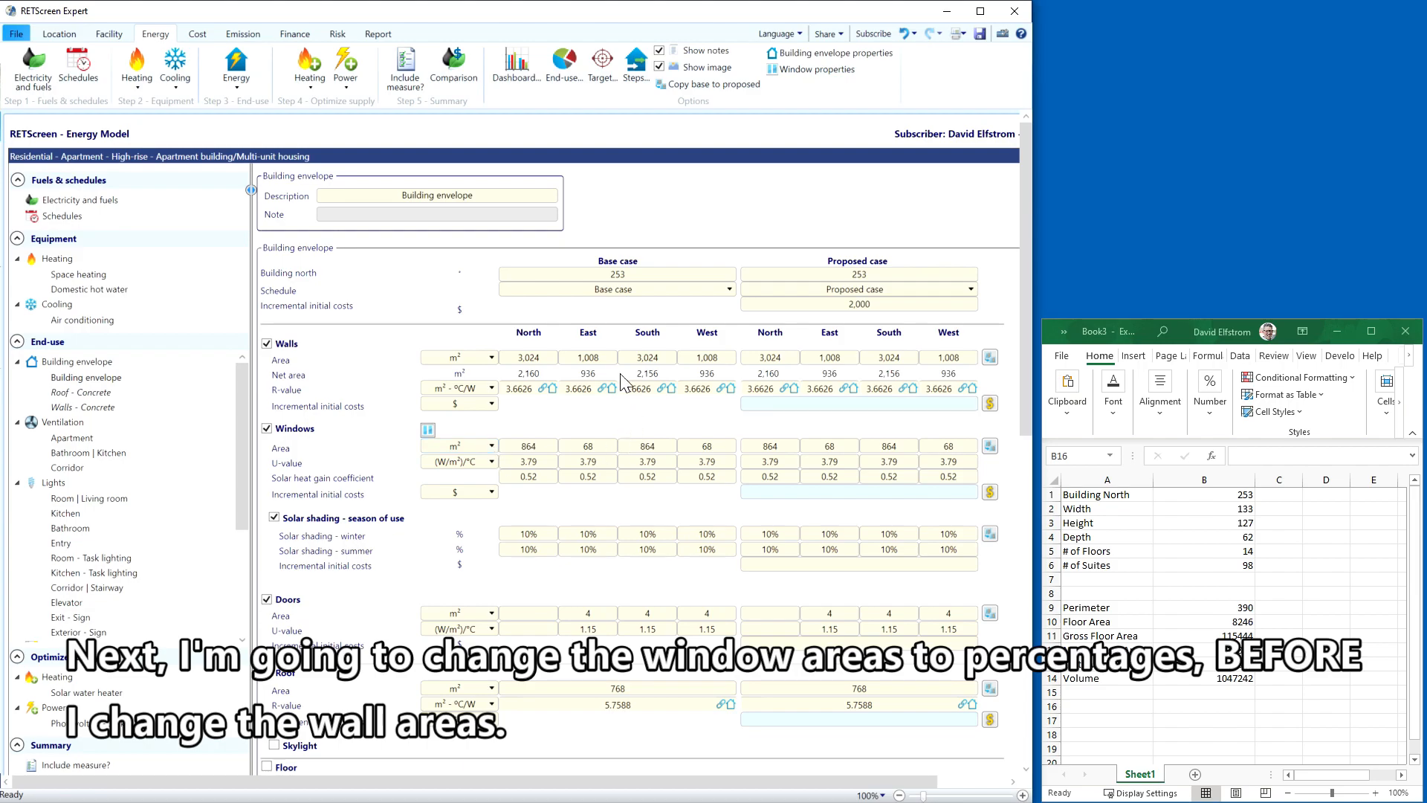
# Change the building envelope's window area unit to % and its wall area unit to ft².
pyautogui.click(457, 443)
pyautogui.click(480, 474)
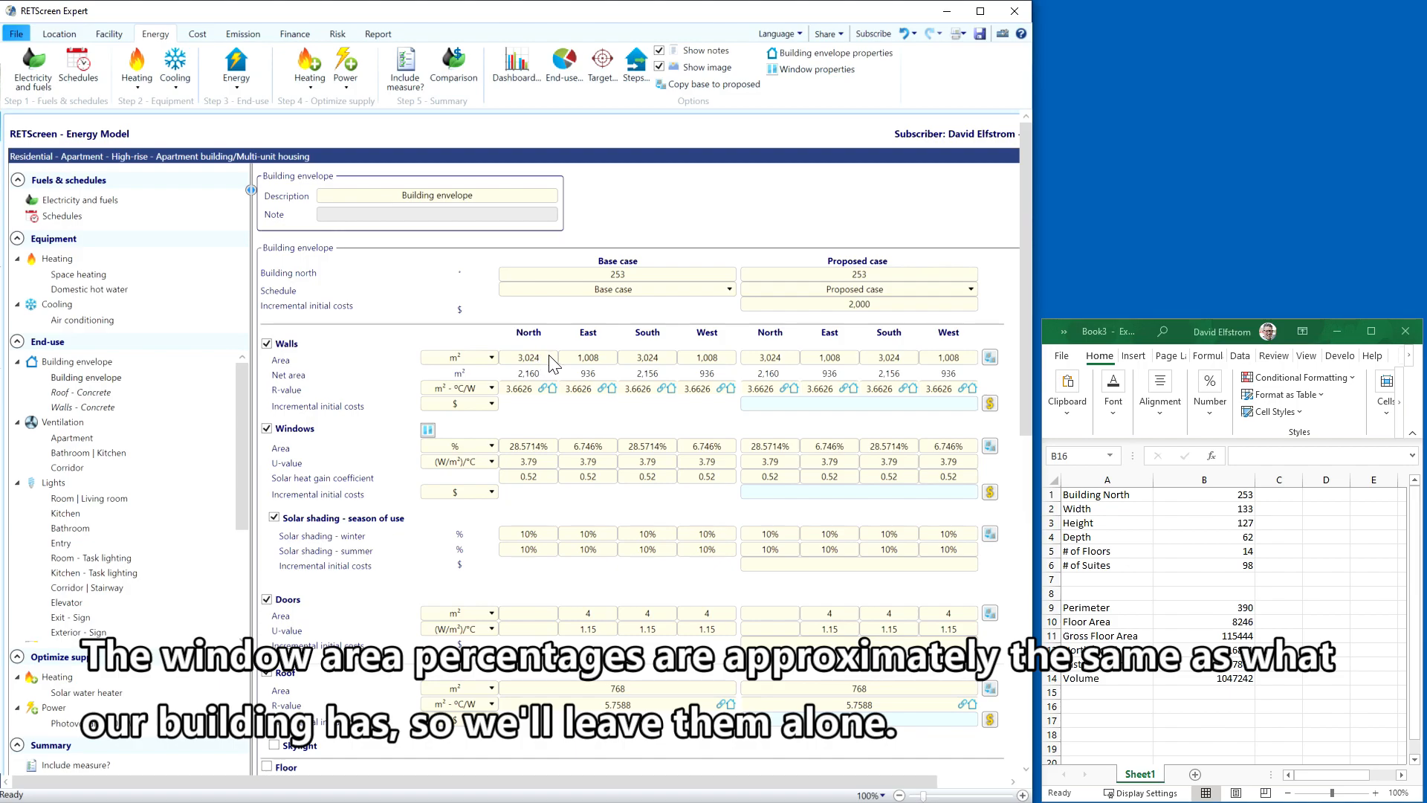
pyautogui.click(491, 358)
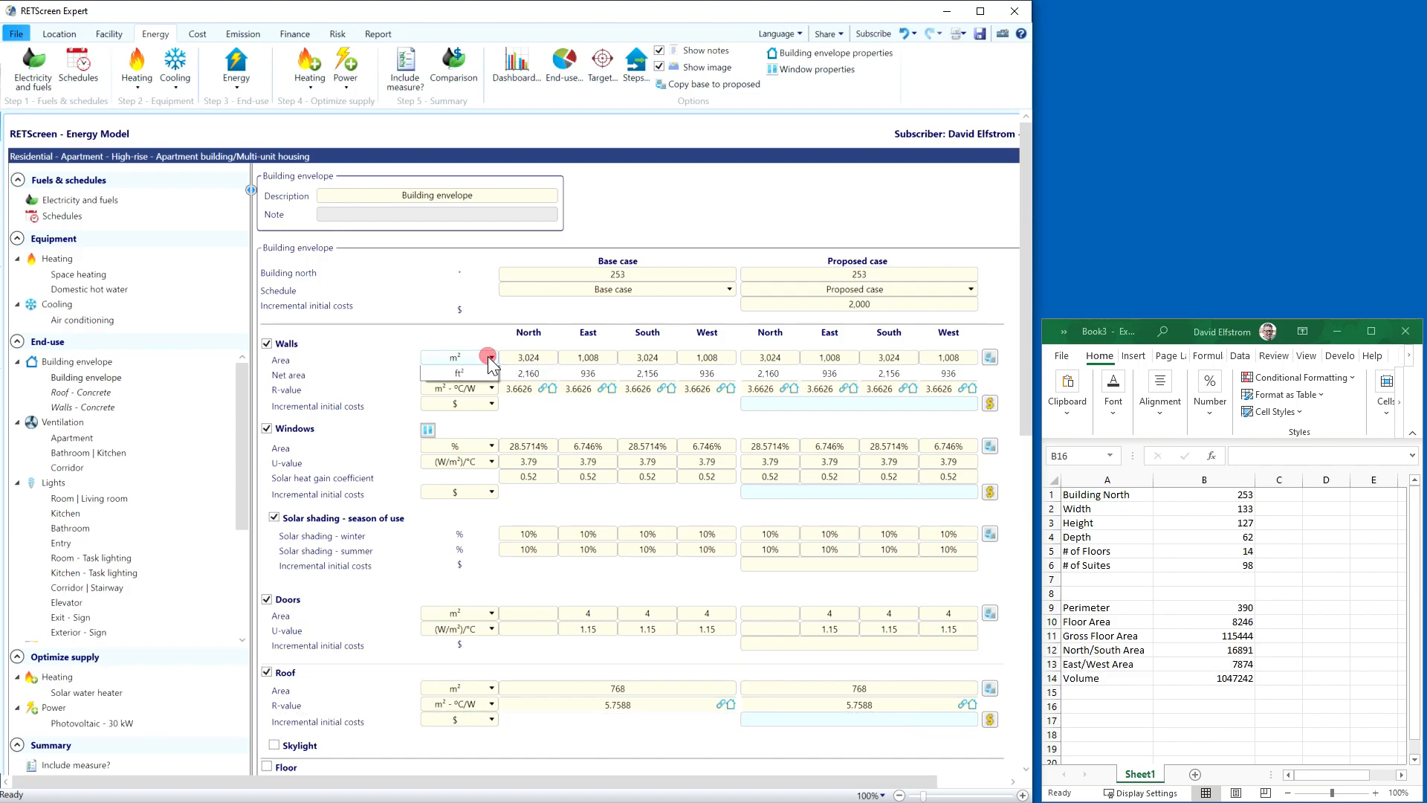
pyautogui.click(487, 386)
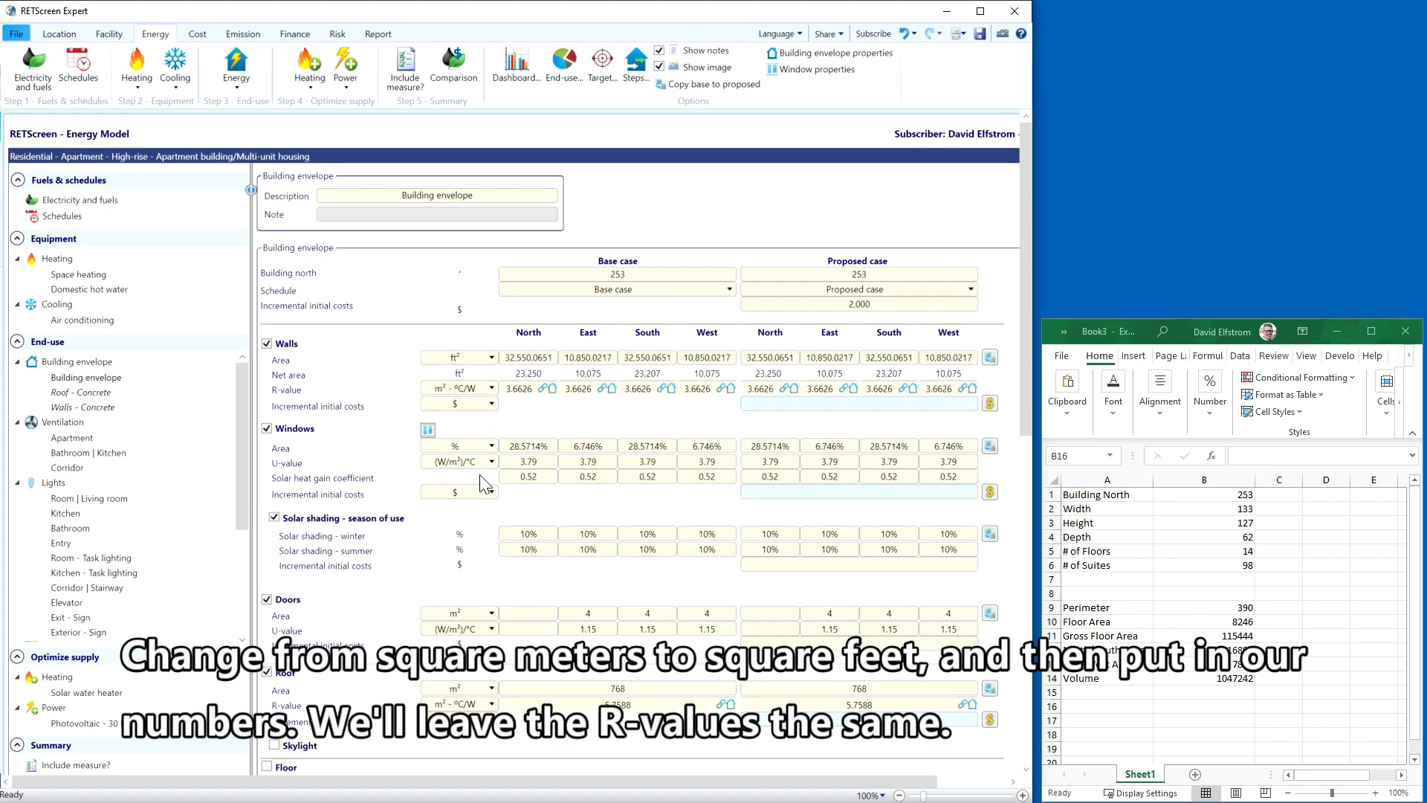
# Set the base case wall areas to 16,891 ft² north and south and 7,874 ft² east and west, and copy them to the proposed case.
pyautogui.click(516, 356)
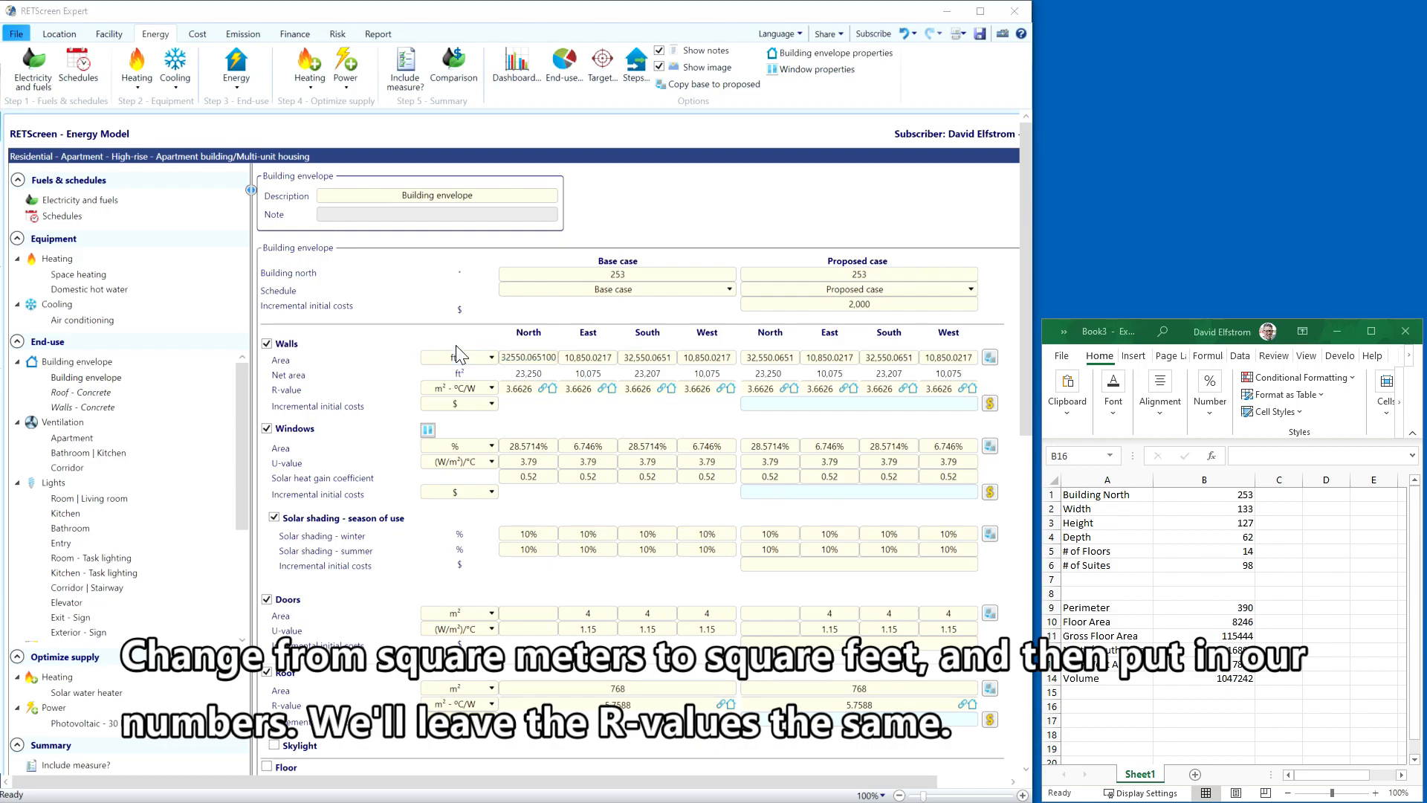
pyautogui.click(515, 357)
pyautogui.doubleClick(515, 356)
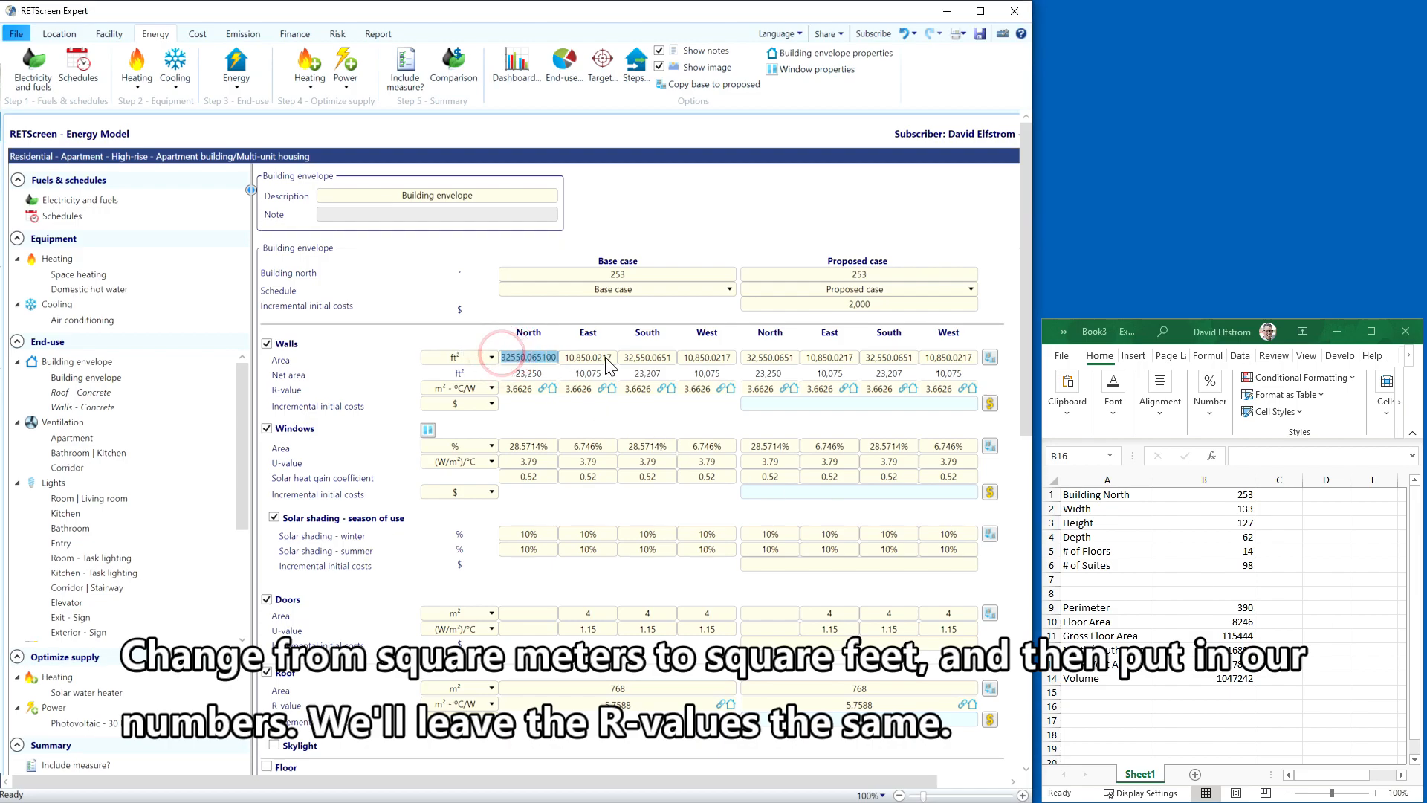
pyautogui.write('16,891')
pyautogui.click(626, 357)
pyautogui.write('1')
pyautogui.click(577, 354)
pyautogui.write('7874')
pyautogui.click(684, 356)
pyautogui.write('7874')
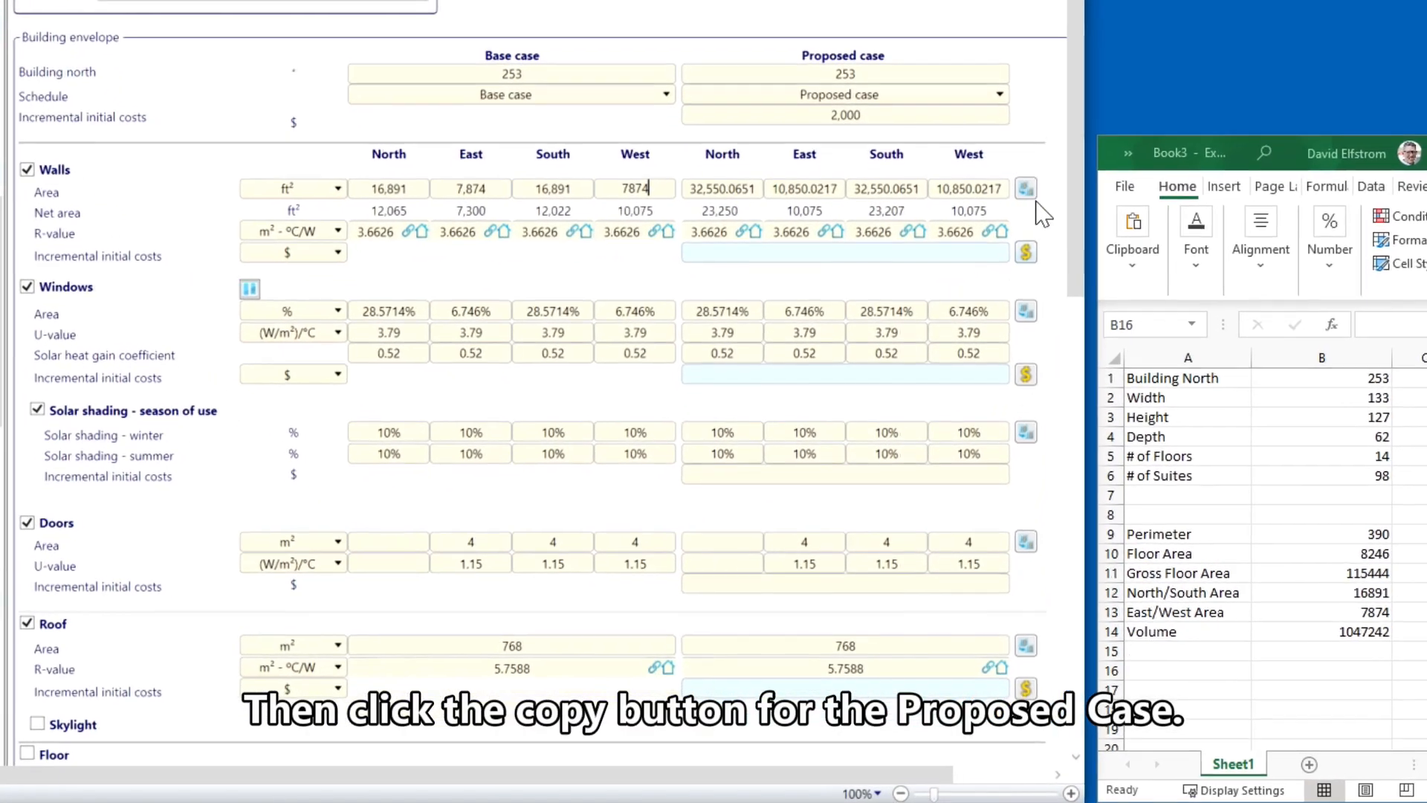
pyautogui.click(991, 346)
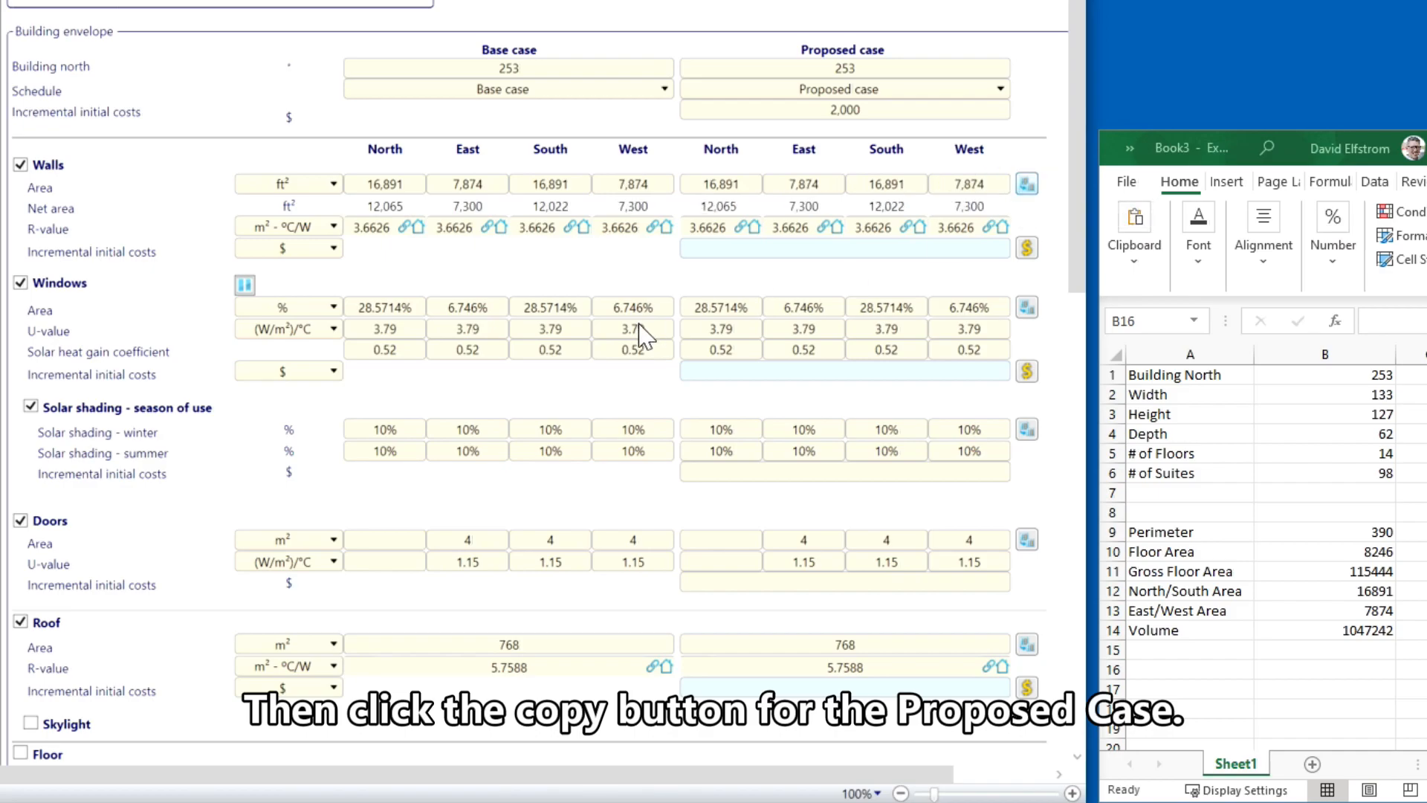
pyautogui.click(389, 327)
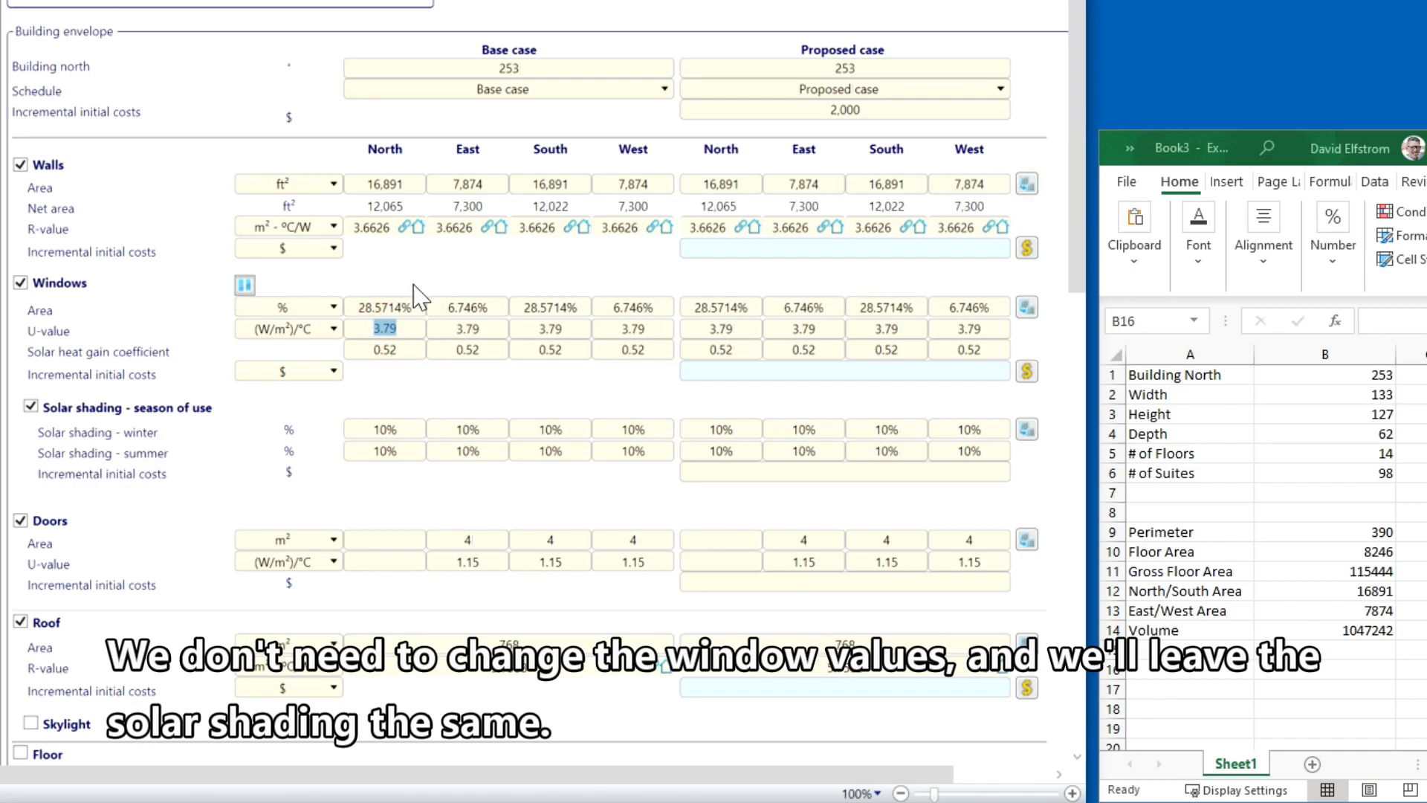
pyautogui.click(408, 308)
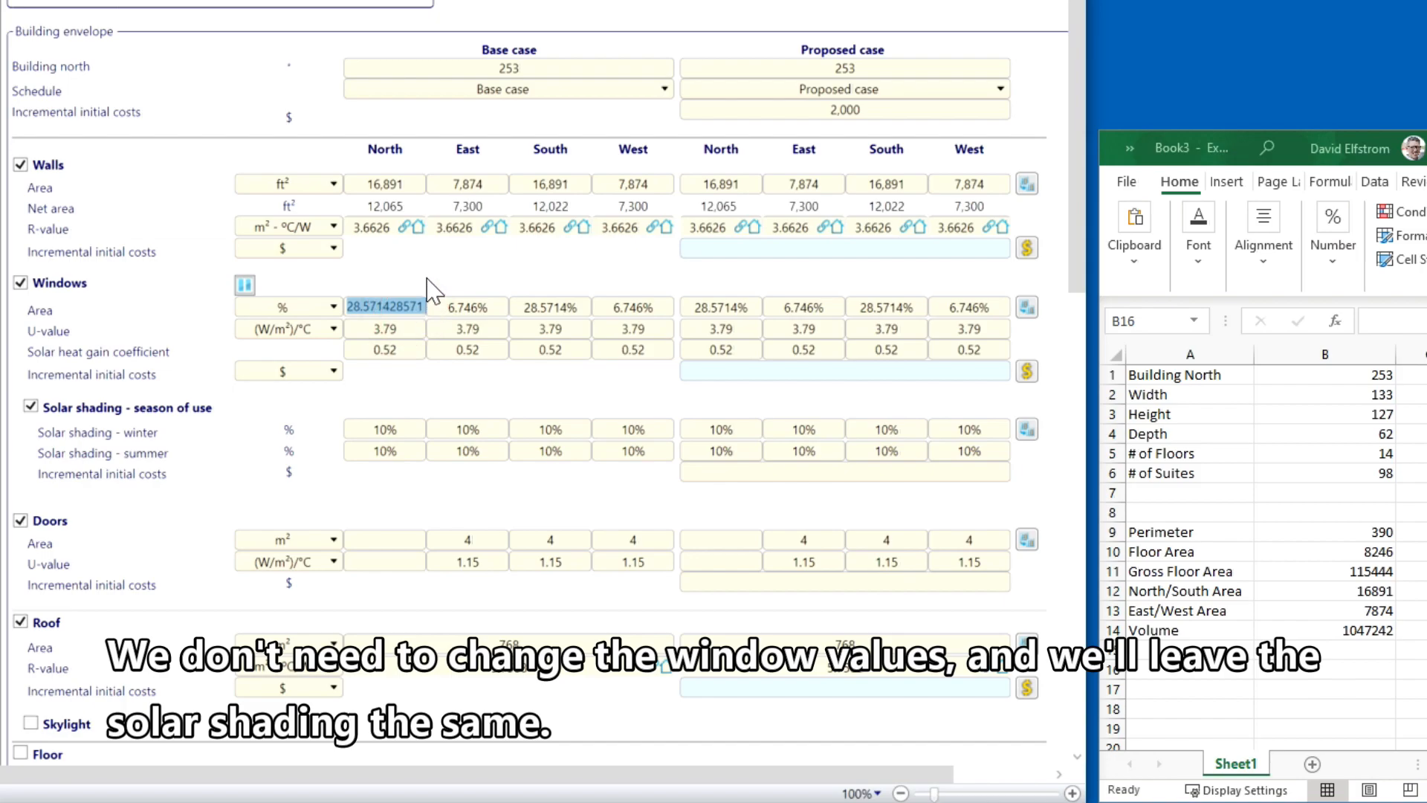
pyautogui.click(428, 277)
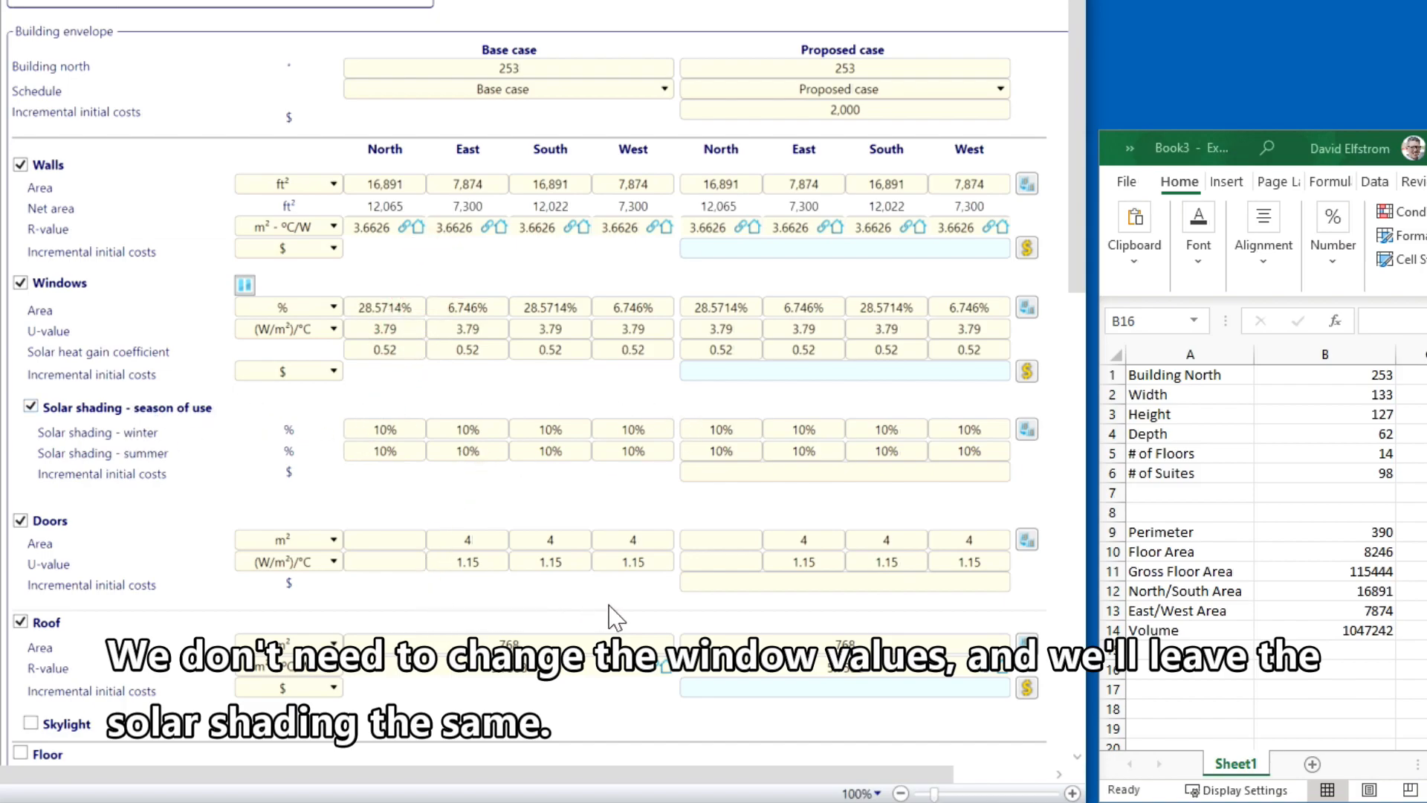
# Change the roof area unit to ft², set the base case roof area to 8,246, and copy it to the proposed case.
pyautogui.click(332, 645)
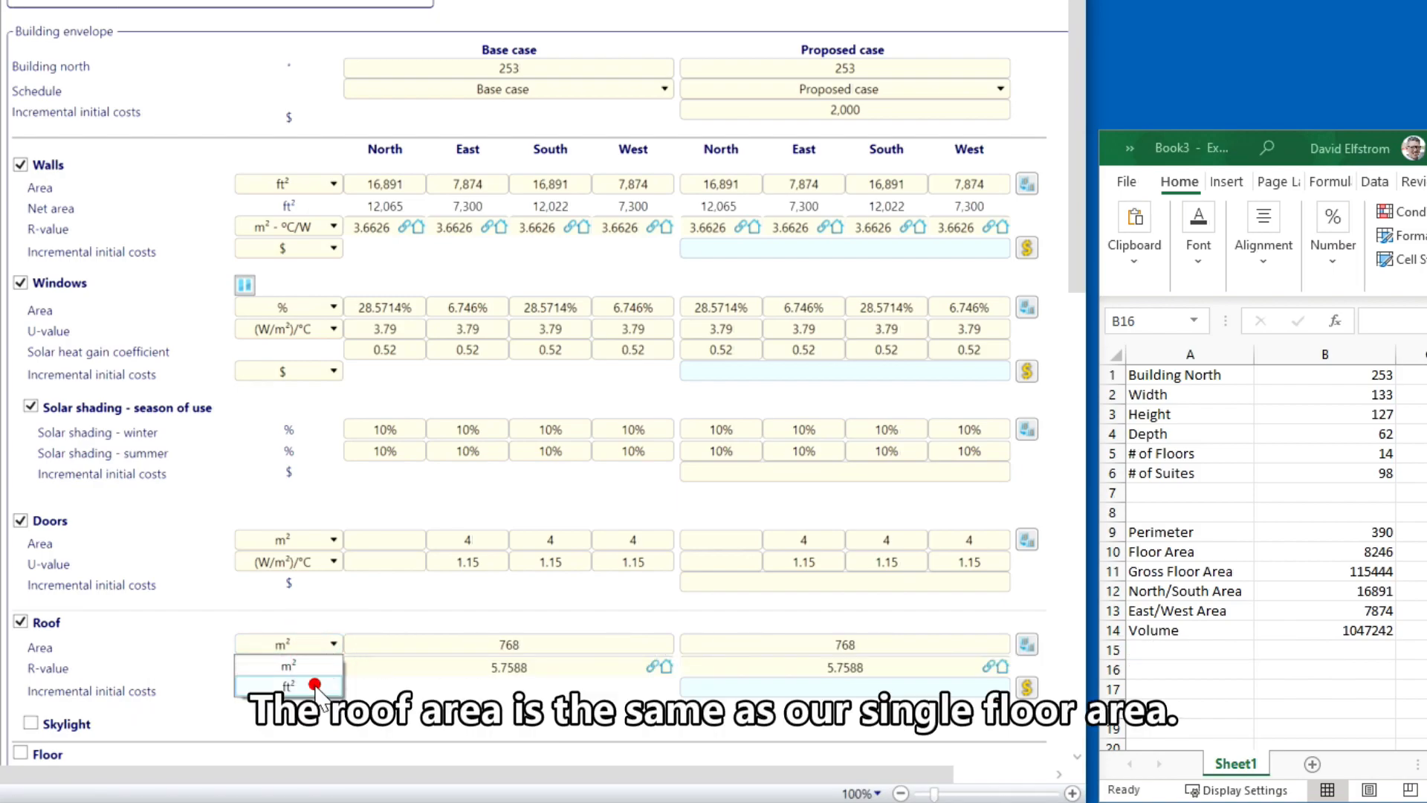
pyautogui.click(304, 676)
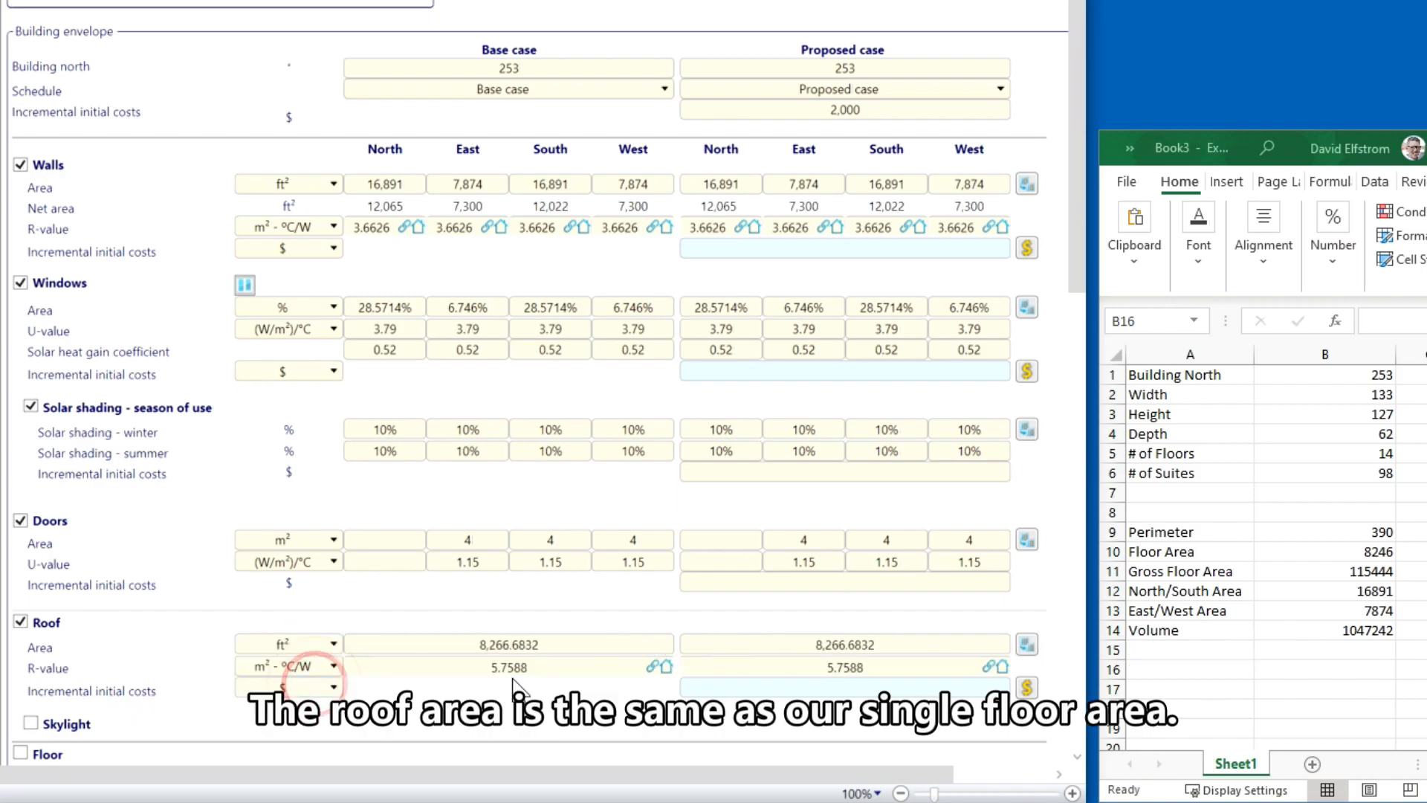
pyautogui.click(559, 645)
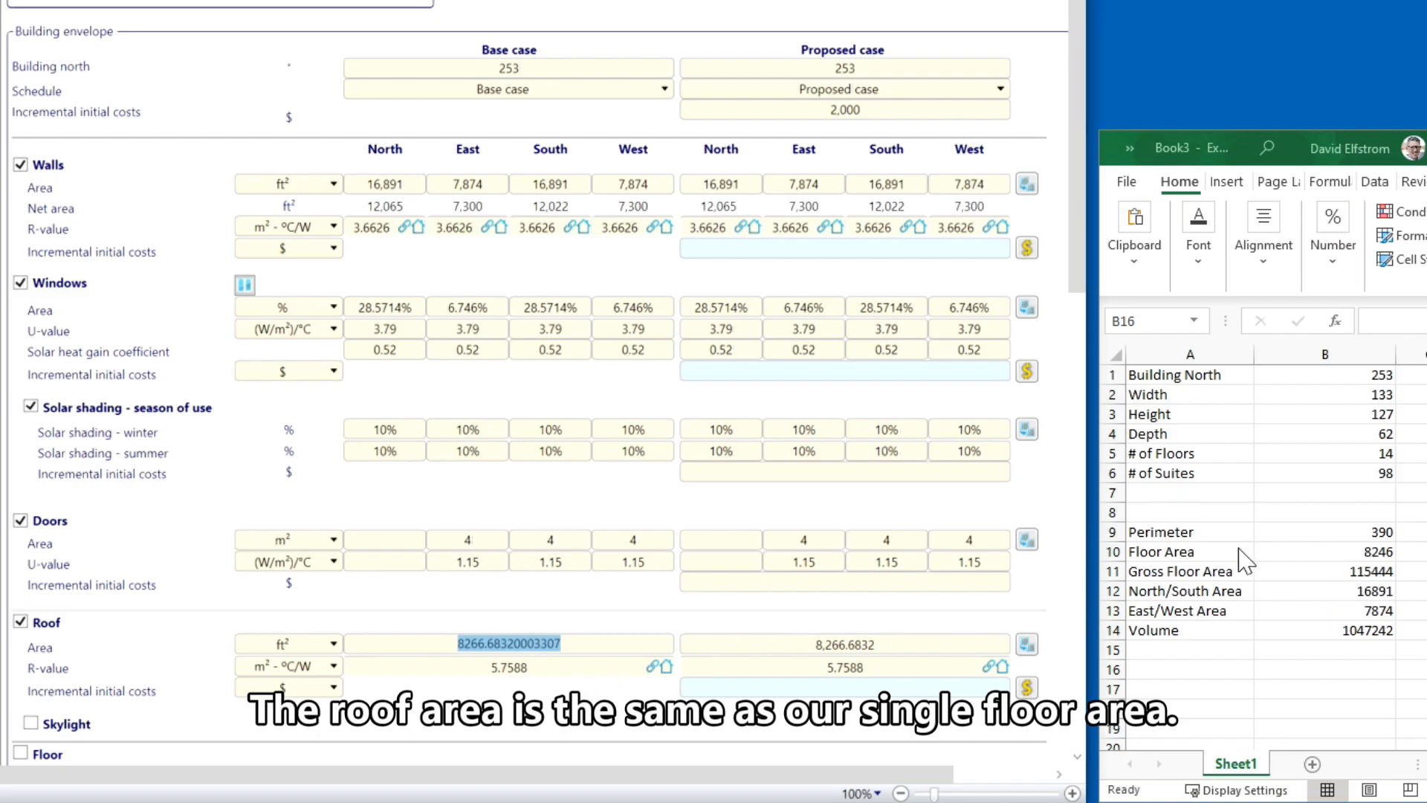
pyautogui.write('8246')
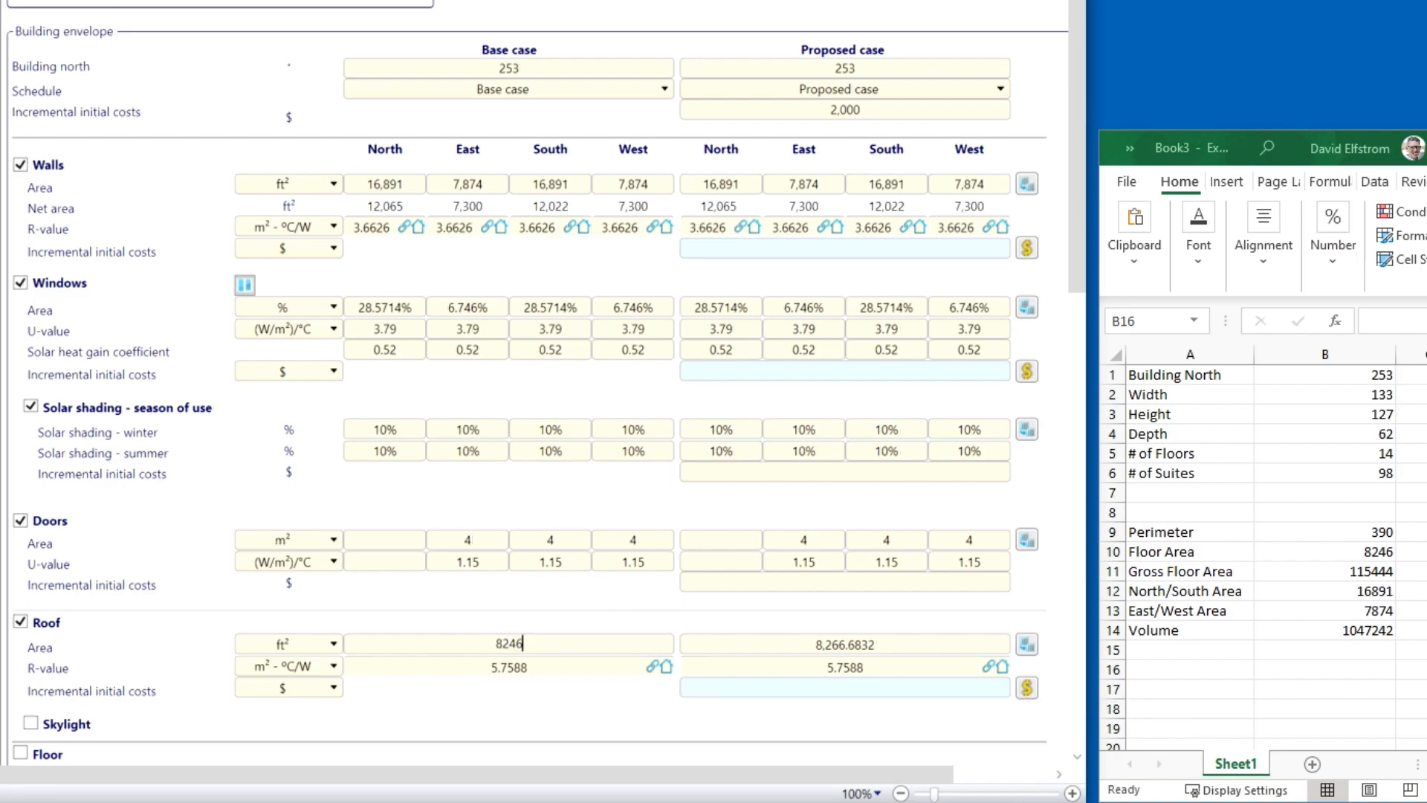
pyautogui.click(1028, 645)
pyautogui.click(549, 715)
pyautogui.scroll(-3, 554, 720)
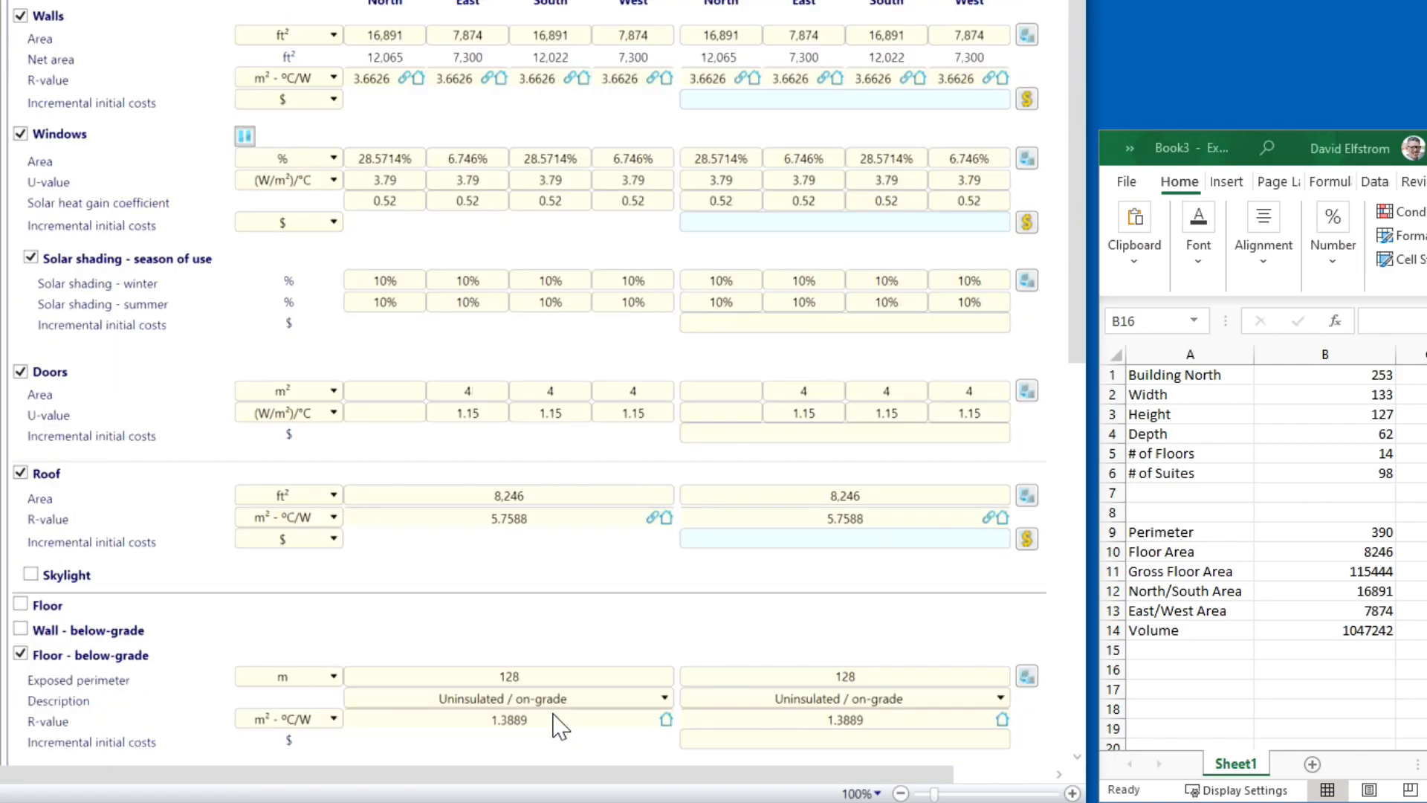
# Change the below-grade floor's exposed perimeter unit to ft and set the base case perimeter to 390.
pyautogui.scroll(-2, 561, 725)
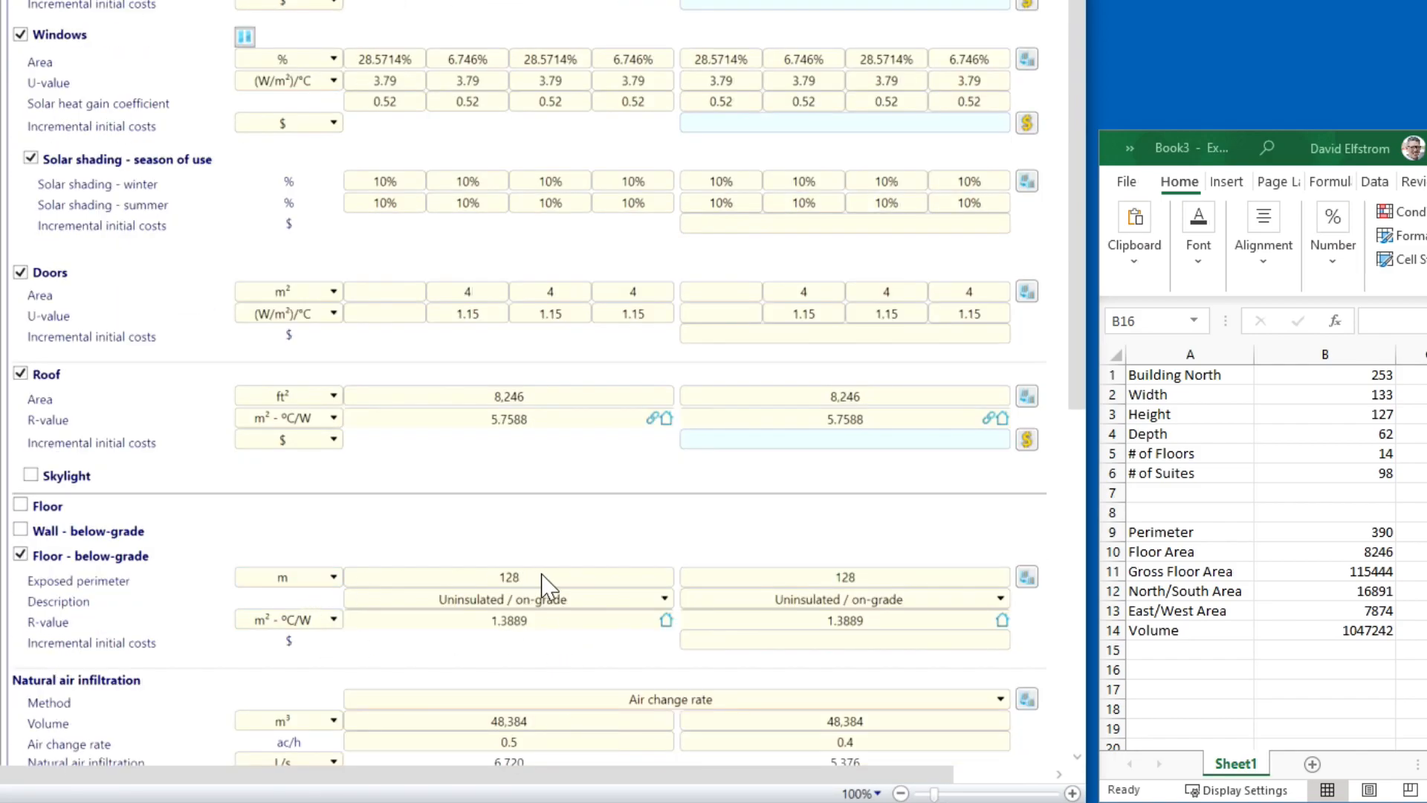
pyautogui.click(272, 577)
pyautogui.click(296, 621)
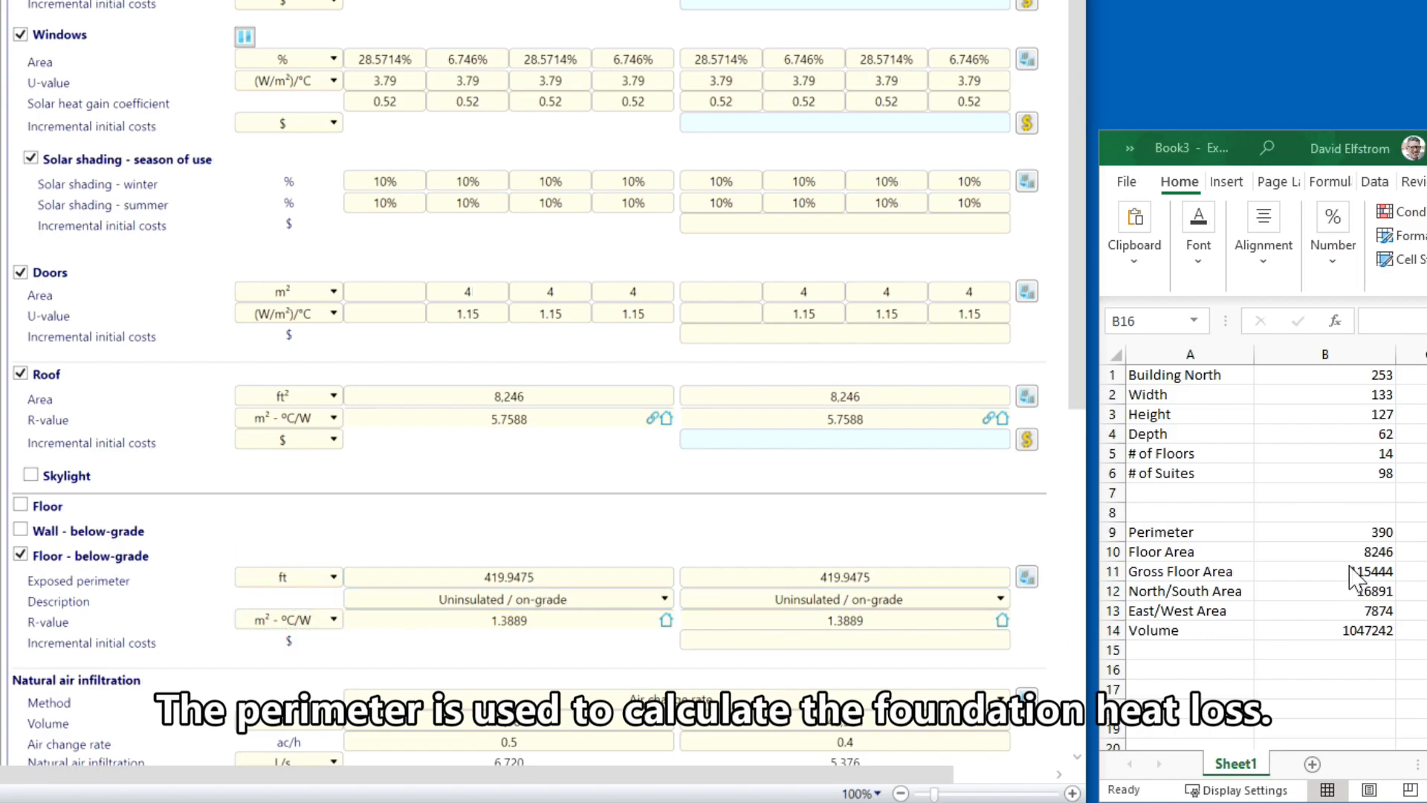
pyautogui.click(598, 576)
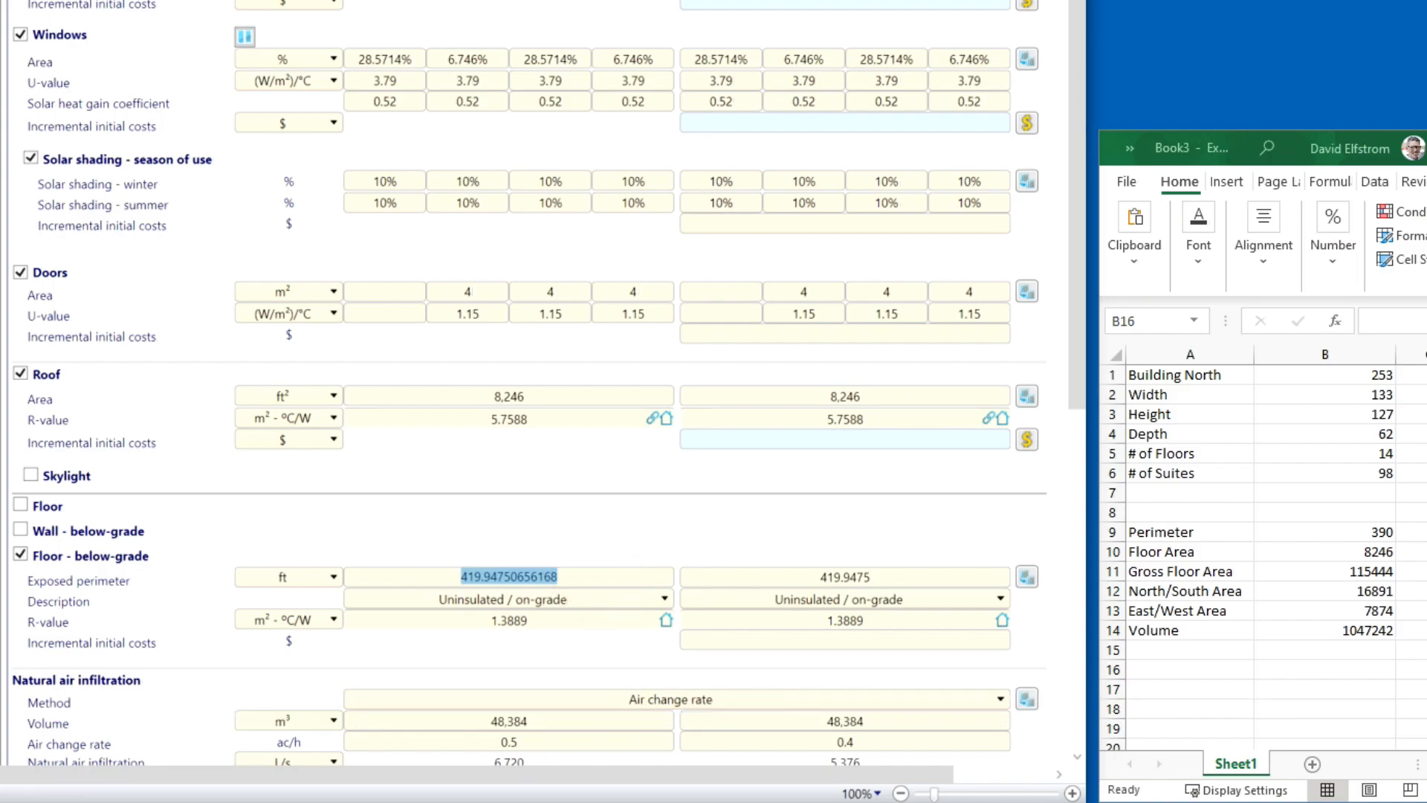
pyautogui.write('390')
pyautogui.click(589, 500)
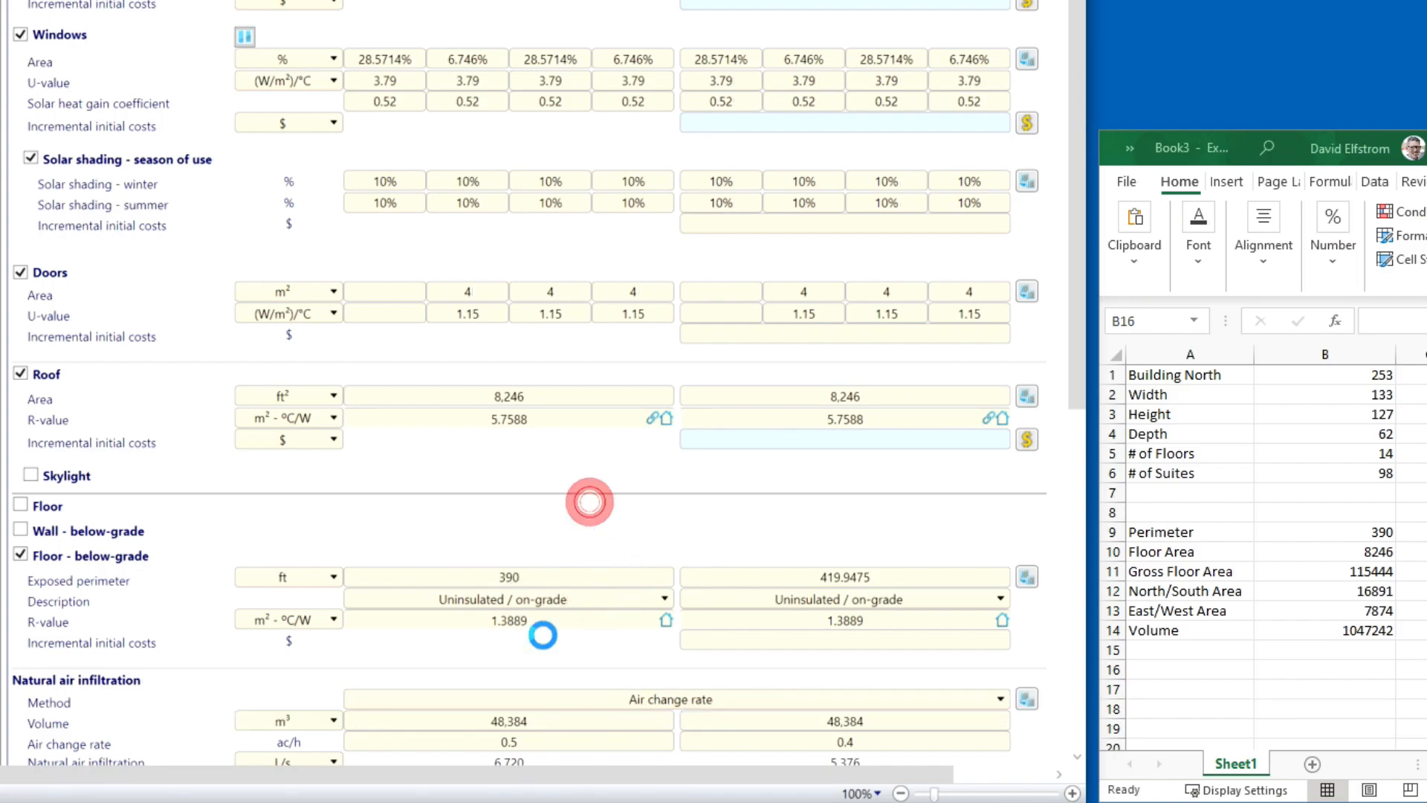
# Change the natural air infiltration volume unit to ft³, set the base case to the spreadsheet's 1,047,242, and copy the infiltration values to the proposed case.
pyautogui.scroll(-2, 540, 669)
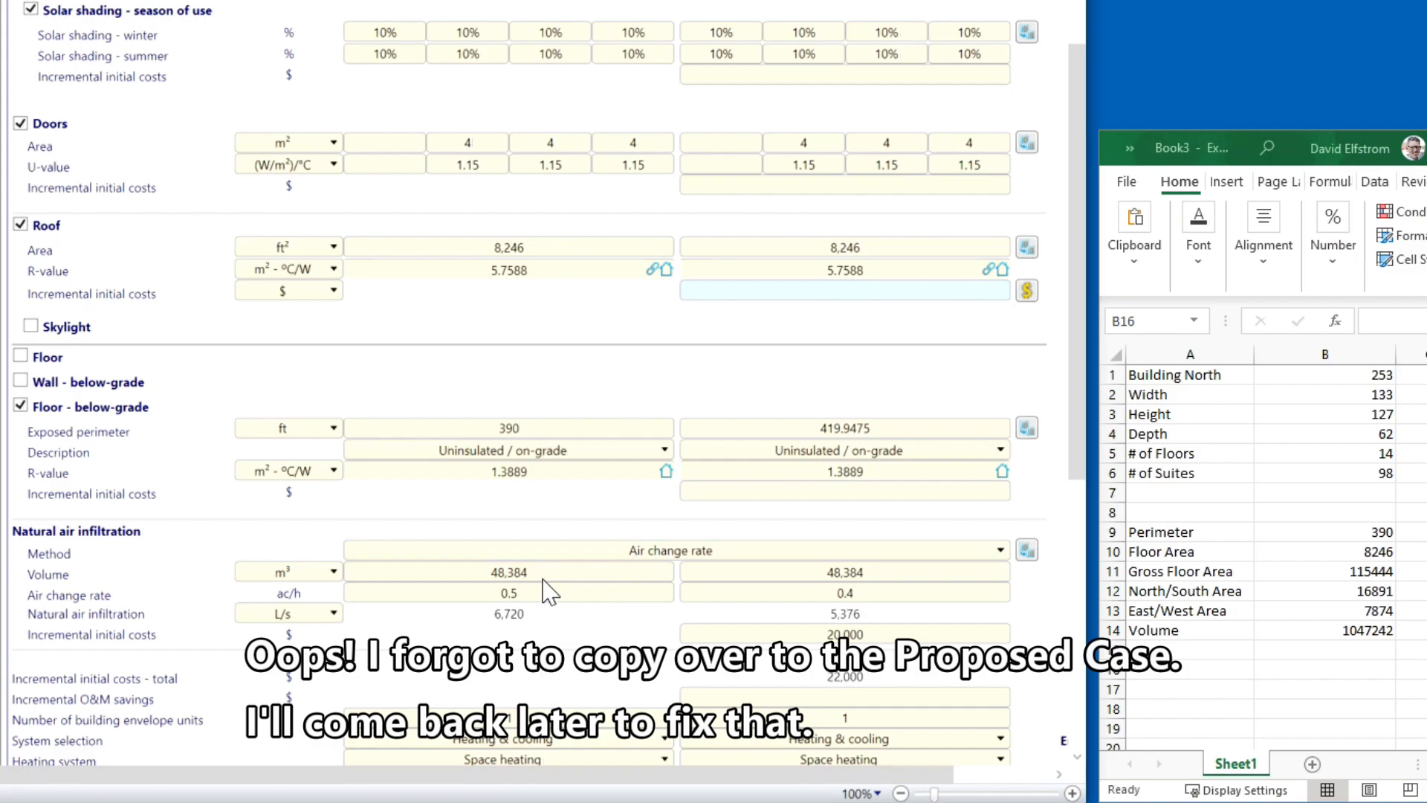
pyautogui.click(286, 571)
pyautogui.click(287, 612)
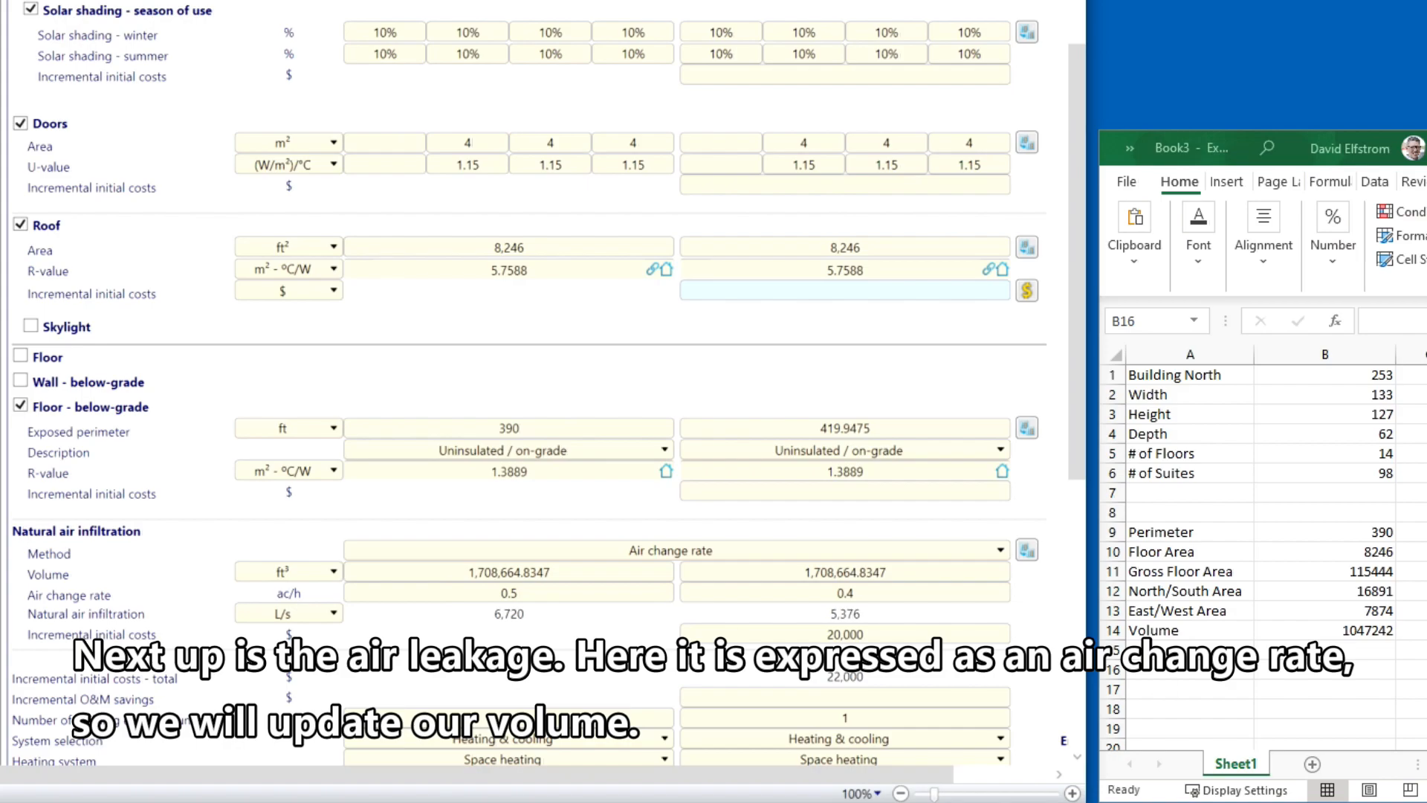
pyautogui.click(1334, 630)
pyautogui.hotkey('ctrl', 'c')
pyautogui.click(577, 569)
pyautogui.hotkey('ctrl', 'v')
pyautogui.click(1046, 600)
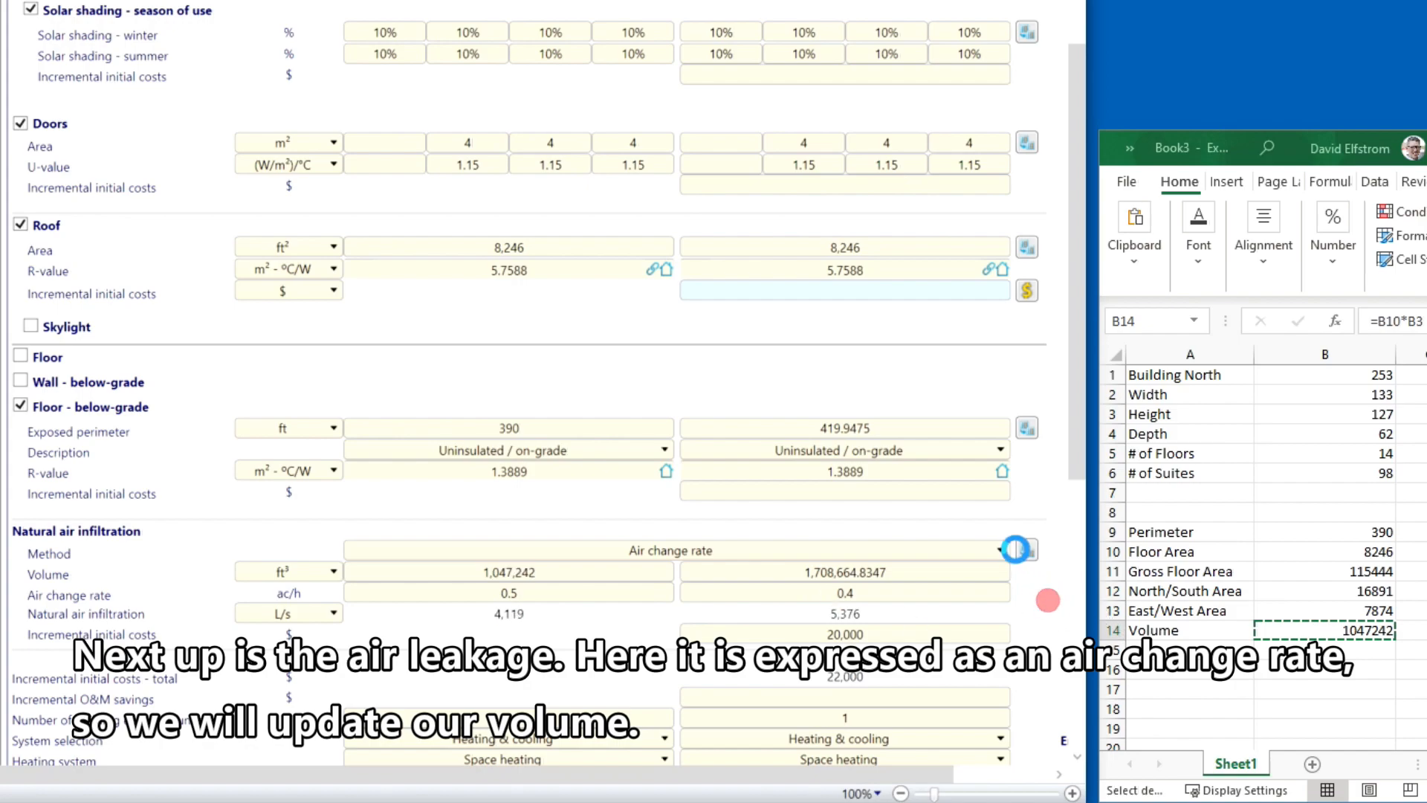
pyautogui.click(1031, 553)
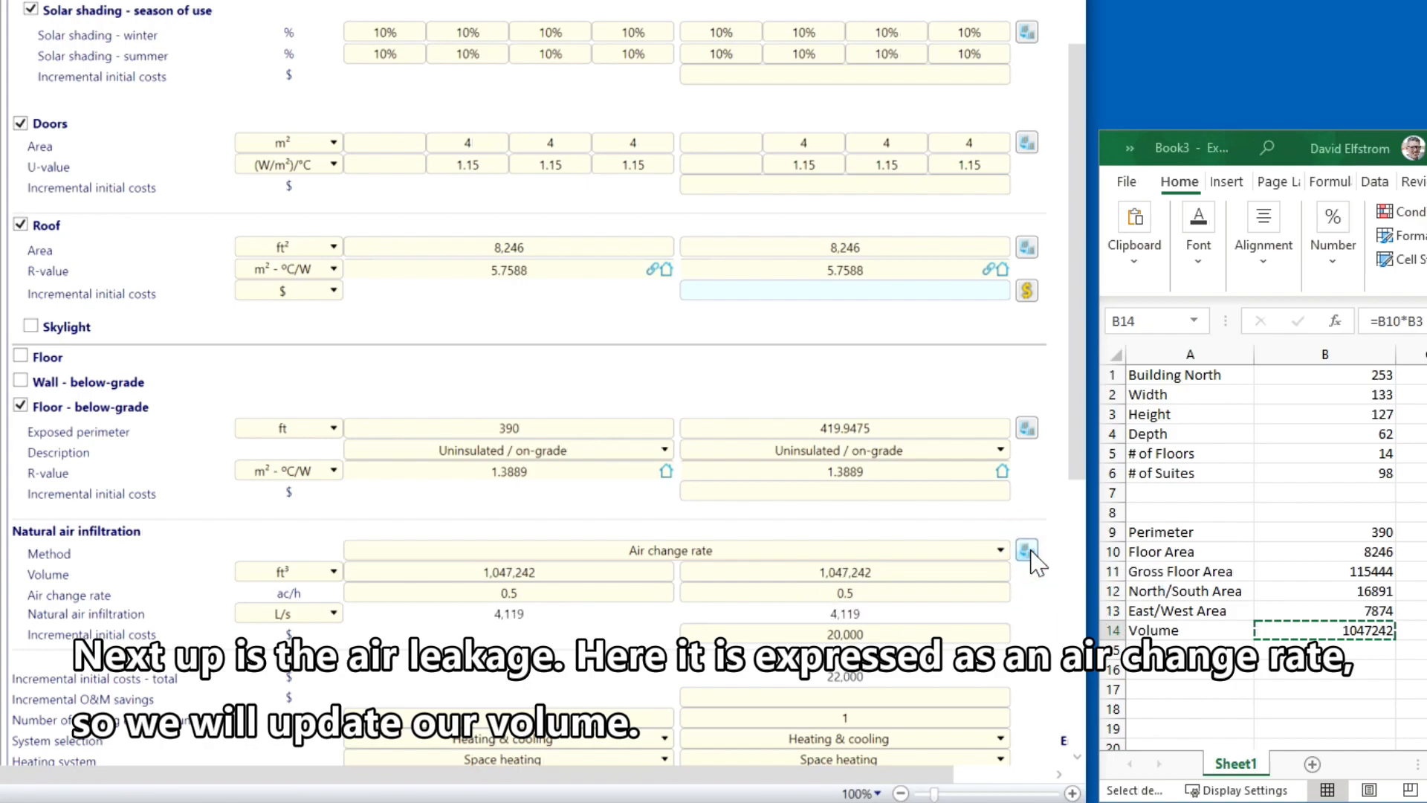
# Copy the below-grade floor's 390 ft base case exposed perimeter to the proposed case.
pyautogui.scroll(5, 542, 700)
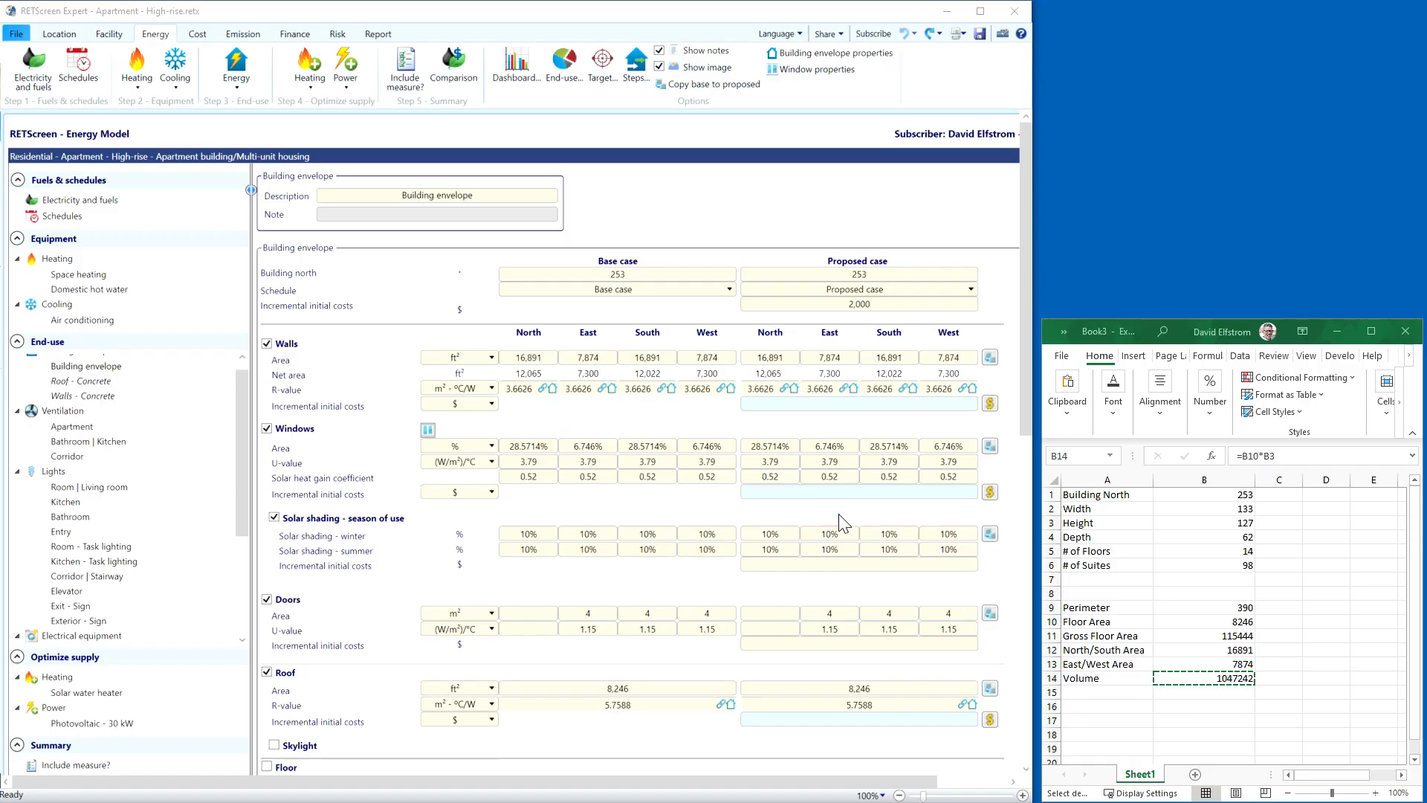
pyautogui.moveTo(1026, 418); pyautogui.dragTo(1027, 649)
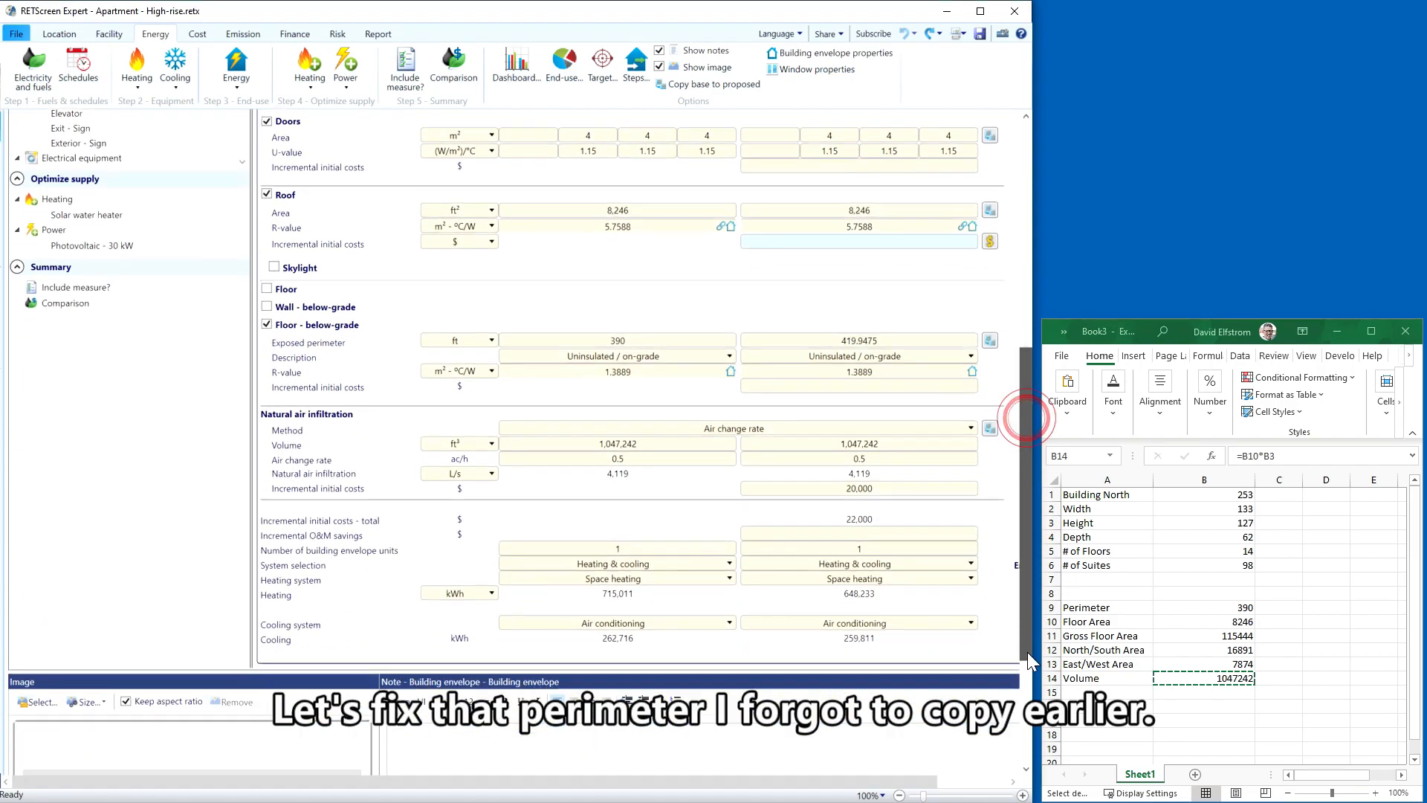
pyautogui.click(992, 302)
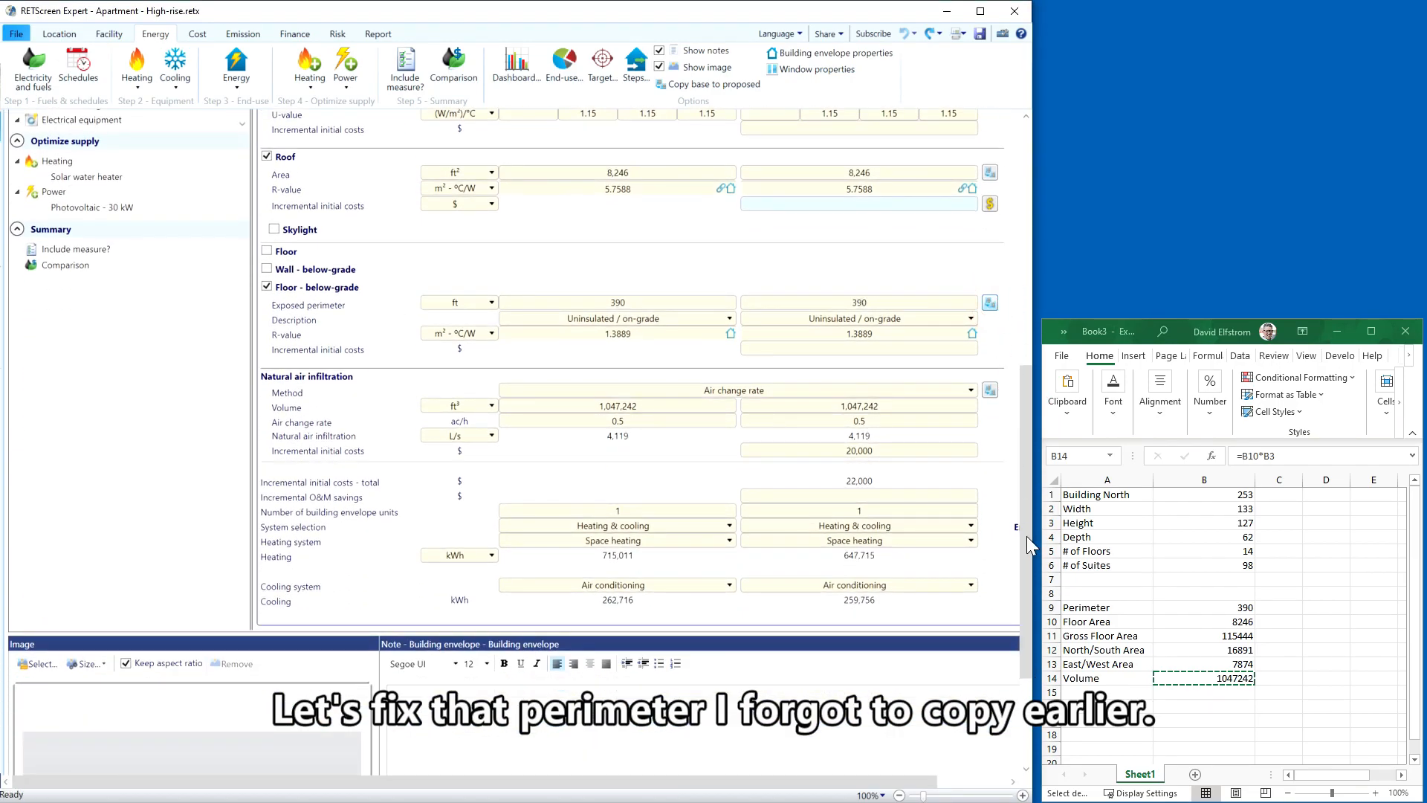
pyautogui.moveTo(1032, 641); pyautogui.dragTo(1030, 292)
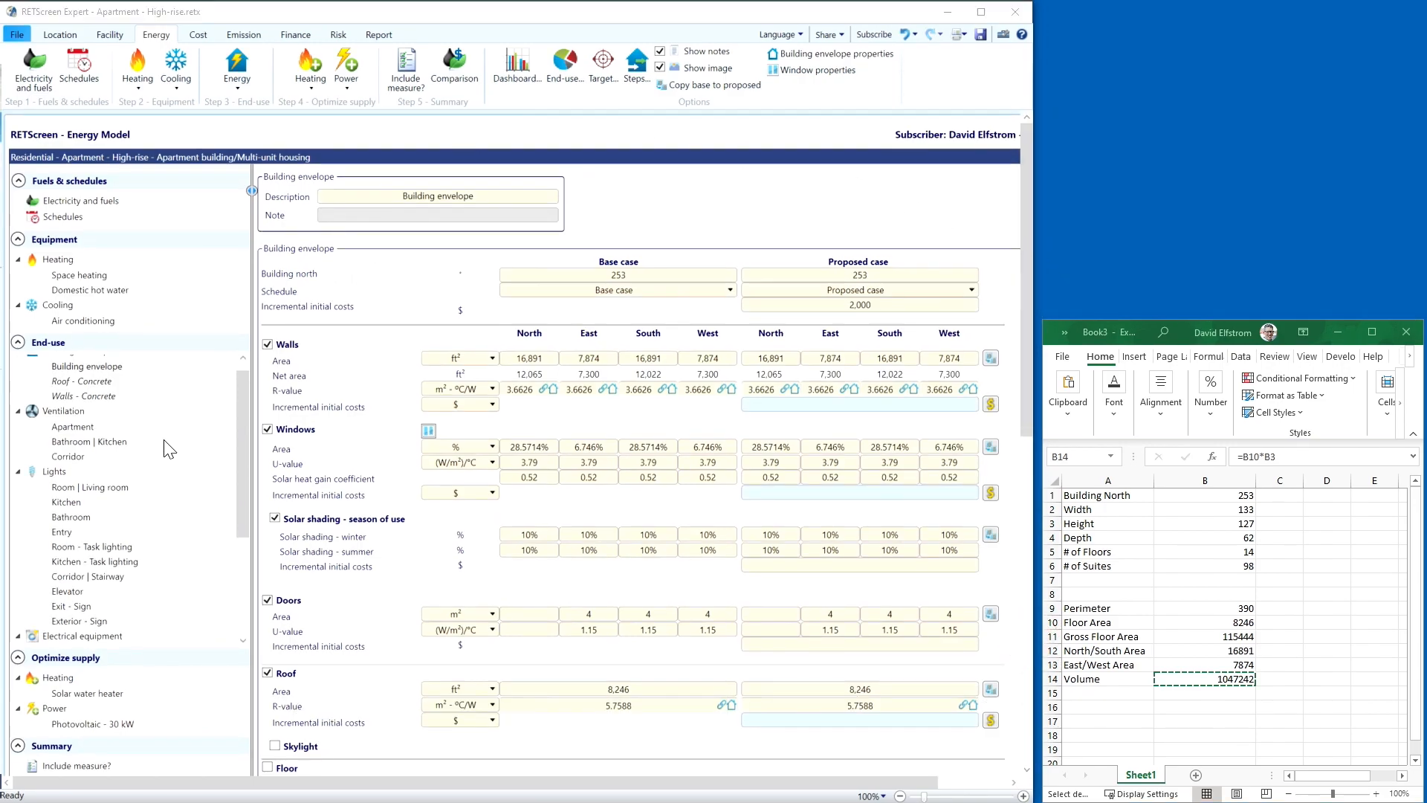
# Open the Domestic hot water end-use and set its number of apartment units to 98.
pyautogui.moveTo(243, 446); pyautogui.dragTo(241, 554)
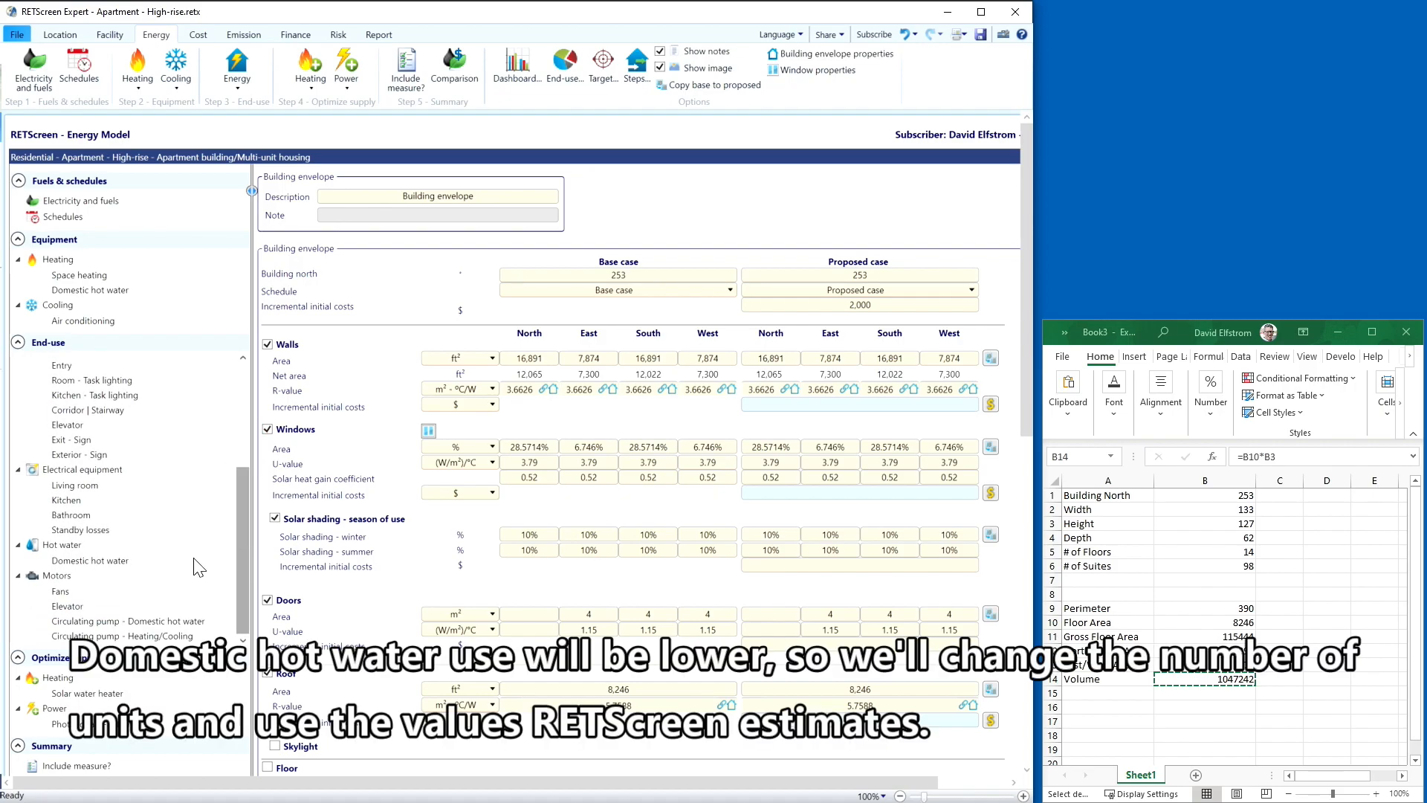
pyautogui.click(122, 560)
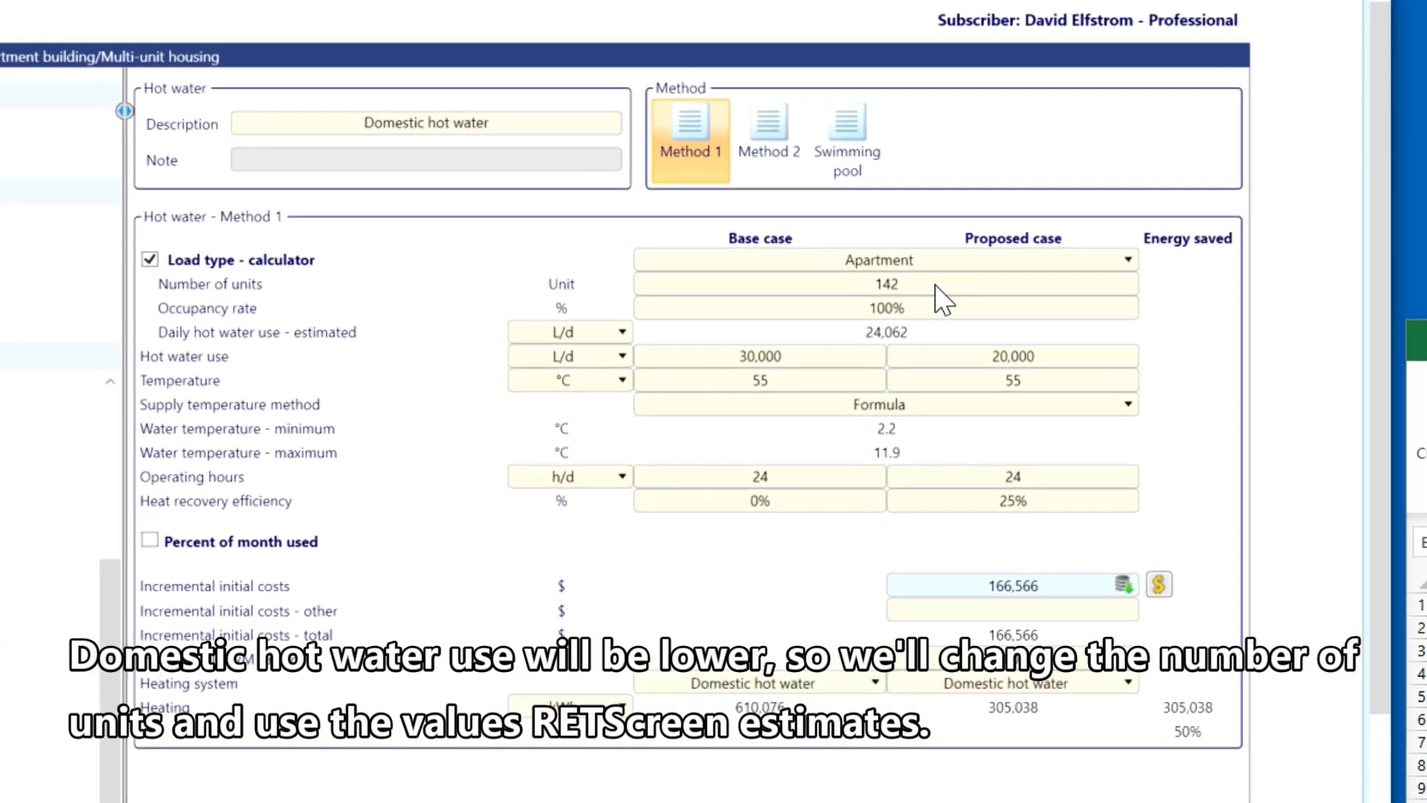
pyautogui.doubleClick(755, 295)
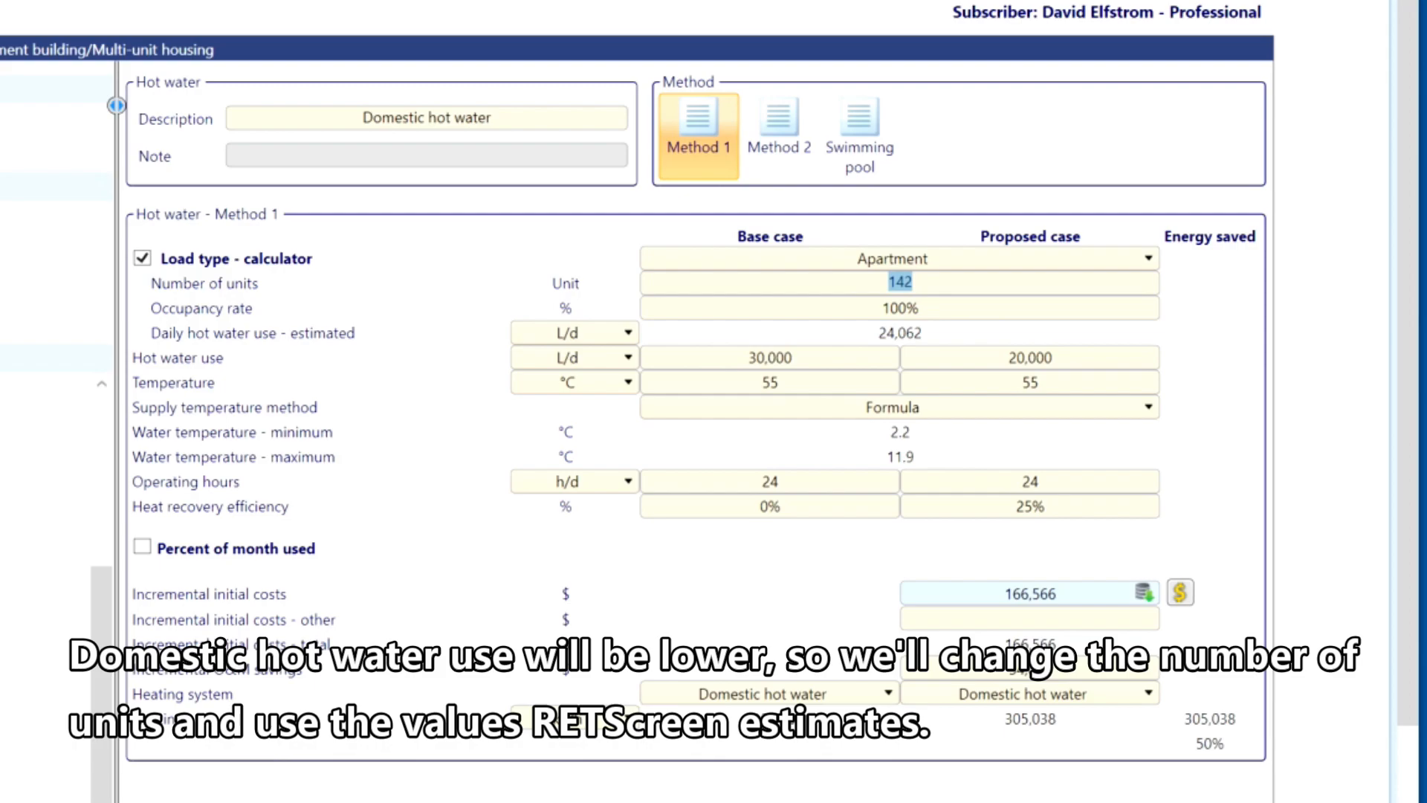
pyautogui.write('98')
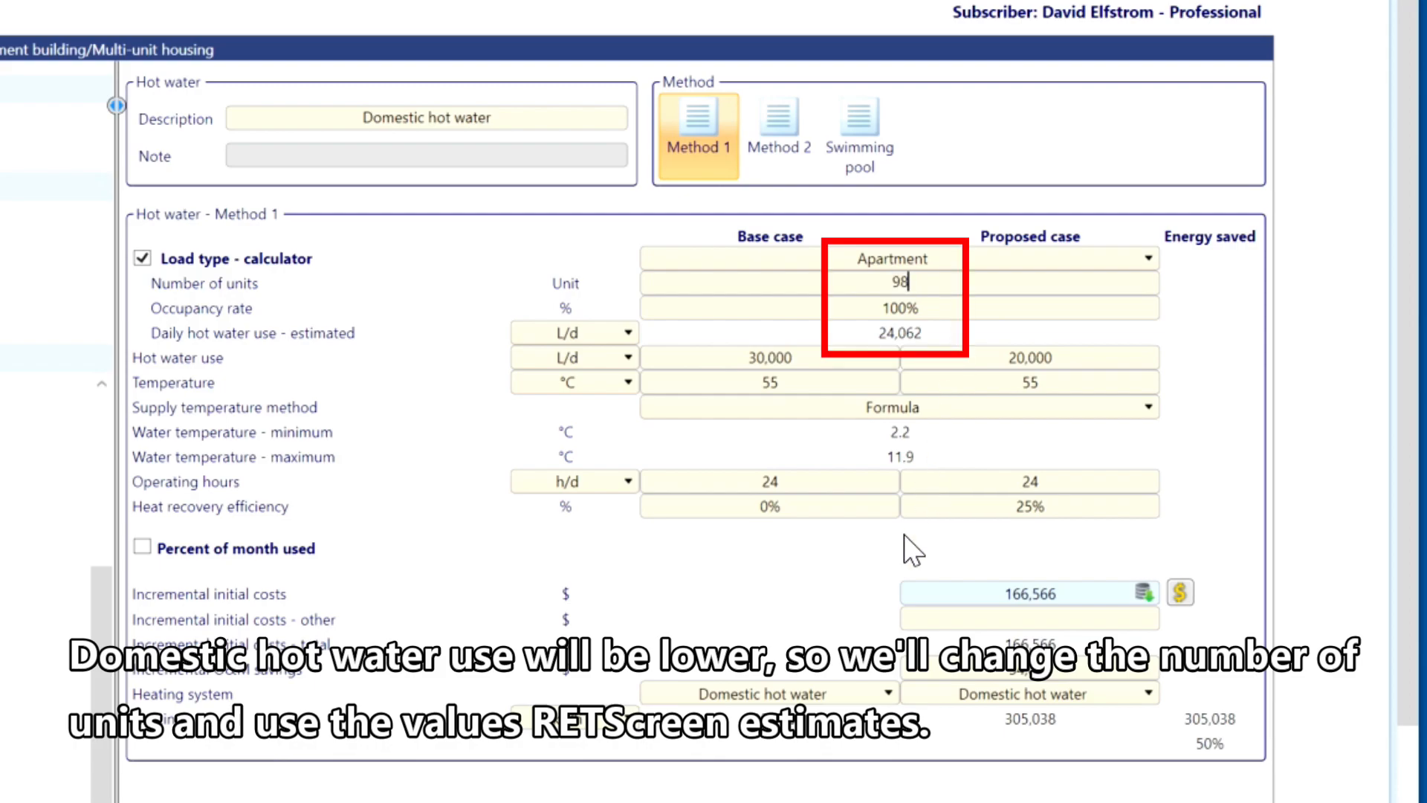
pyautogui.press('Return')
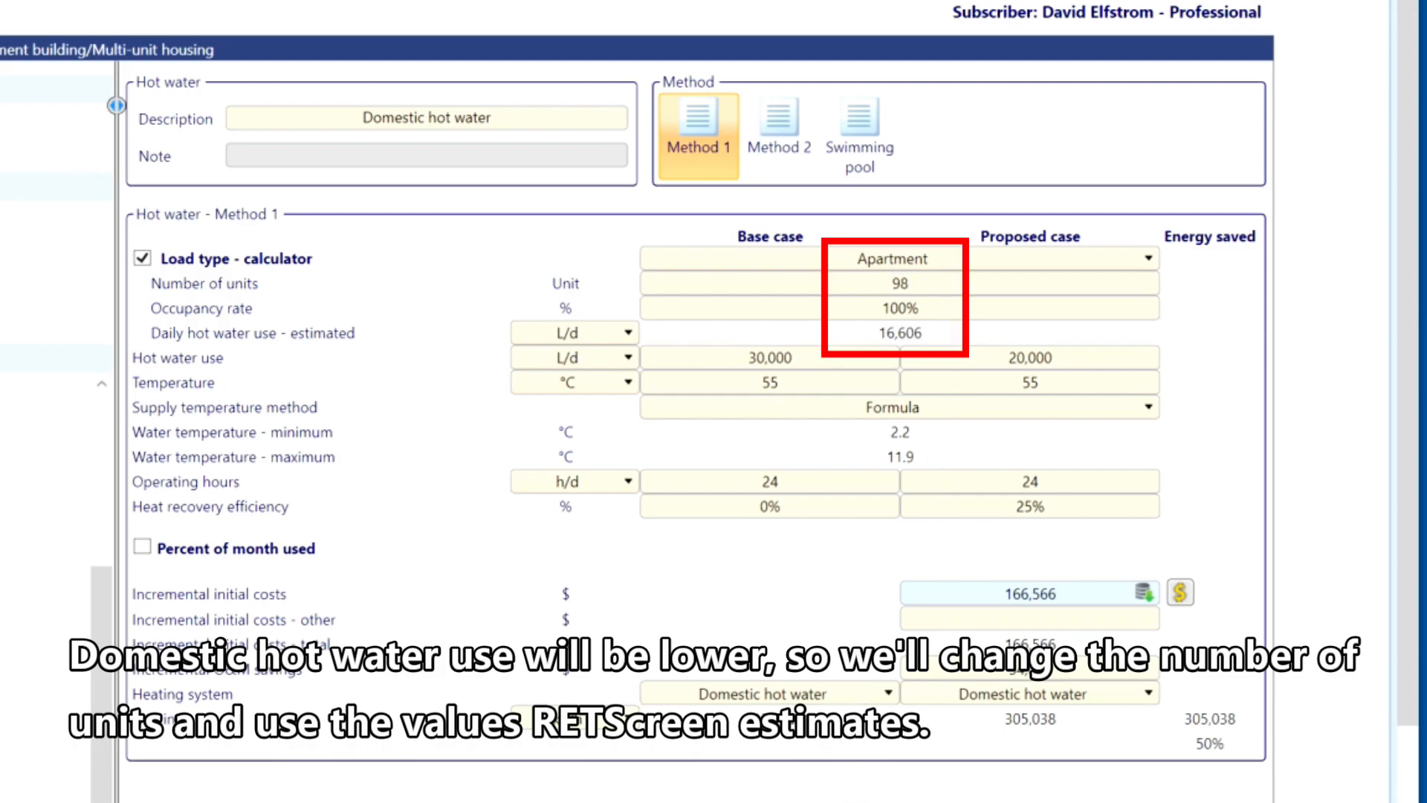
# Set the hot water use to 17,000 L/d for the base case and 15,000 L/d for the proposed case, and check the Comparison summary.
pyautogui.doubleClick(830, 354)
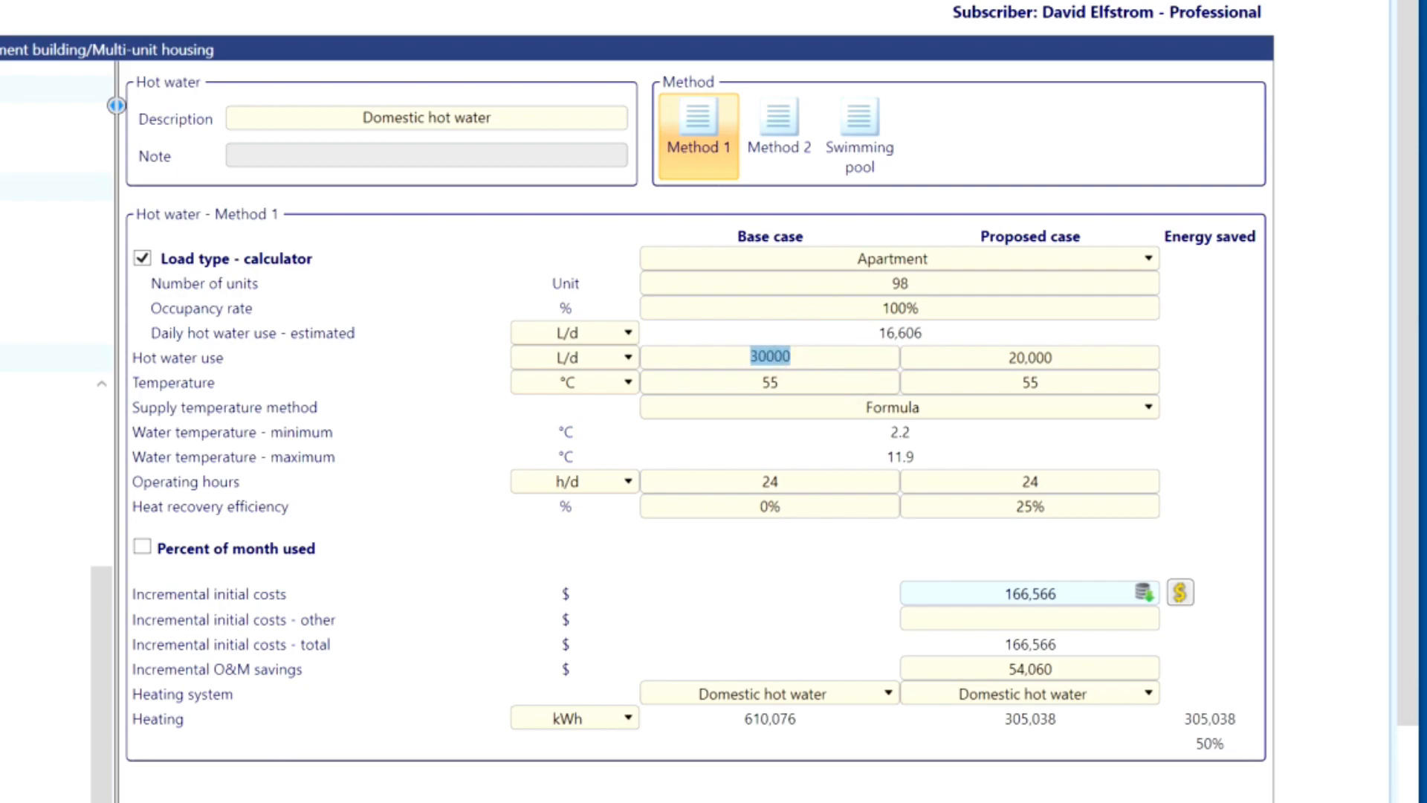
pyautogui.write('17,000')
pyautogui.doubleClick(1041, 357)
pyautogui.press('BackSpace')
pyautogui.write('15,00')
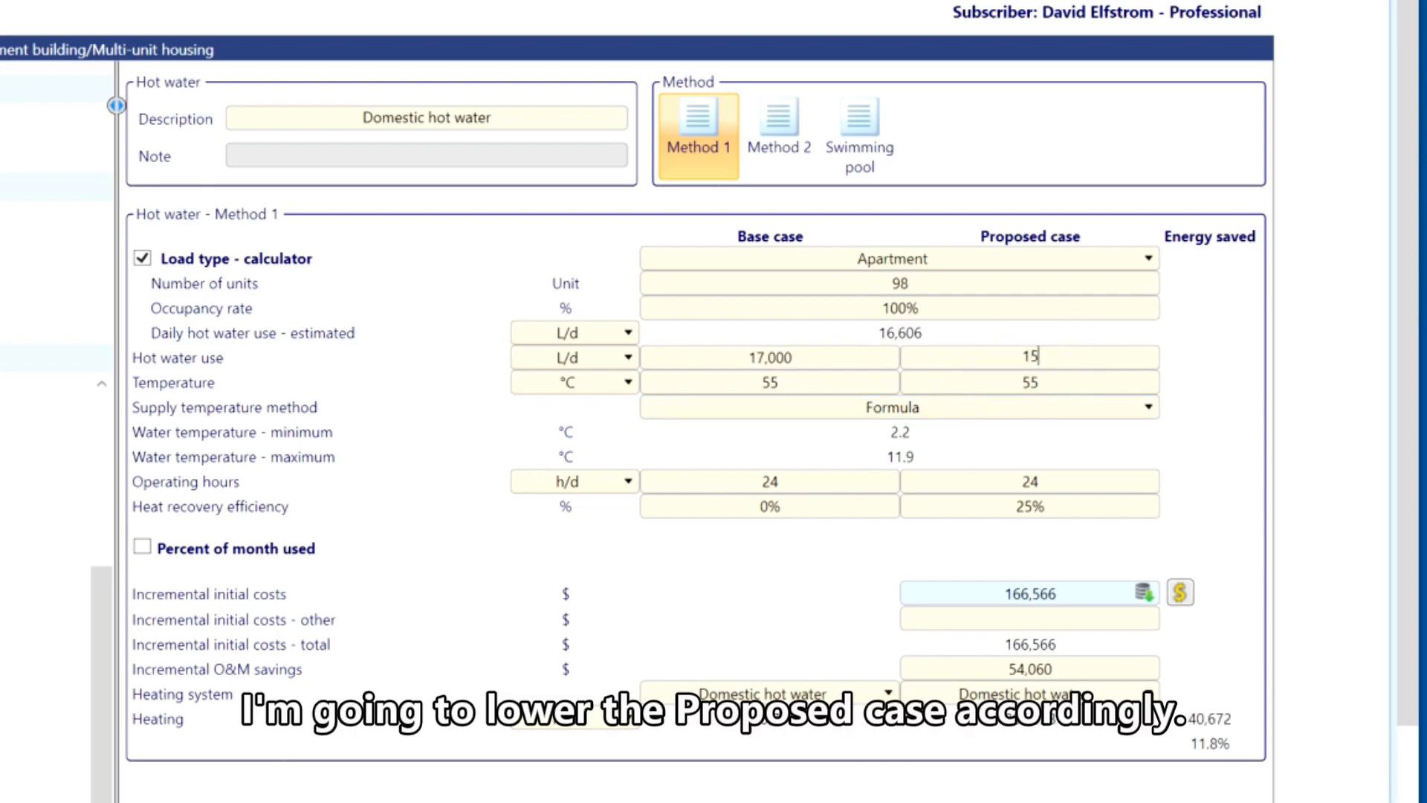
pyautogui.write('000')
pyautogui.press('Return')
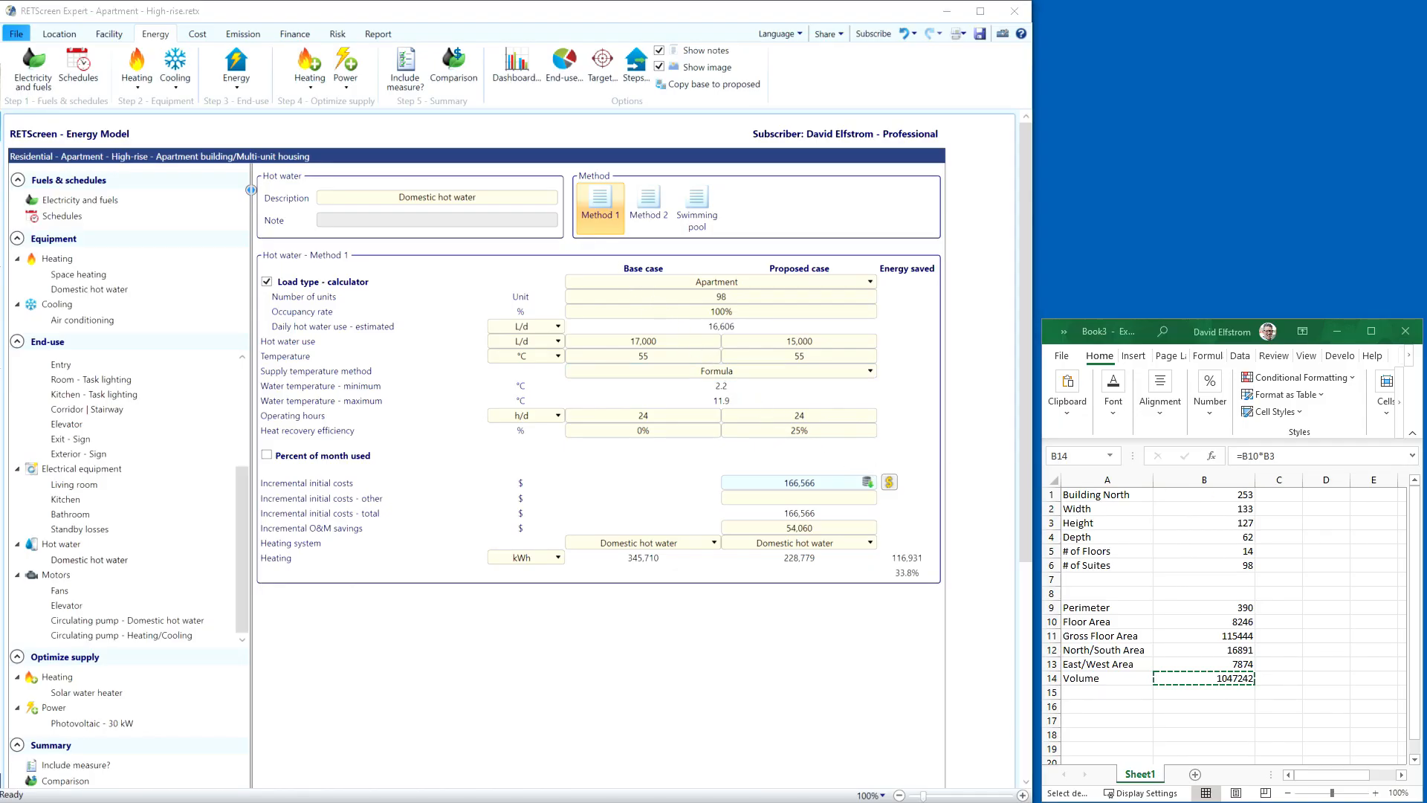
pyautogui.click(449, 71)
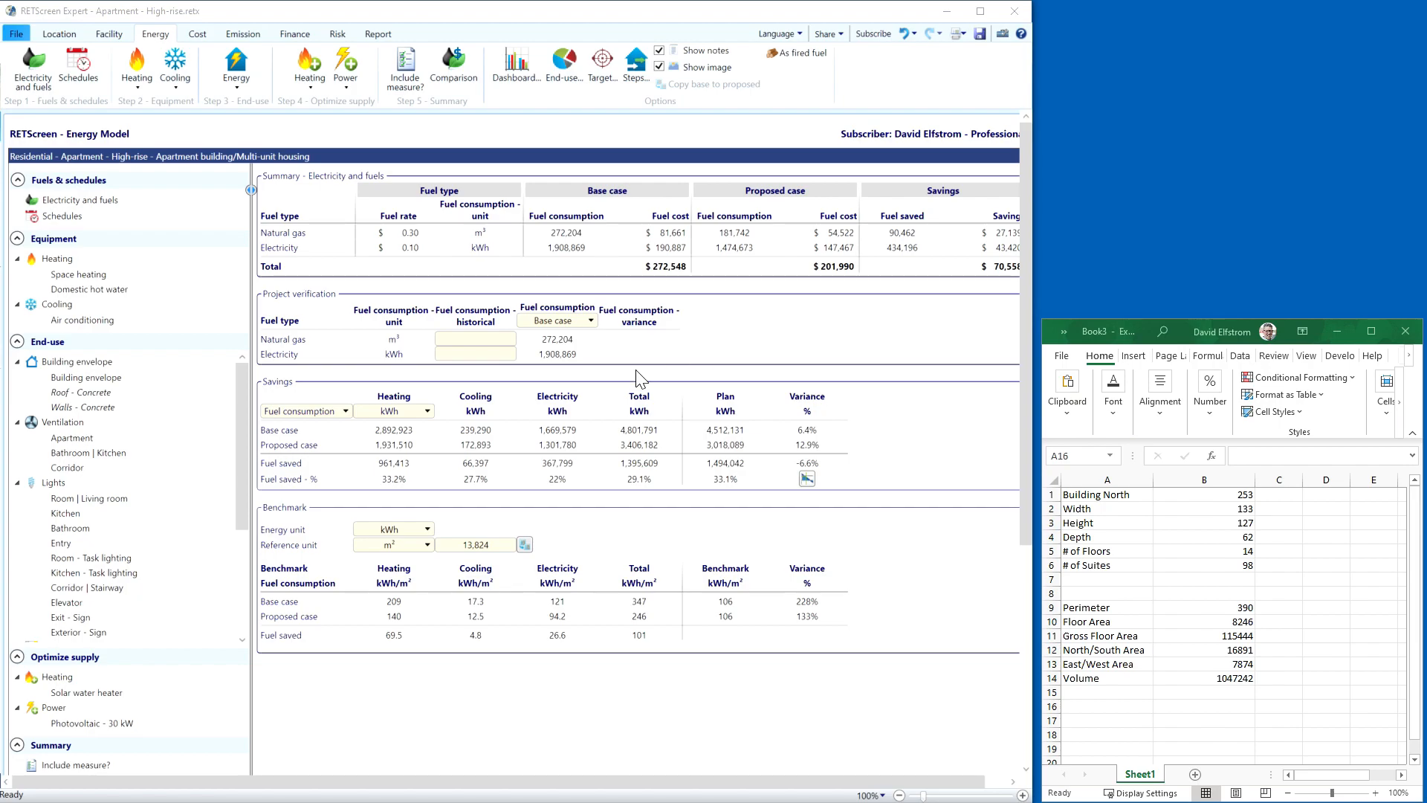
# Open the Apartment ventilation and calculate 80% of its flow in Excel cell A16 with =4260*.8.
pyautogui.click(93, 440)
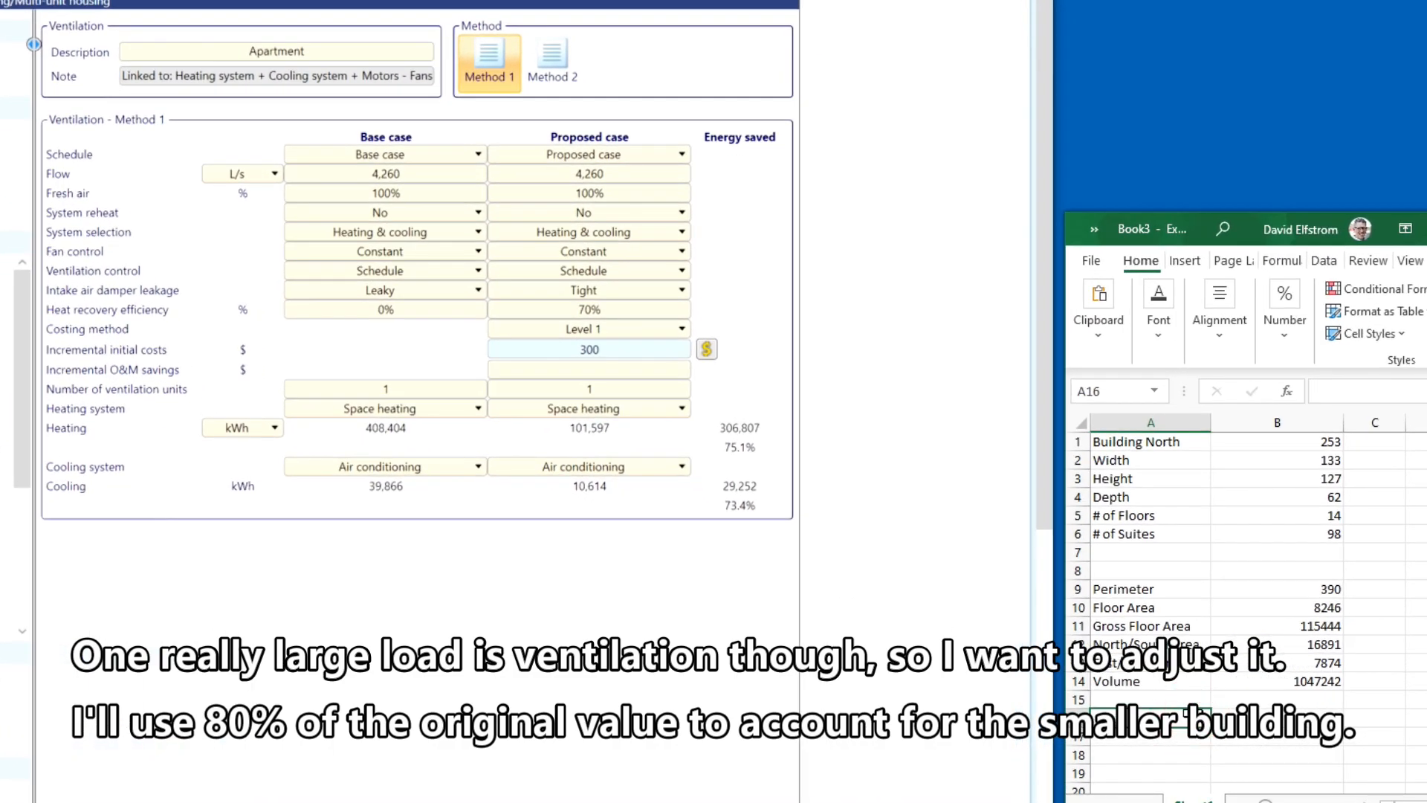
pyautogui.write('=')
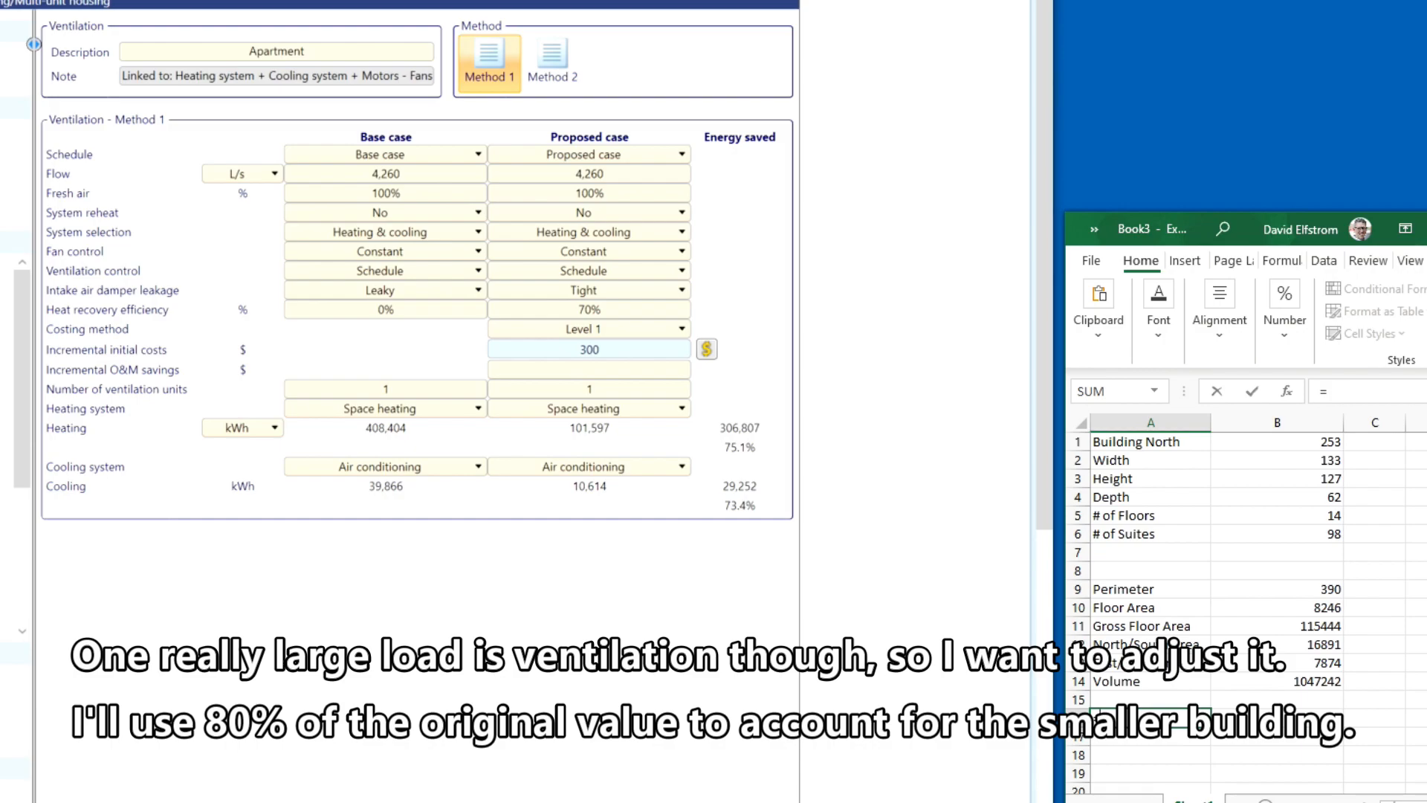
pyautogui.write('4260*.8')
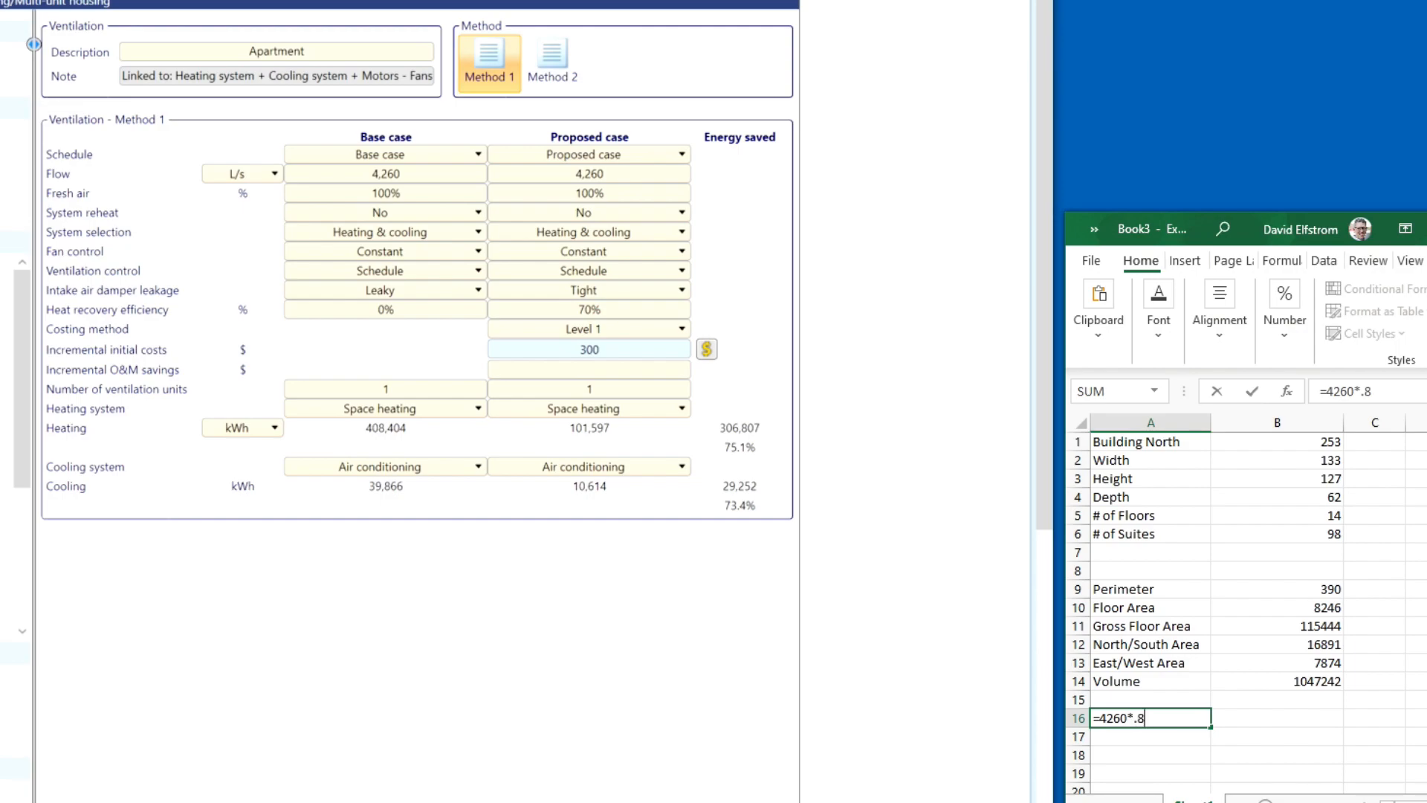
pyautogui.press('Return')
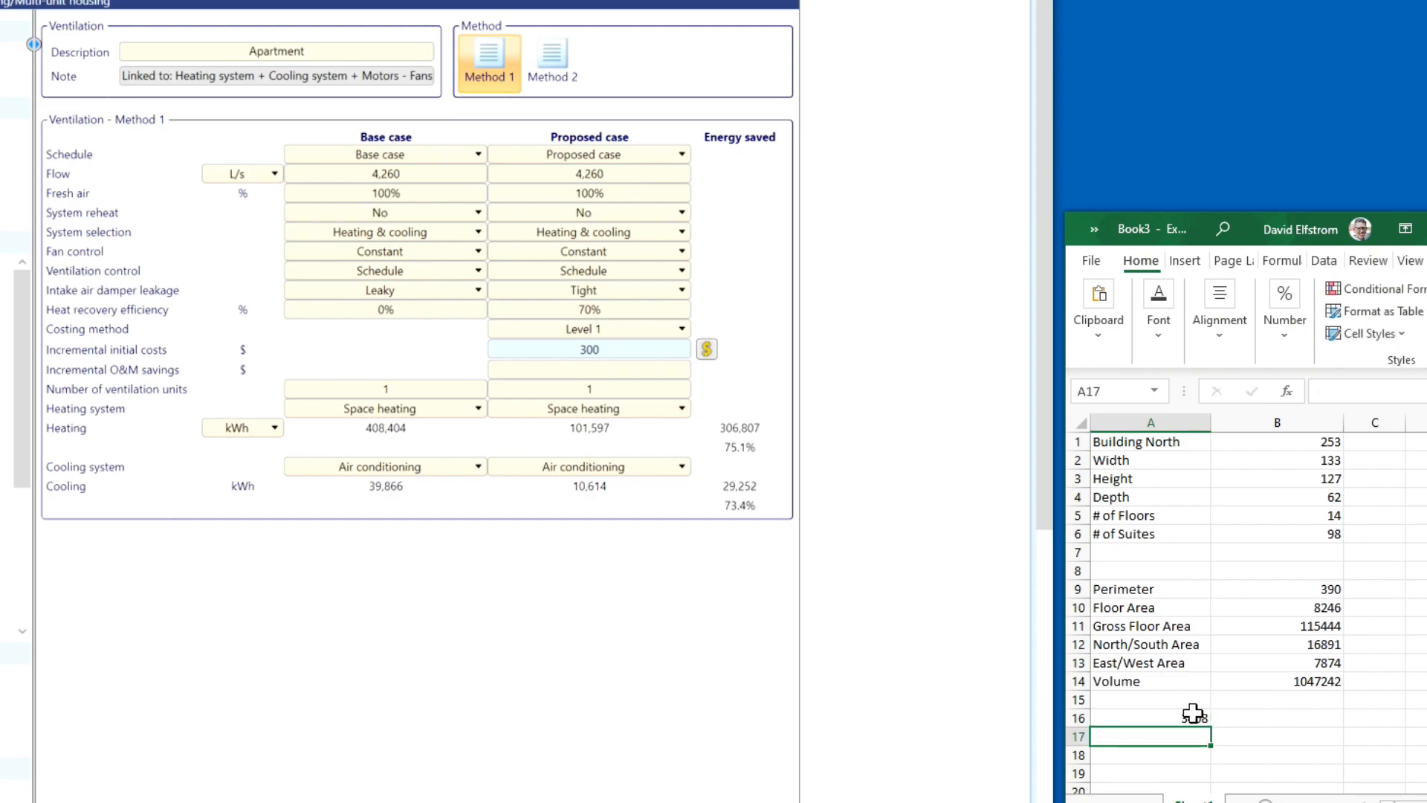
# Set the Apartment ventilation flow to 3,408 L/s for both the base case and the proposed case.
pyautogui.click(383, 165)
pyautogui.write('3')
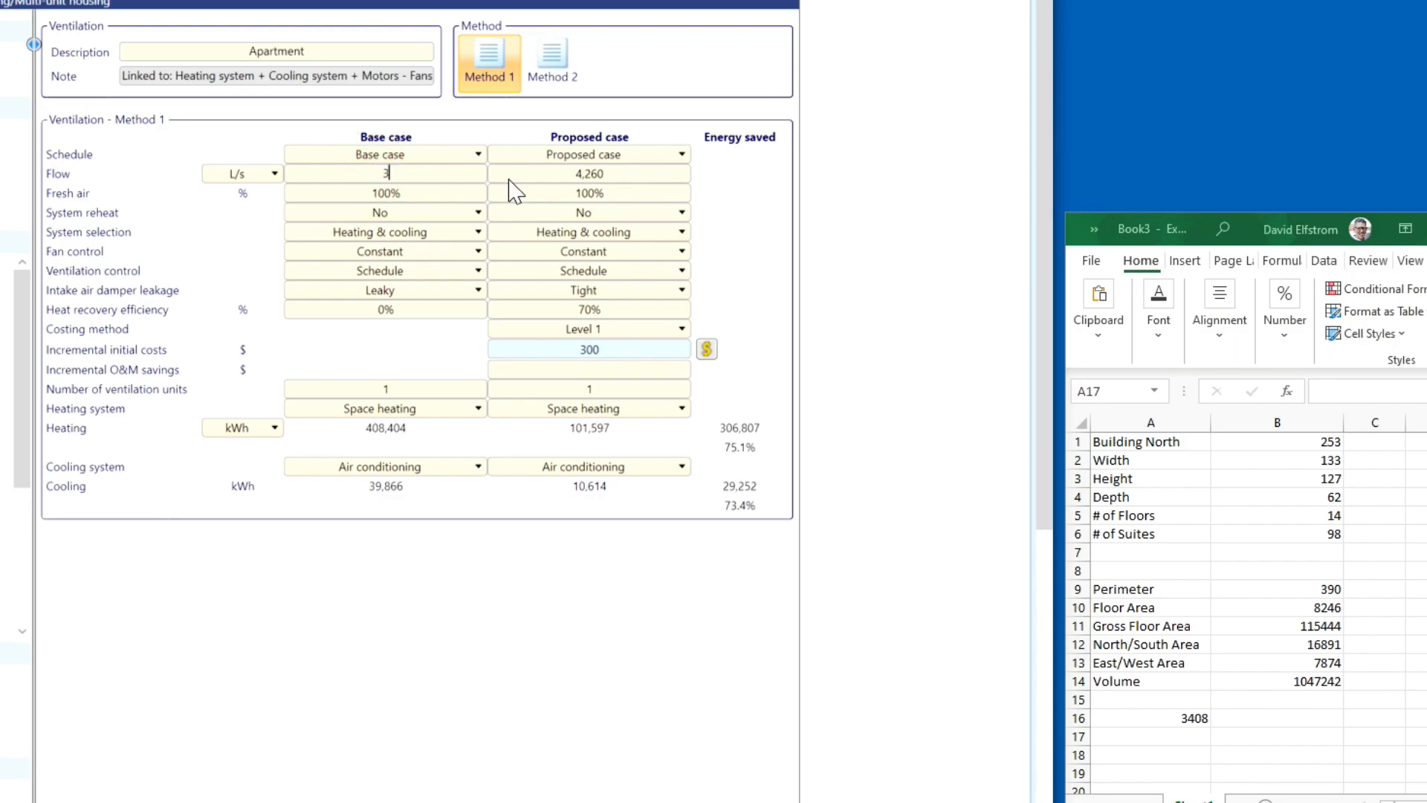
pyautogui.write('408')
pyautogui.click(581, 177)
pyautogui.write('3')
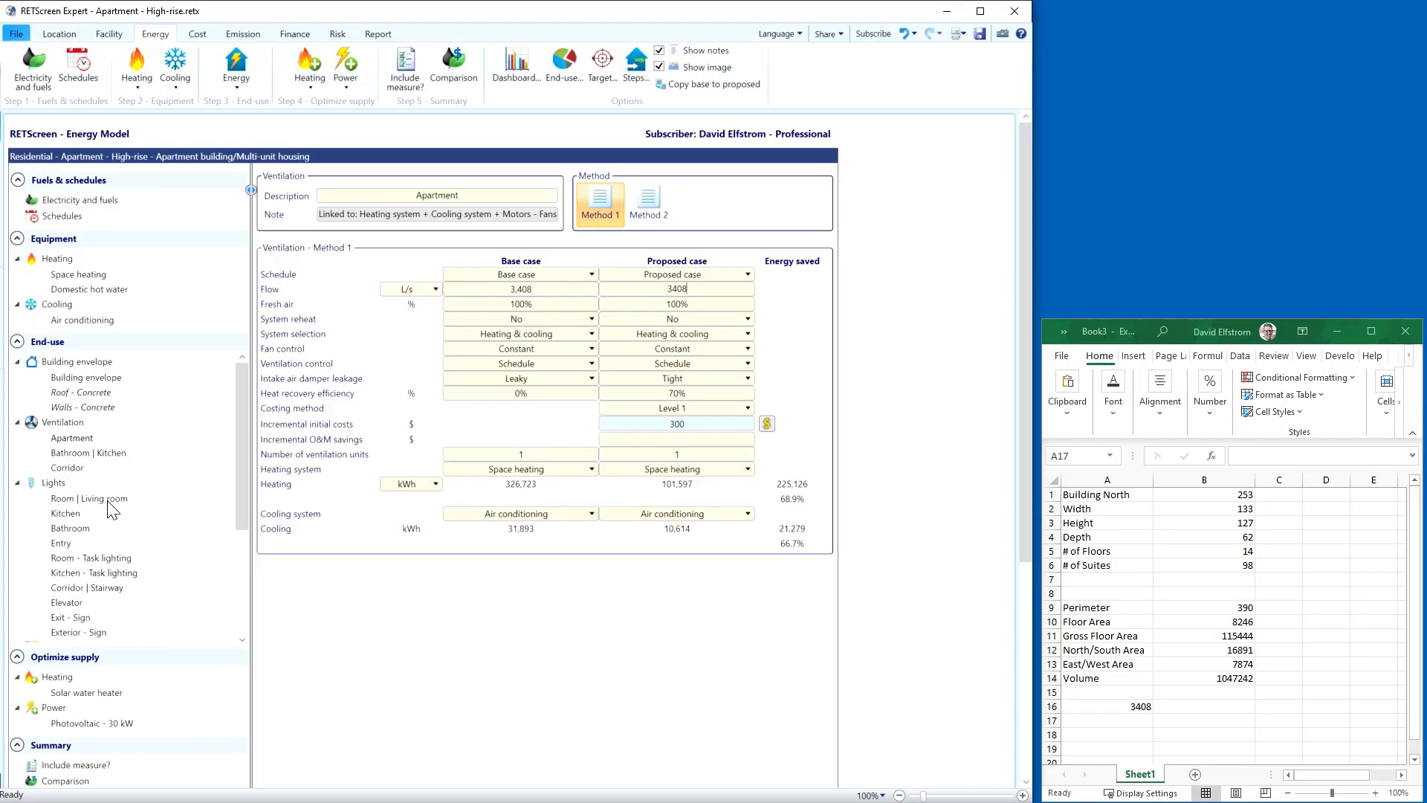
# Open the Bathroom | Kitchen ventilation and change the formula in Excel cell A16 to =6390*0.8.
pyautogui.click(88, 453)
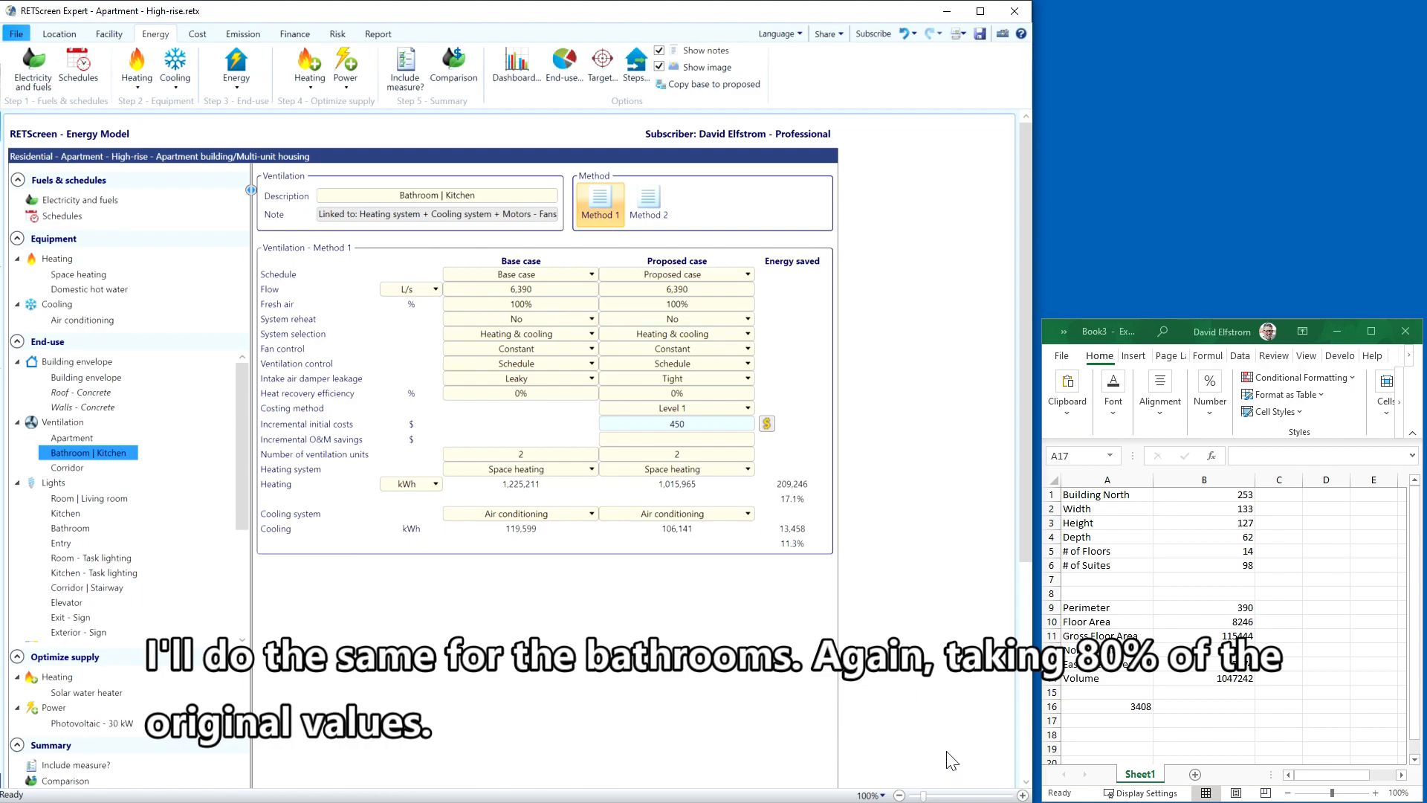
pyautogui.click(1120, 717)
pyautogui.click(1120, 705)
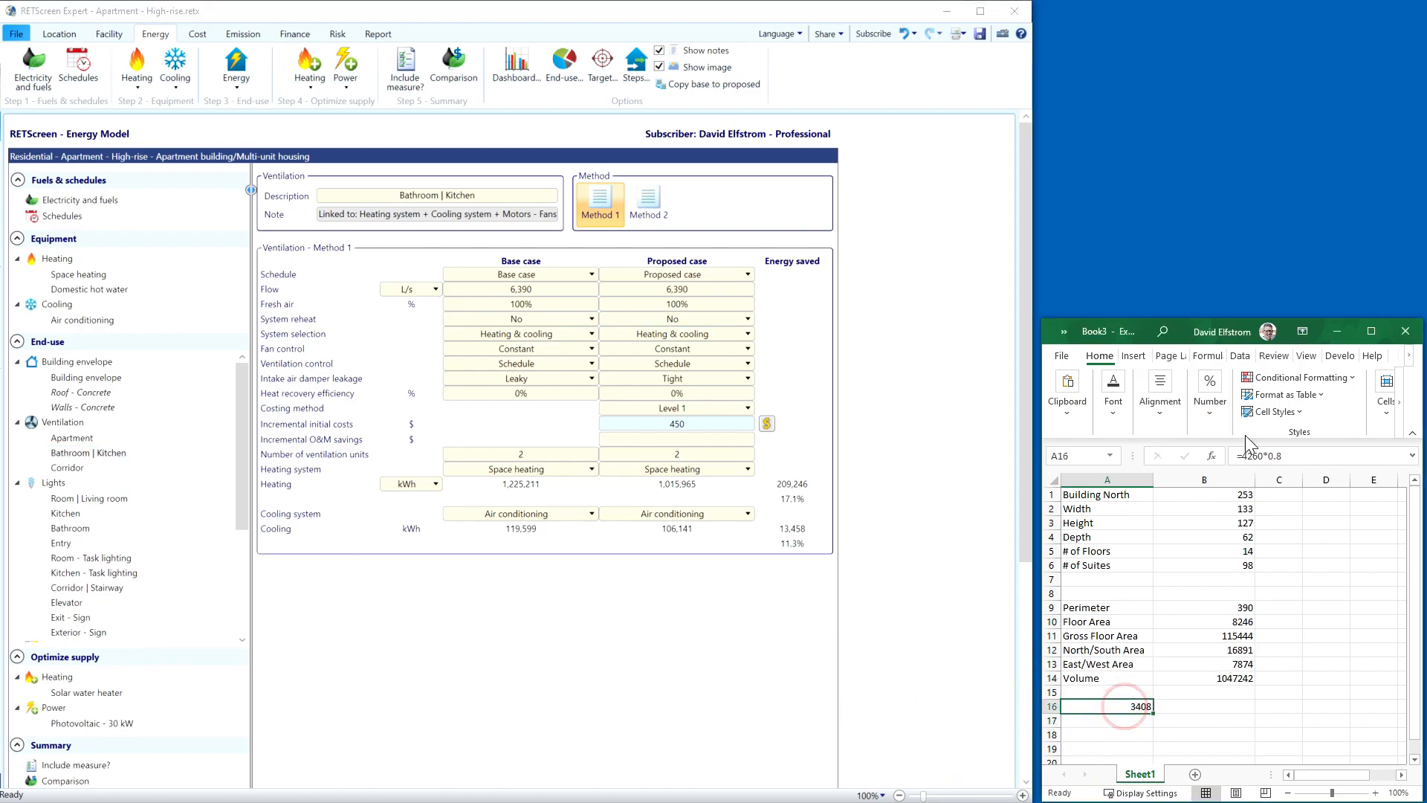
pyautogui.click(1261, 455)
pyautogui.doubleClick(1256, 456)
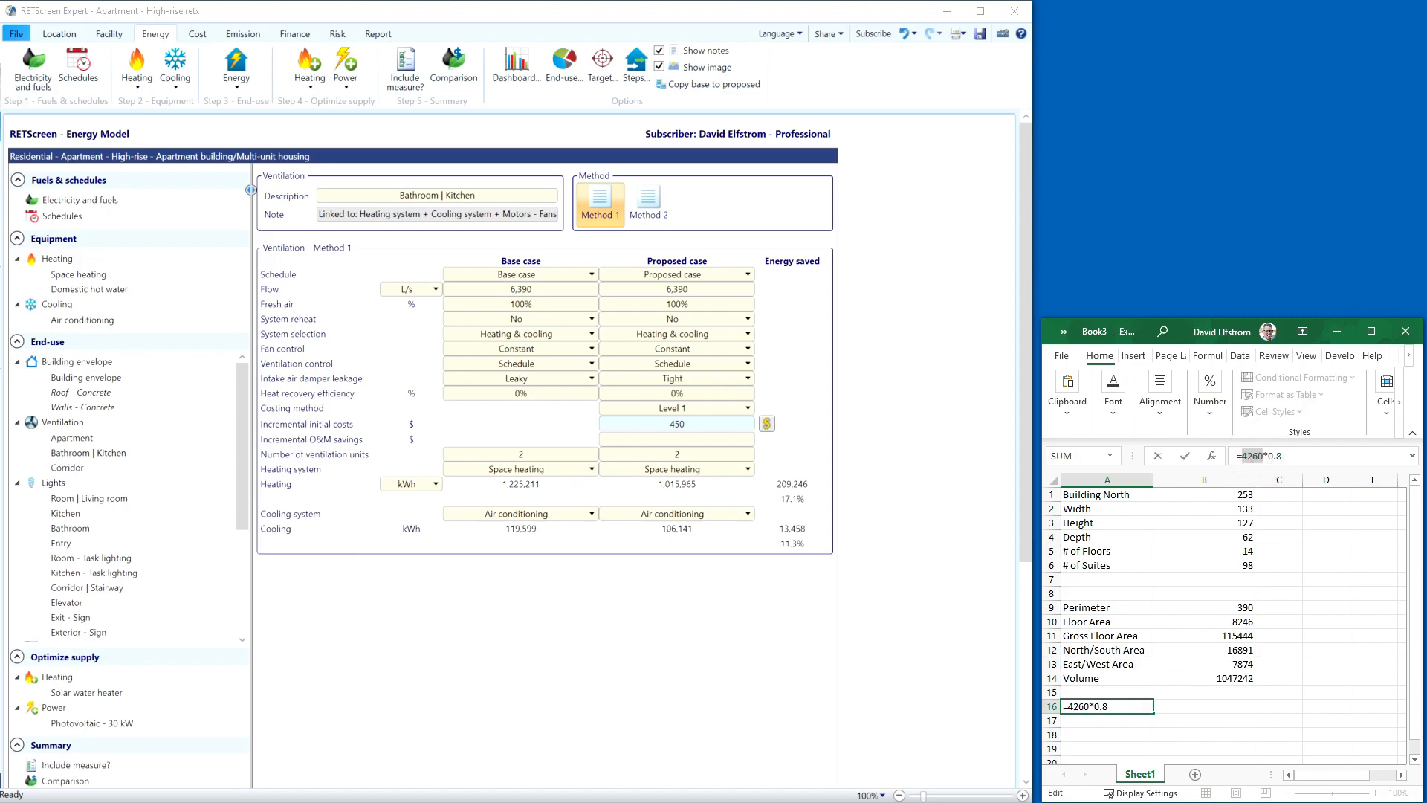
pyautogui.write('6390')
pyautogui.press('Return')
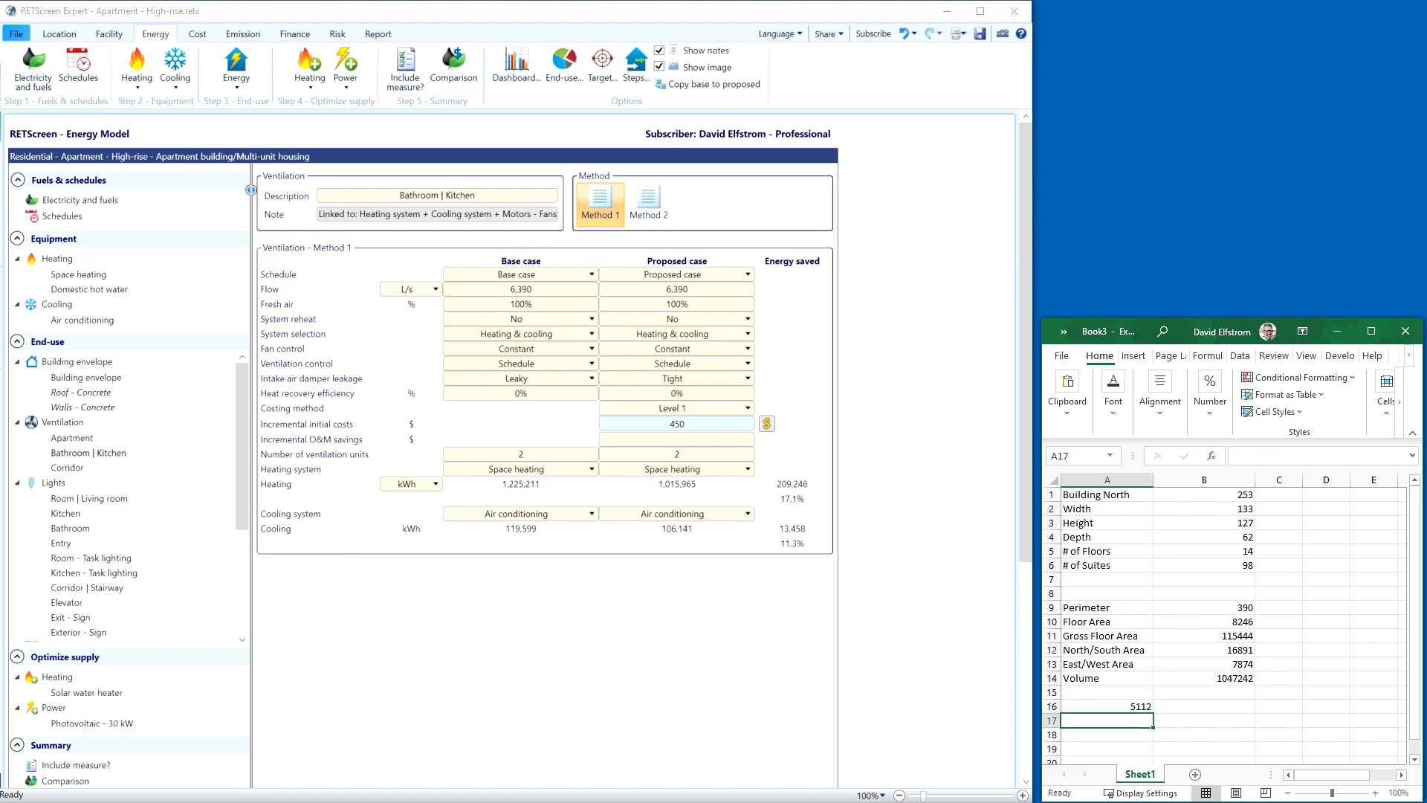
# Set the Bathroom | Kitchen ventilation flow to 5,112 L/s for both the base case and the proposed case.
pyautogui.click(521, 289)
pyautogui.write('5,112')
pyautogui.click(676, 289)
pyautogui.write('5112')
pyautogui.click(512, 654)
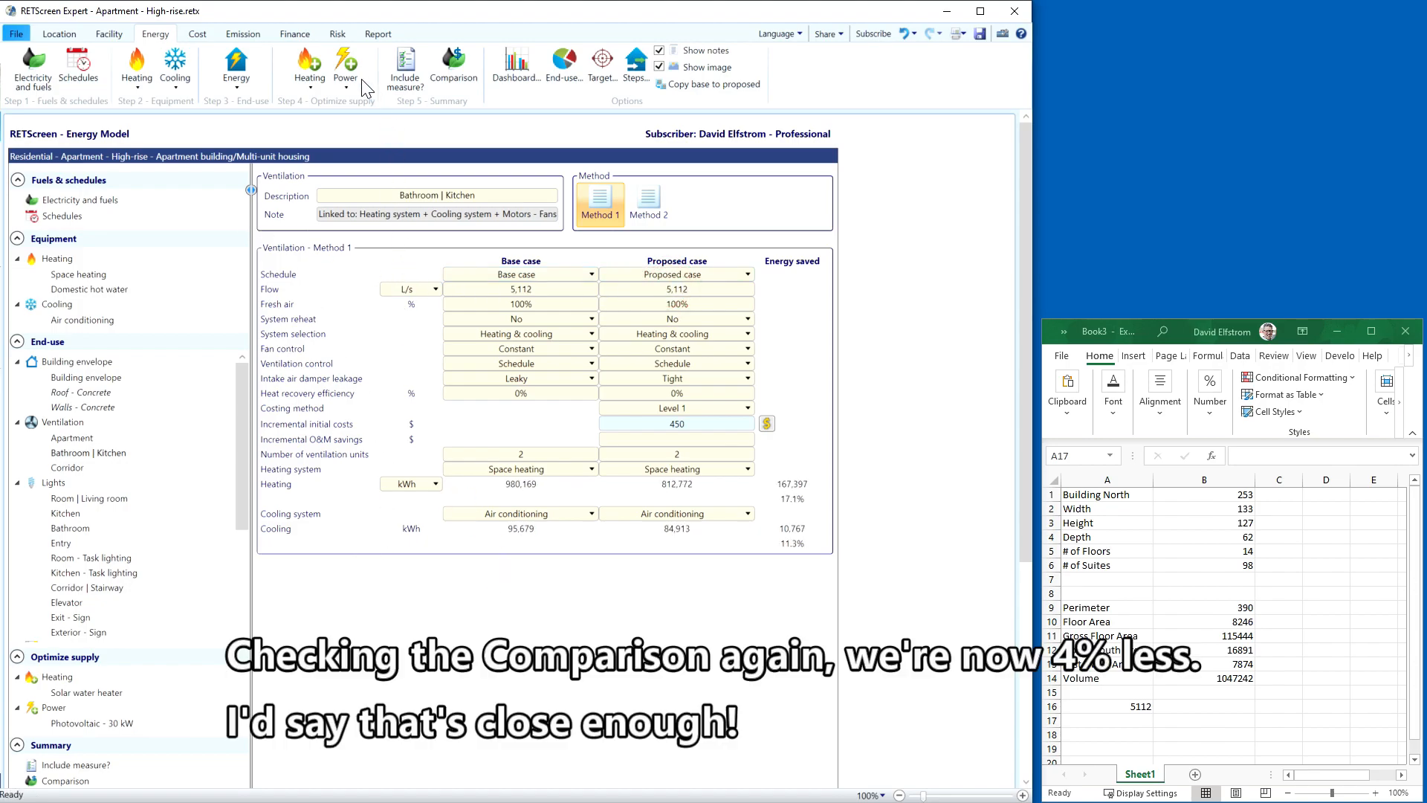
# Review the Comparison summary's variance and the Corridor ventilation values, and return to the Comparison.
pyautogui.click(452, 63)
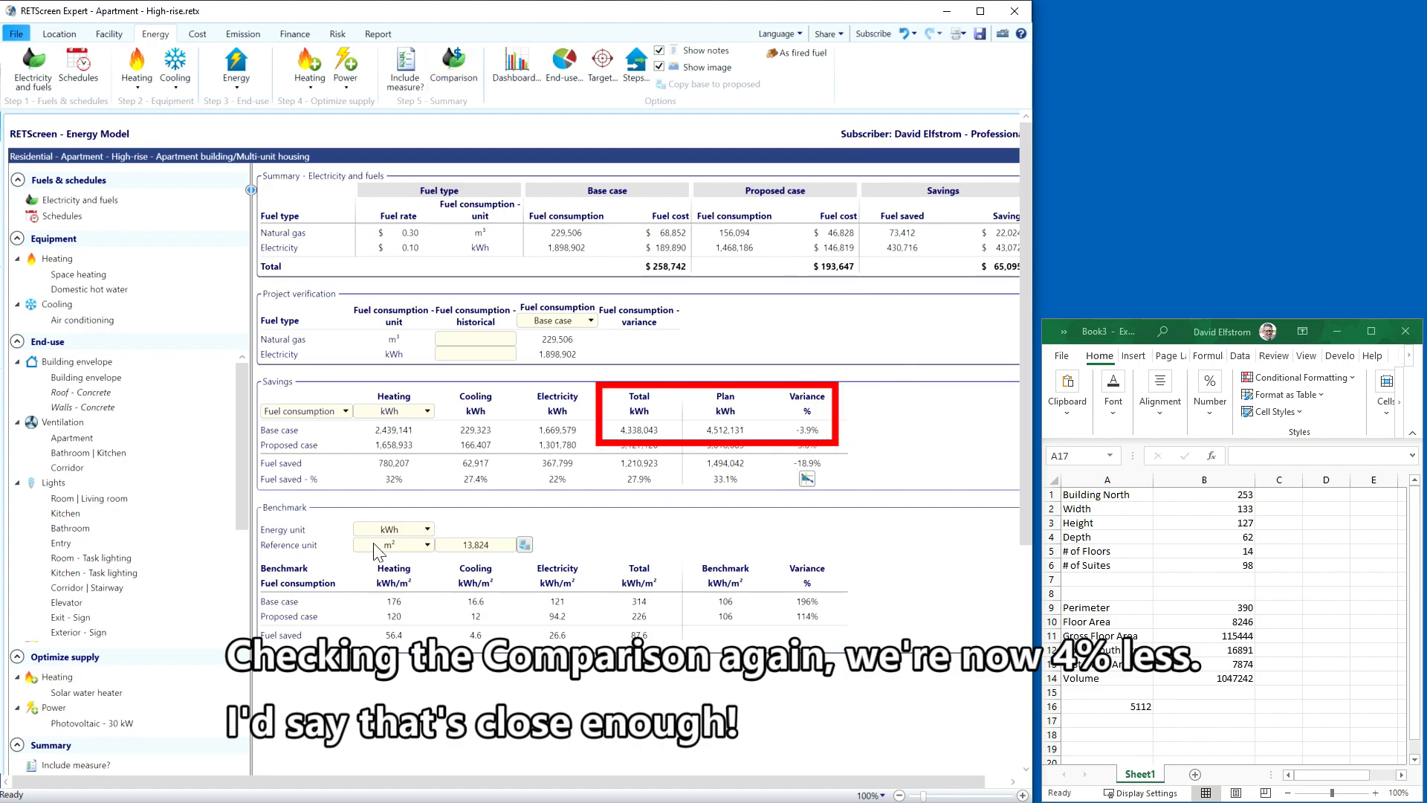
pyautogui.click(75, 468)
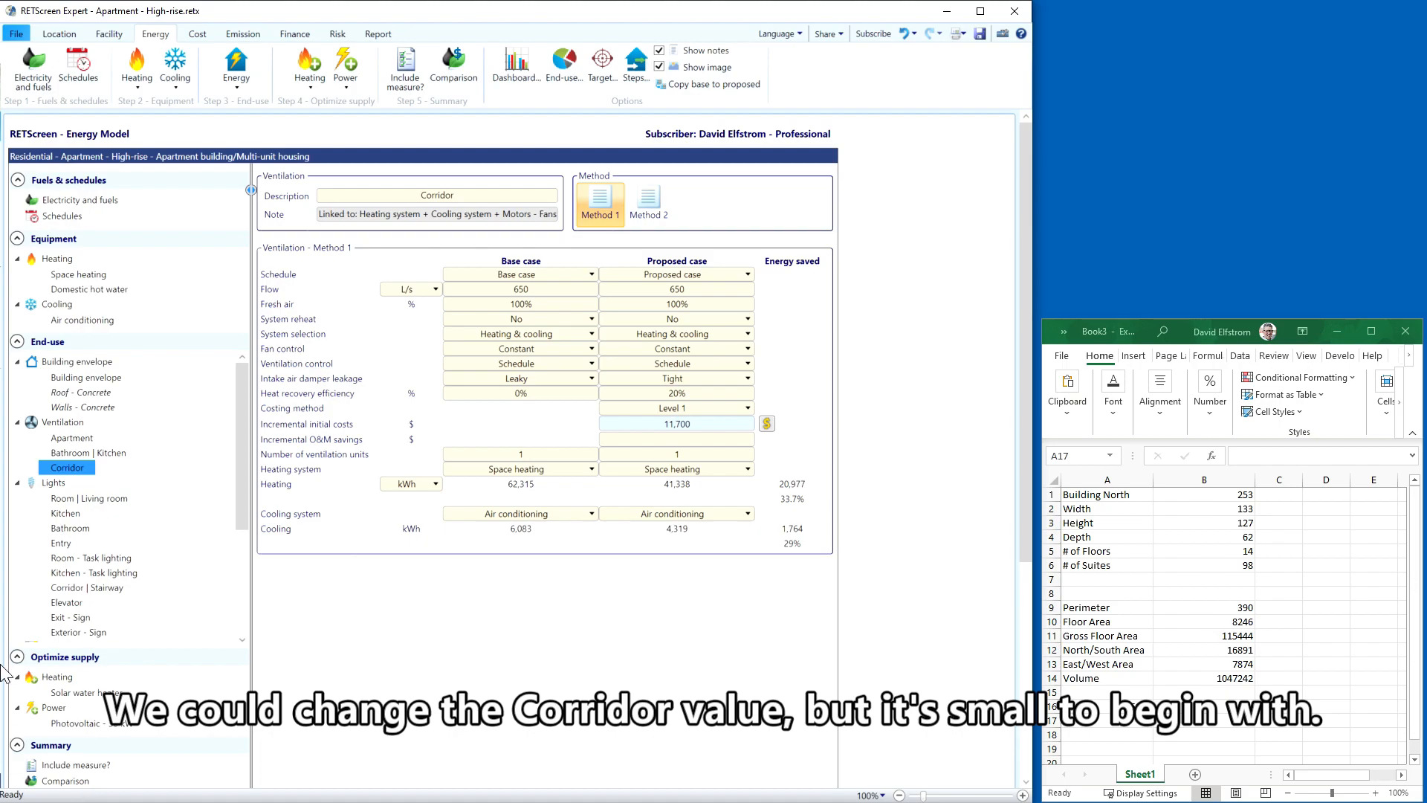
pyautogui.click(451, 74)
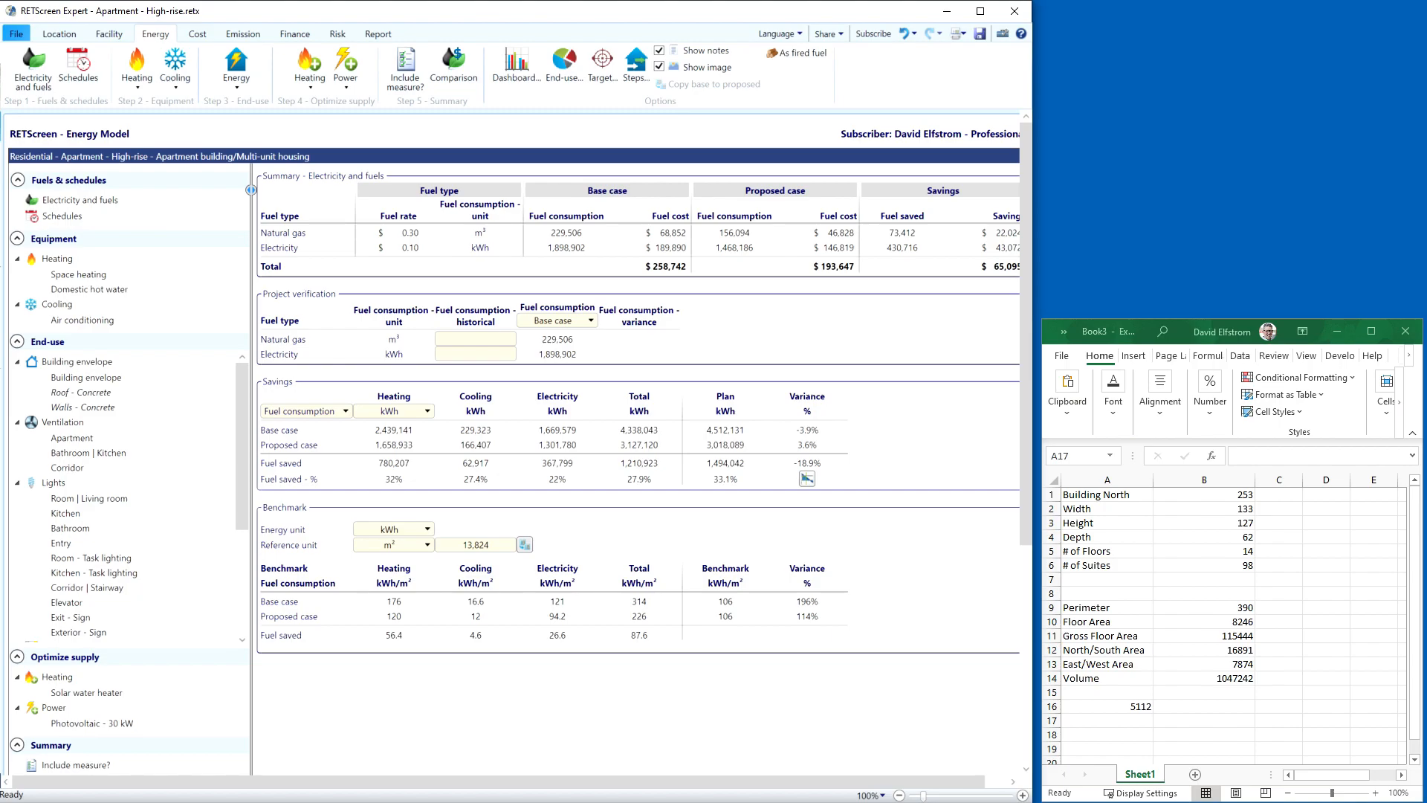
# Clear the leftover ventilation calculation from cell A16 in the Excel sheet.
pyautogui.click(1143, 705)
pyautogui.click(1142, 705)
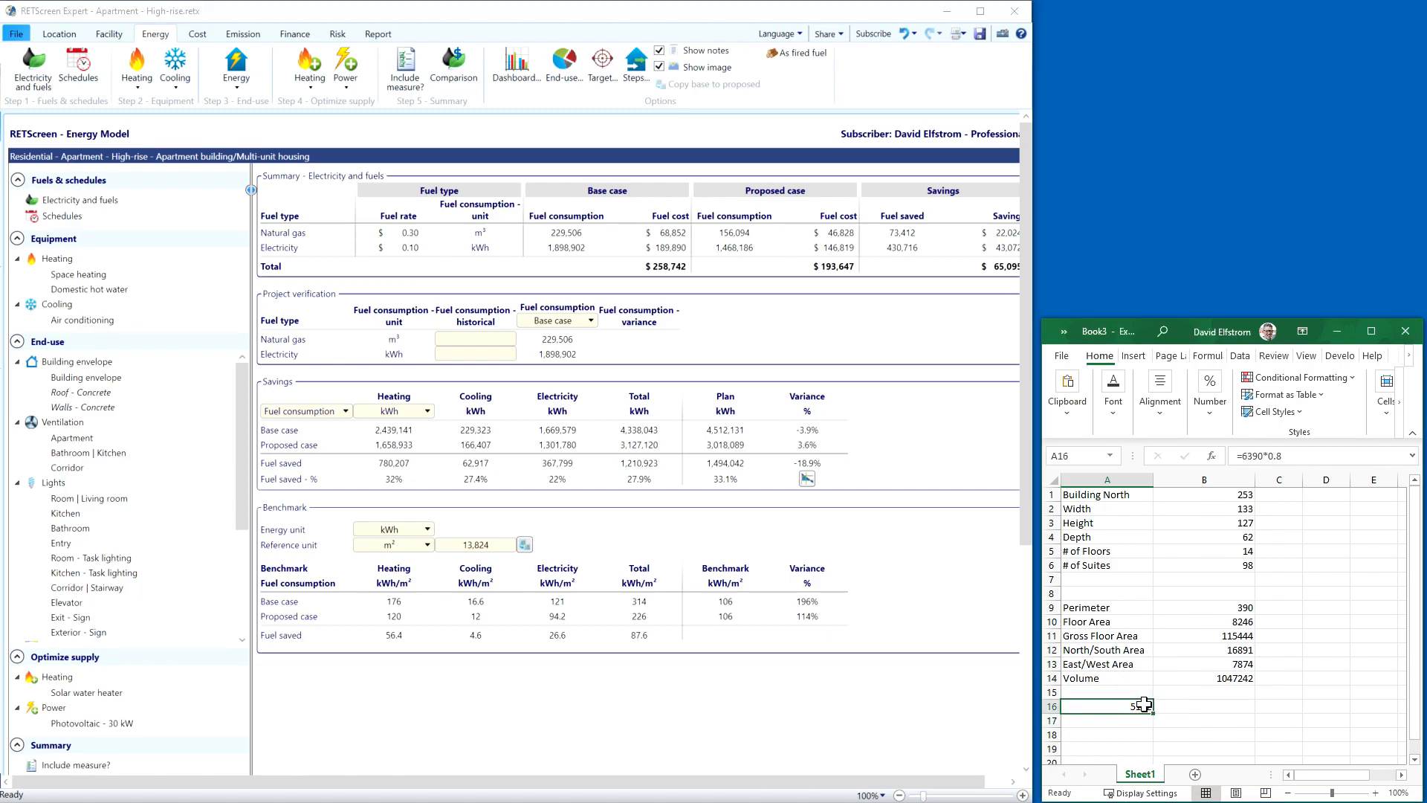
pyautogui.press('Delete')
# Update the Facility worksheet's plan with the model's base case and target values in RETScreen.
pyautogui.click(917, 443)
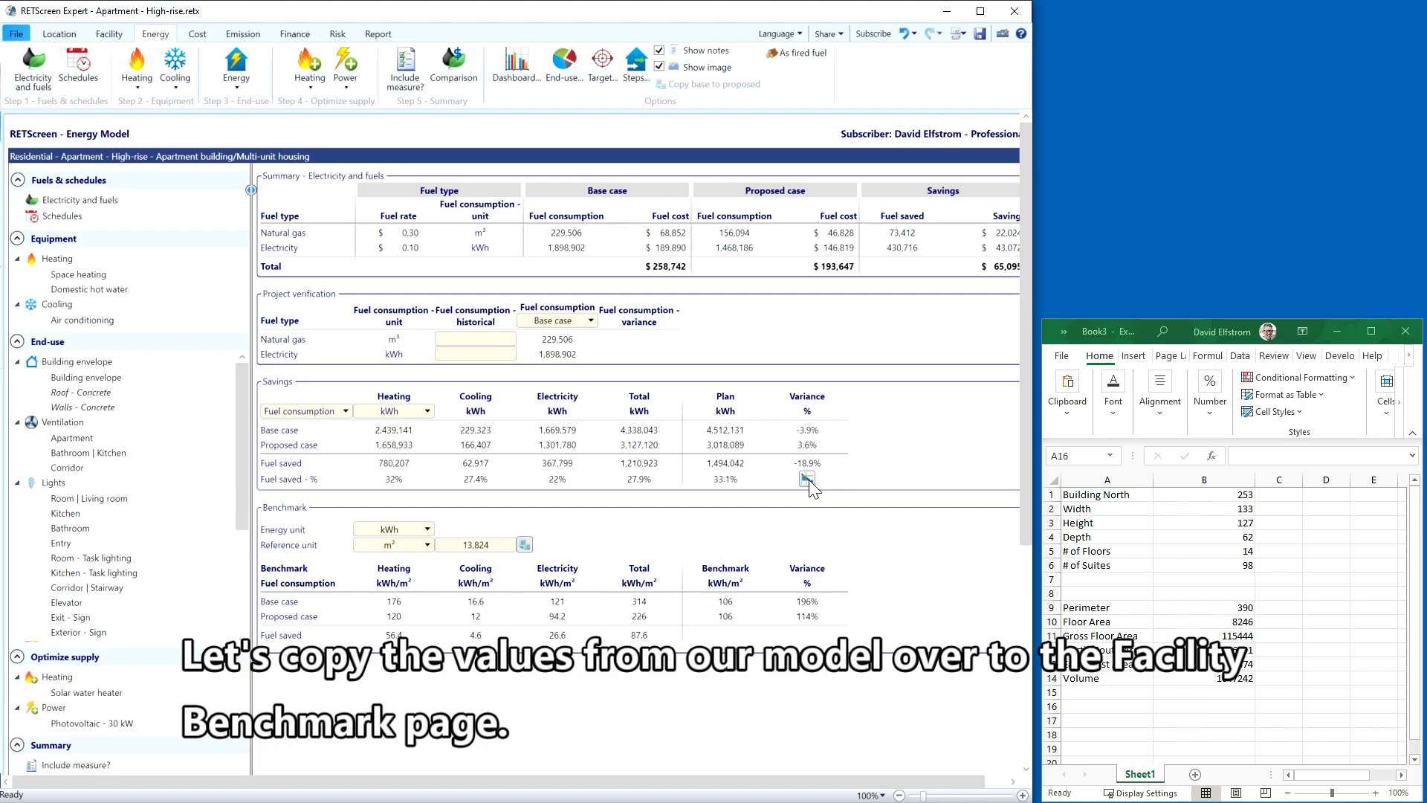
pyautogui.click(807, 479)
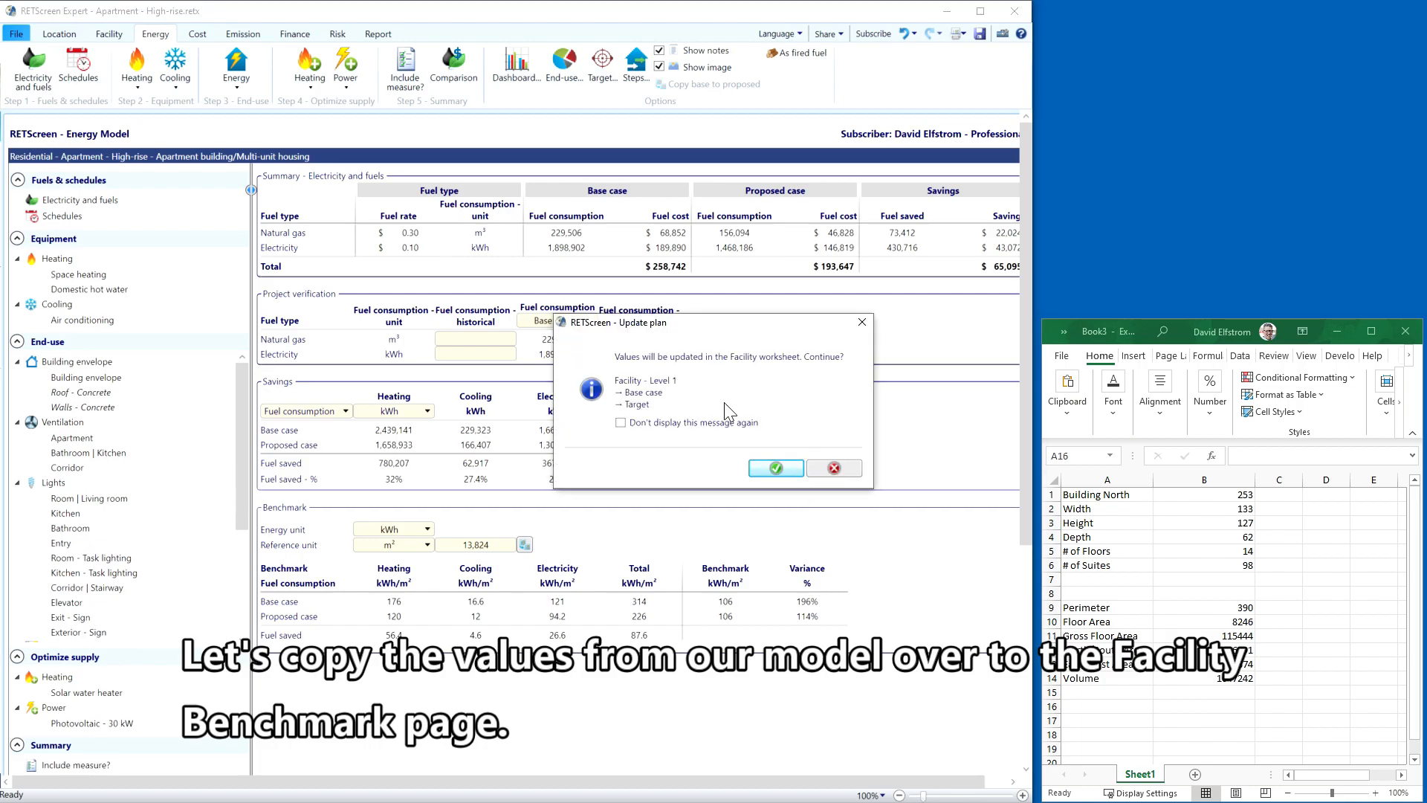
pyautogui.click(777, 468)
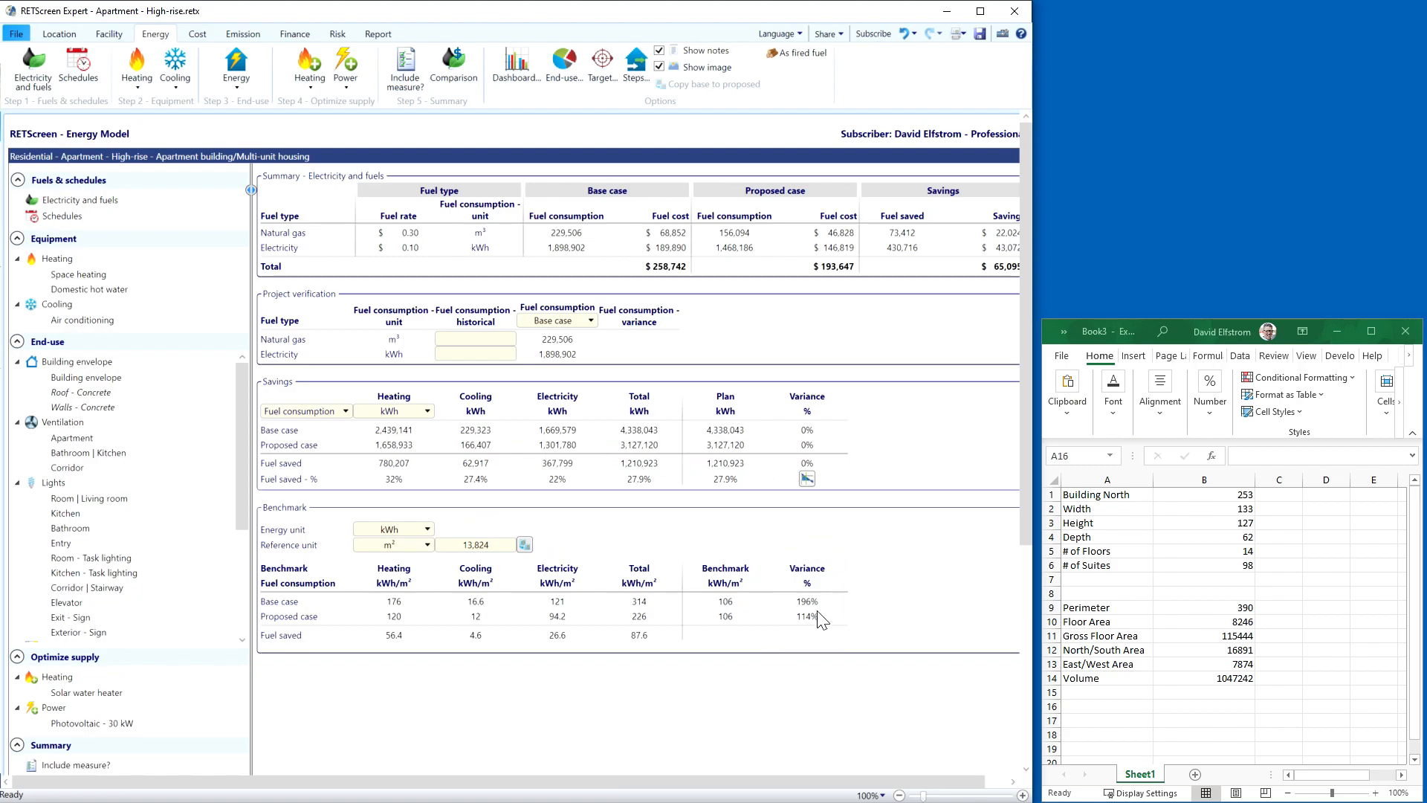
# Set the benchmark reference area to 115,000 ft² and enter historical consumption of 165,251 m³ natural gas and 1,515,582 kWh electricity.
pyautogui.click(524, 546)
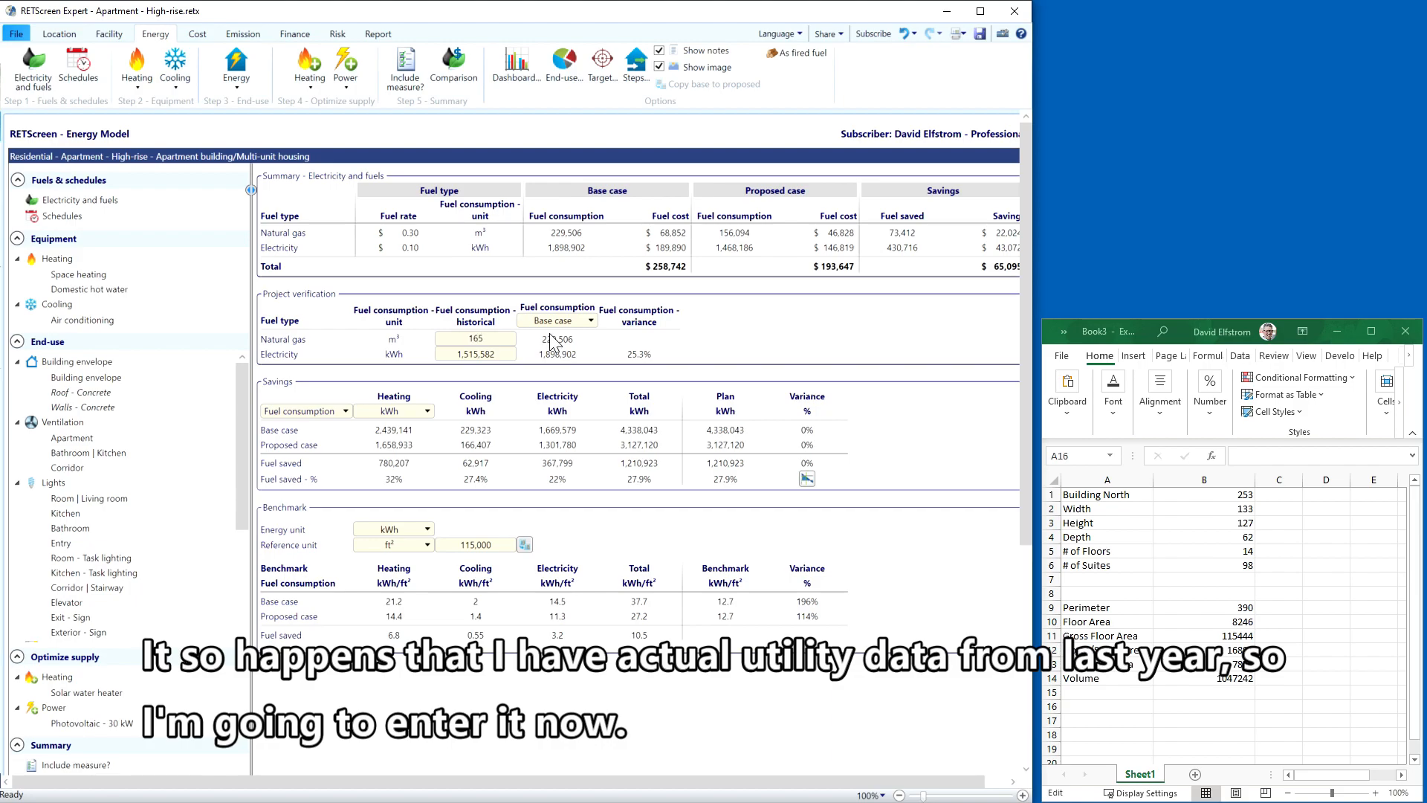
pyautogui.write('251')
pyautogui.click(763, 336)
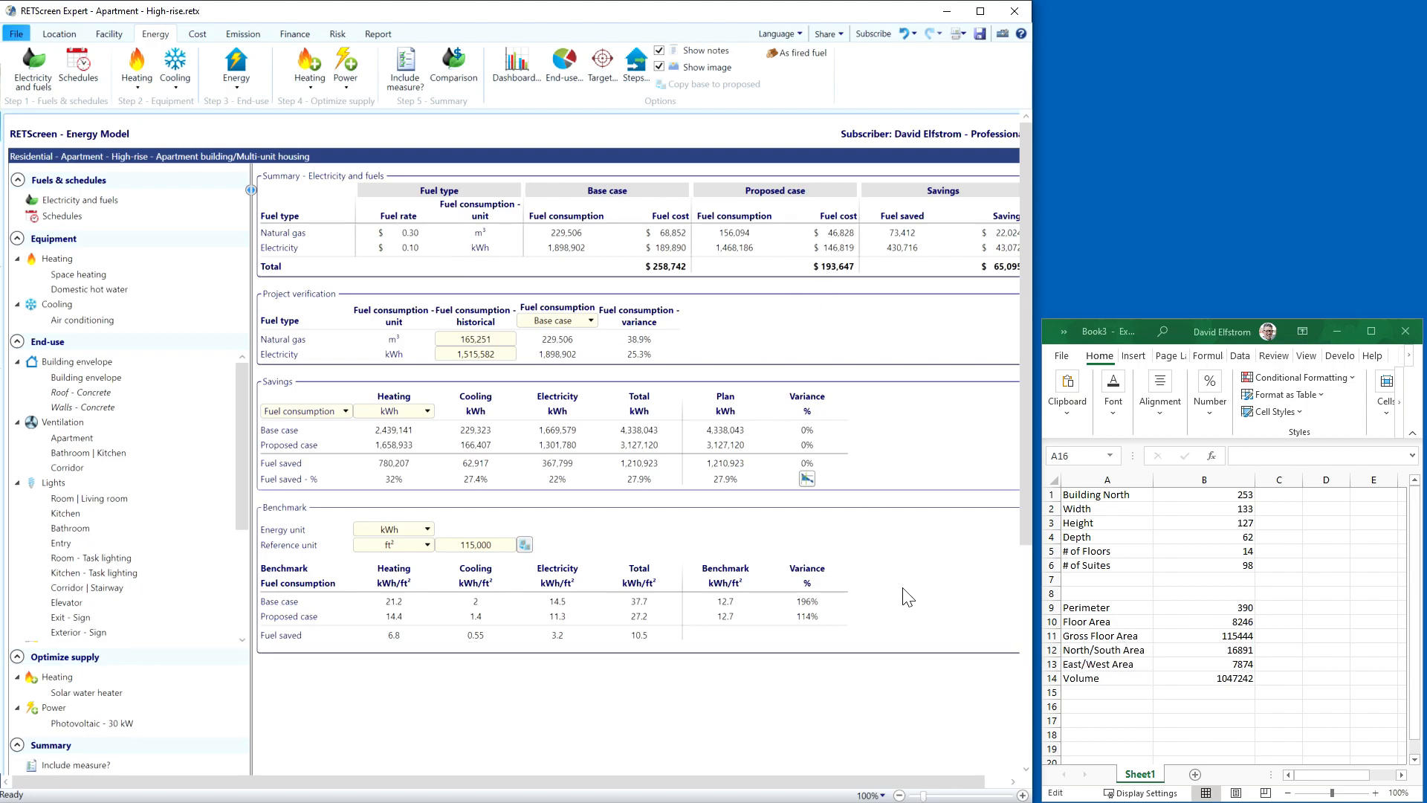
pyautogui.click(745, 732)
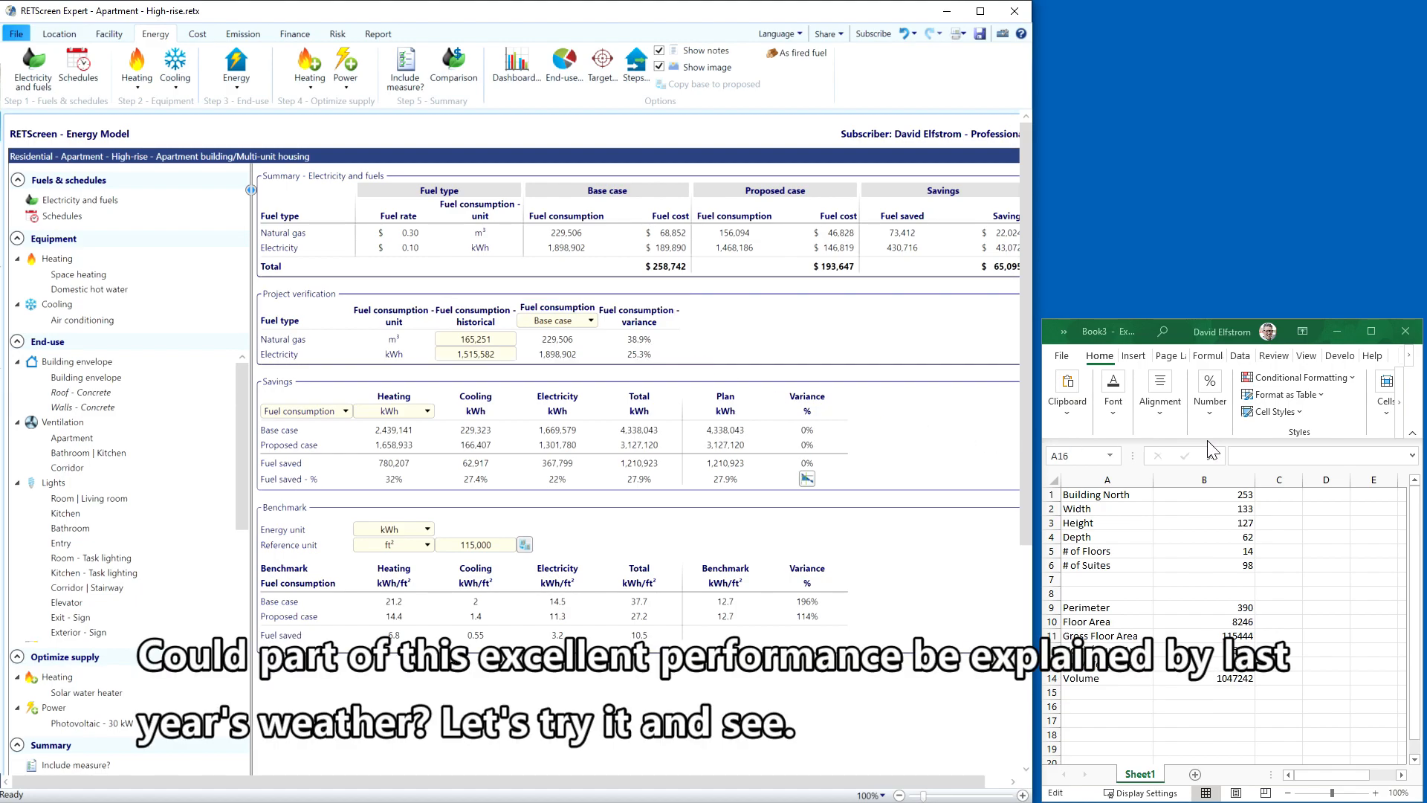
pyautogui.click(620, 684)
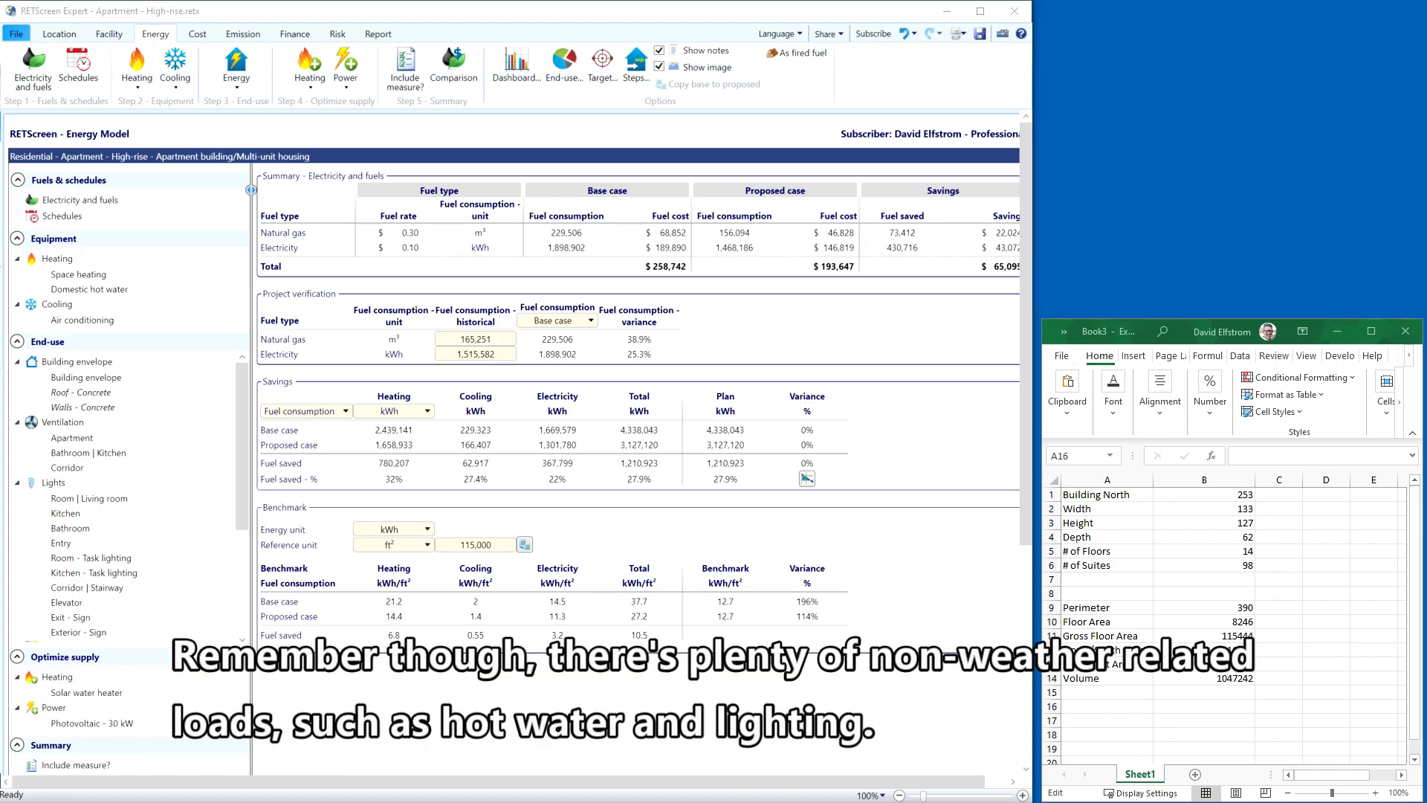
# Add a weather data set for the Toronto facility and download NASA solar and meteorology data beginning 2018-01-01.
pyautogui.click(150, 33)
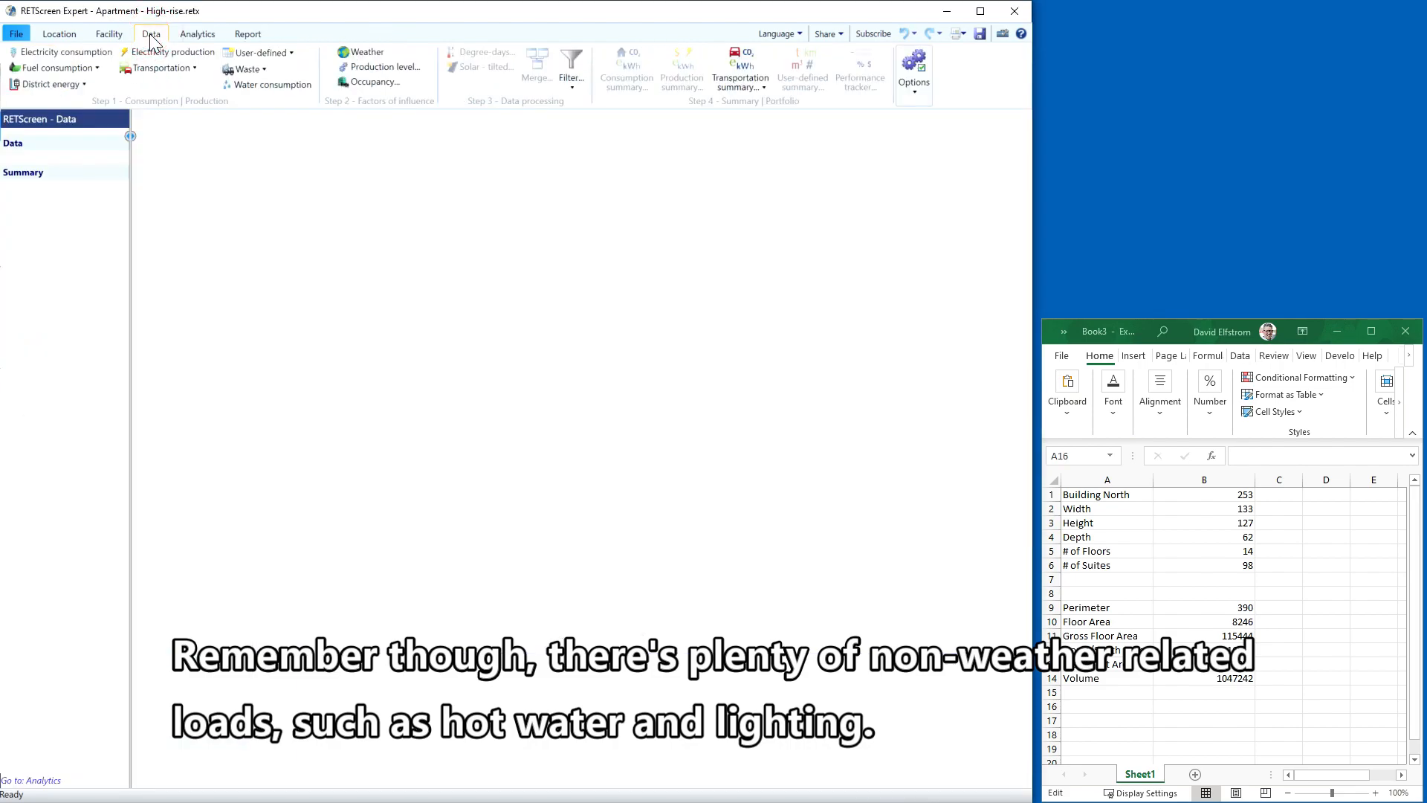
pyautogui.click(367, 55)
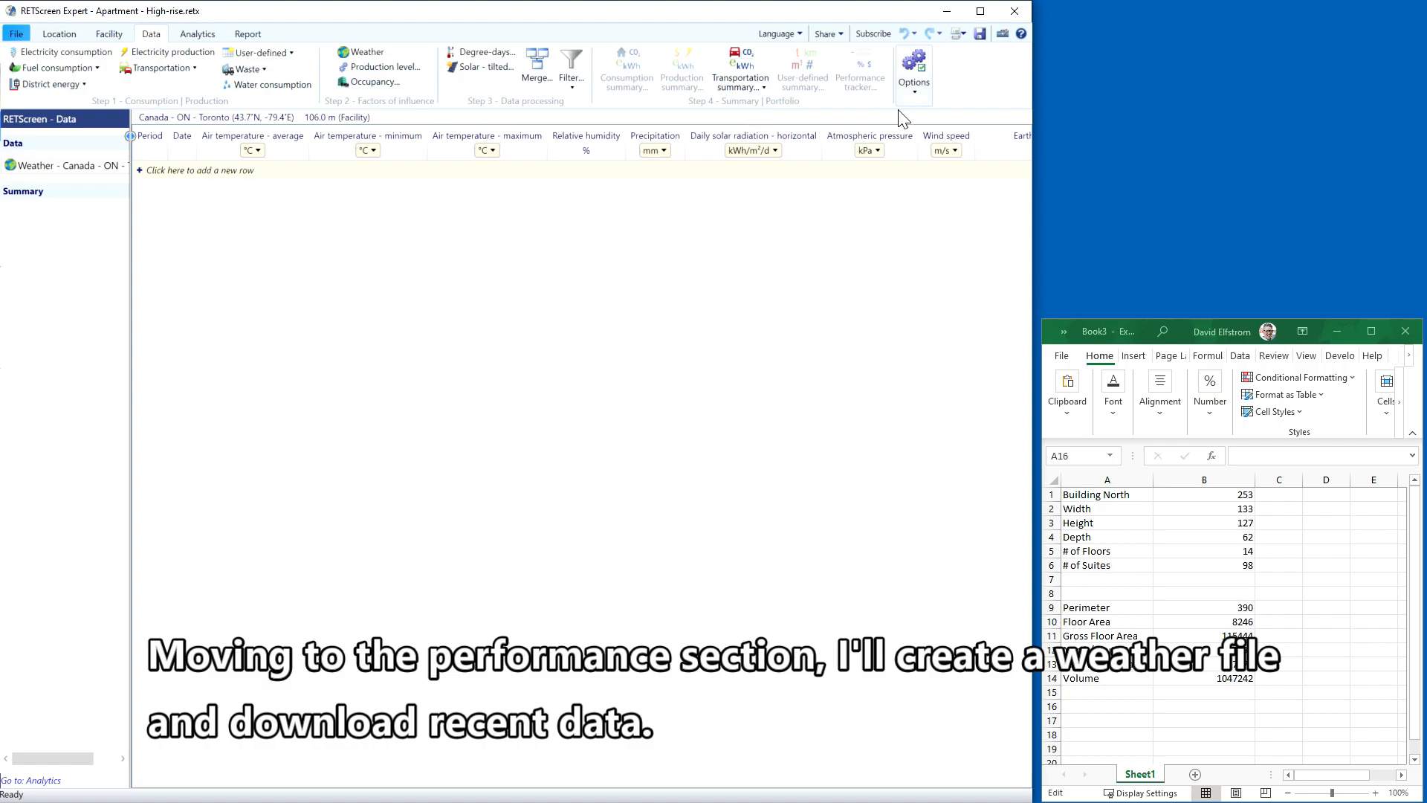
pyautogui.click(914, 85)
pyautogui.click(919, 134)
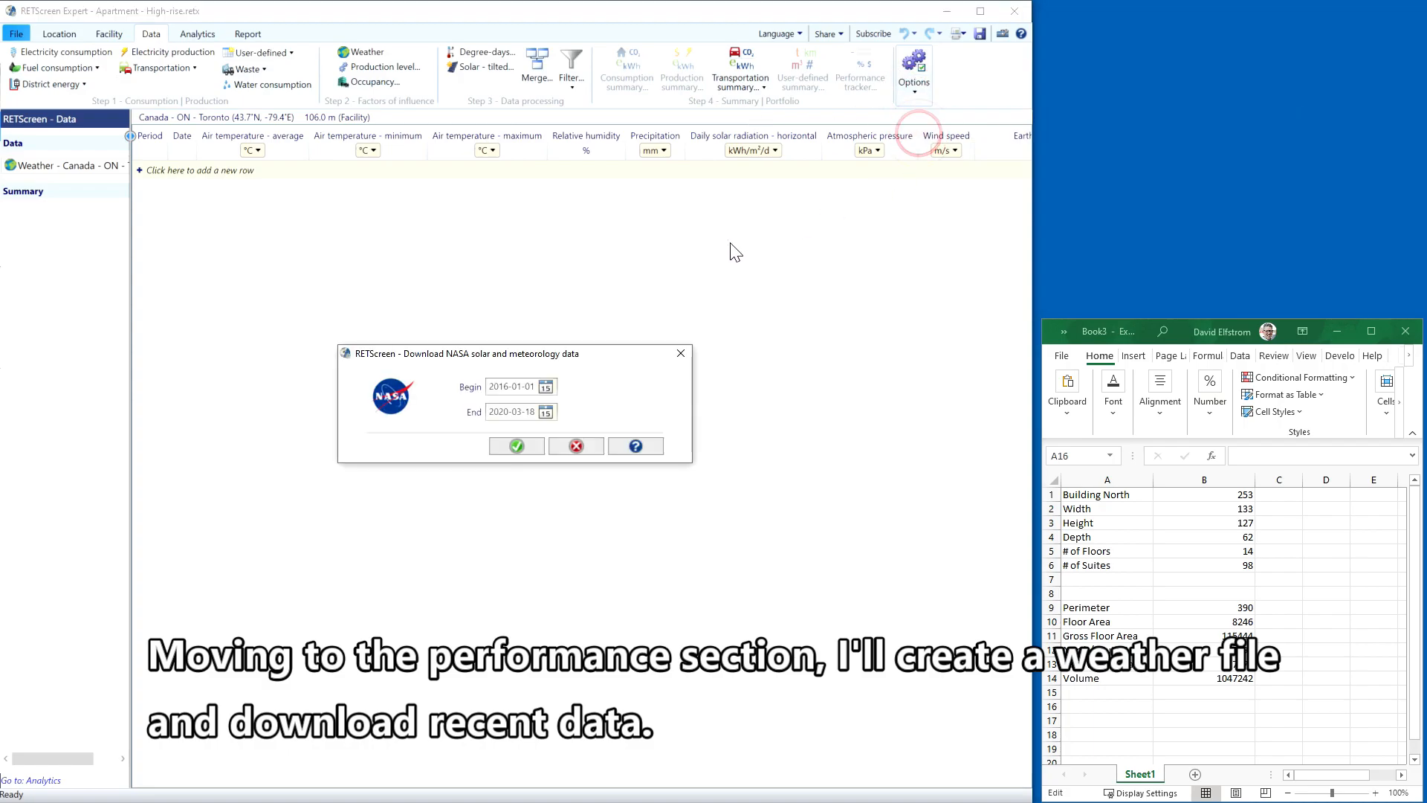
pyautogui.click(520, 385)
pyautogui.click(501, 386)
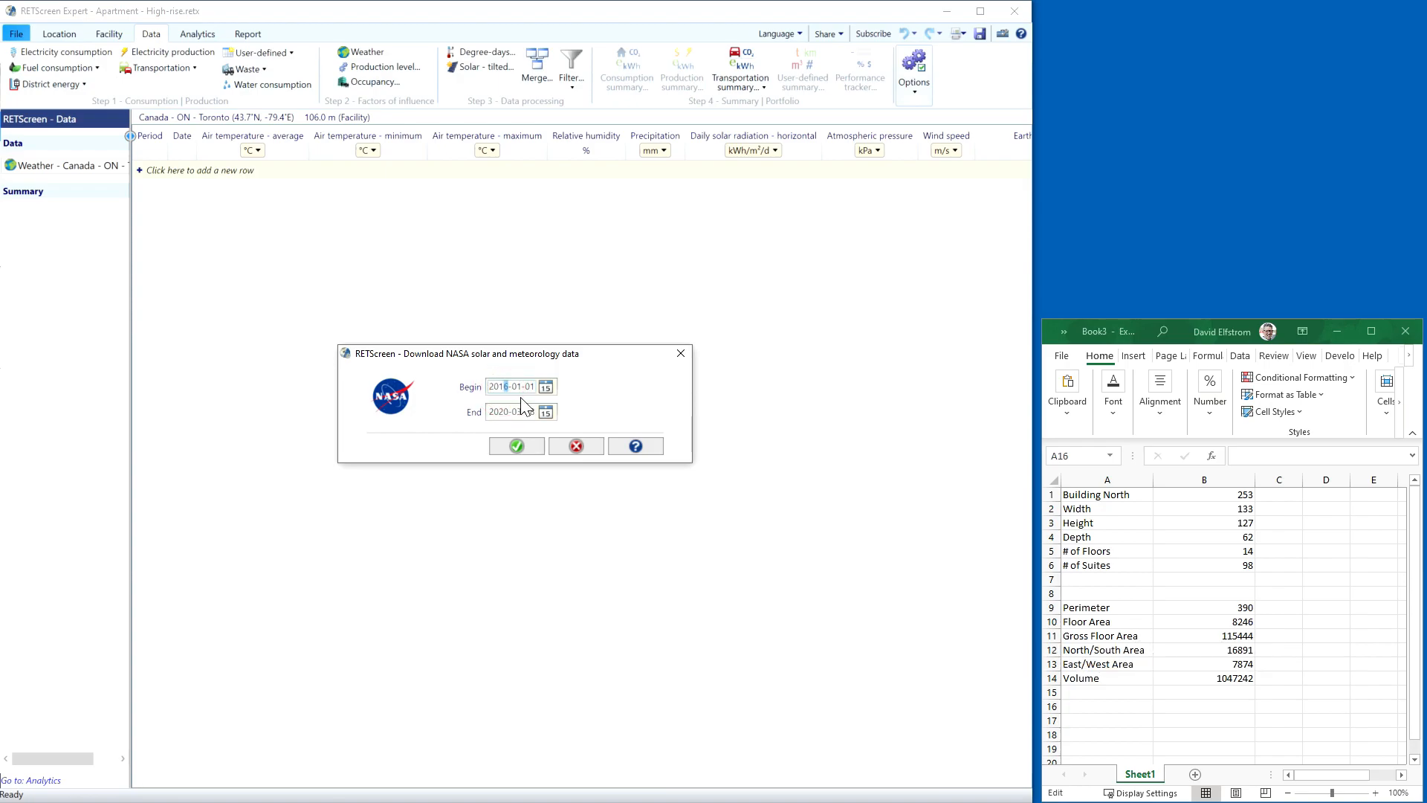
pyautogui.click(499, 411)
pyautogui.write('1')
pyautogui.click(516, 447)
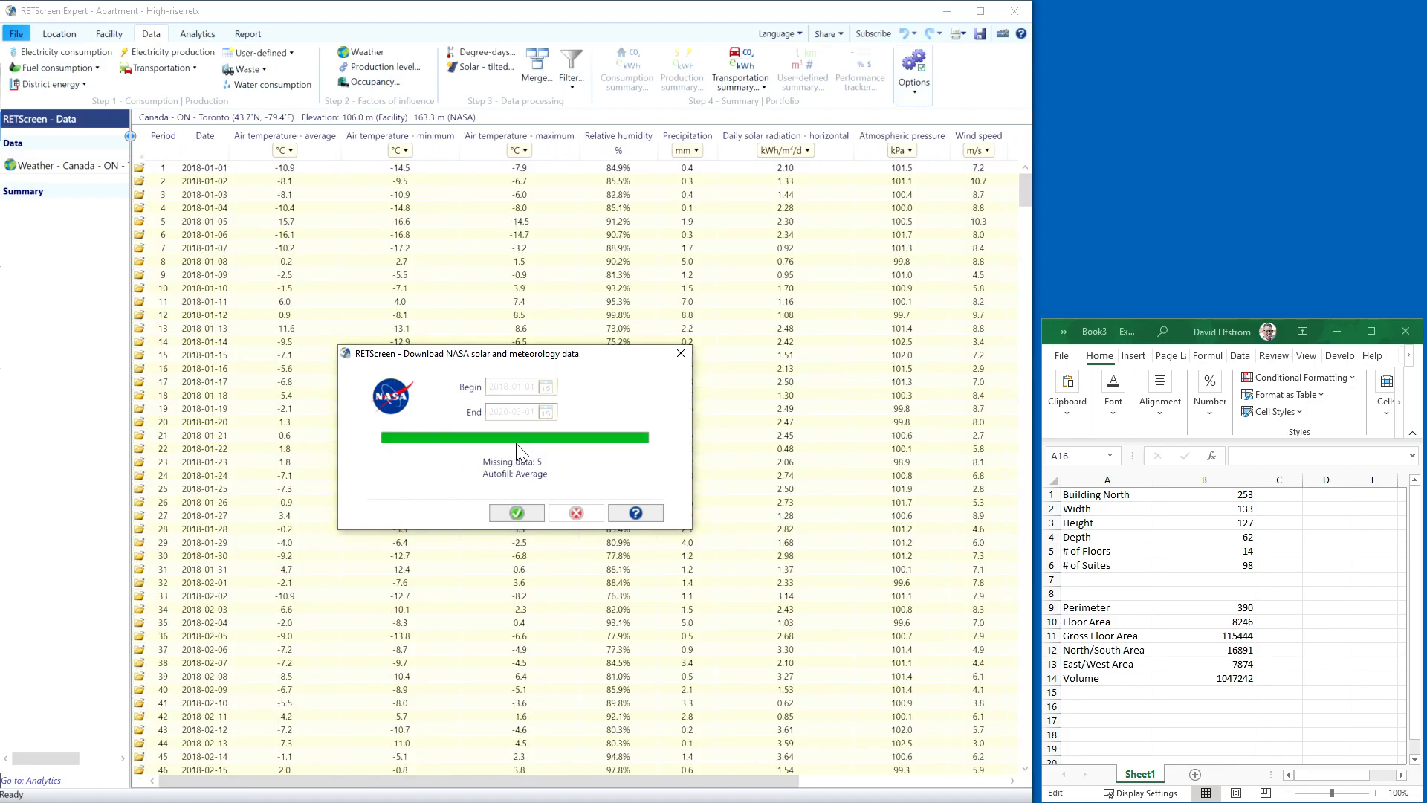
pyautogui.click(520, 512)
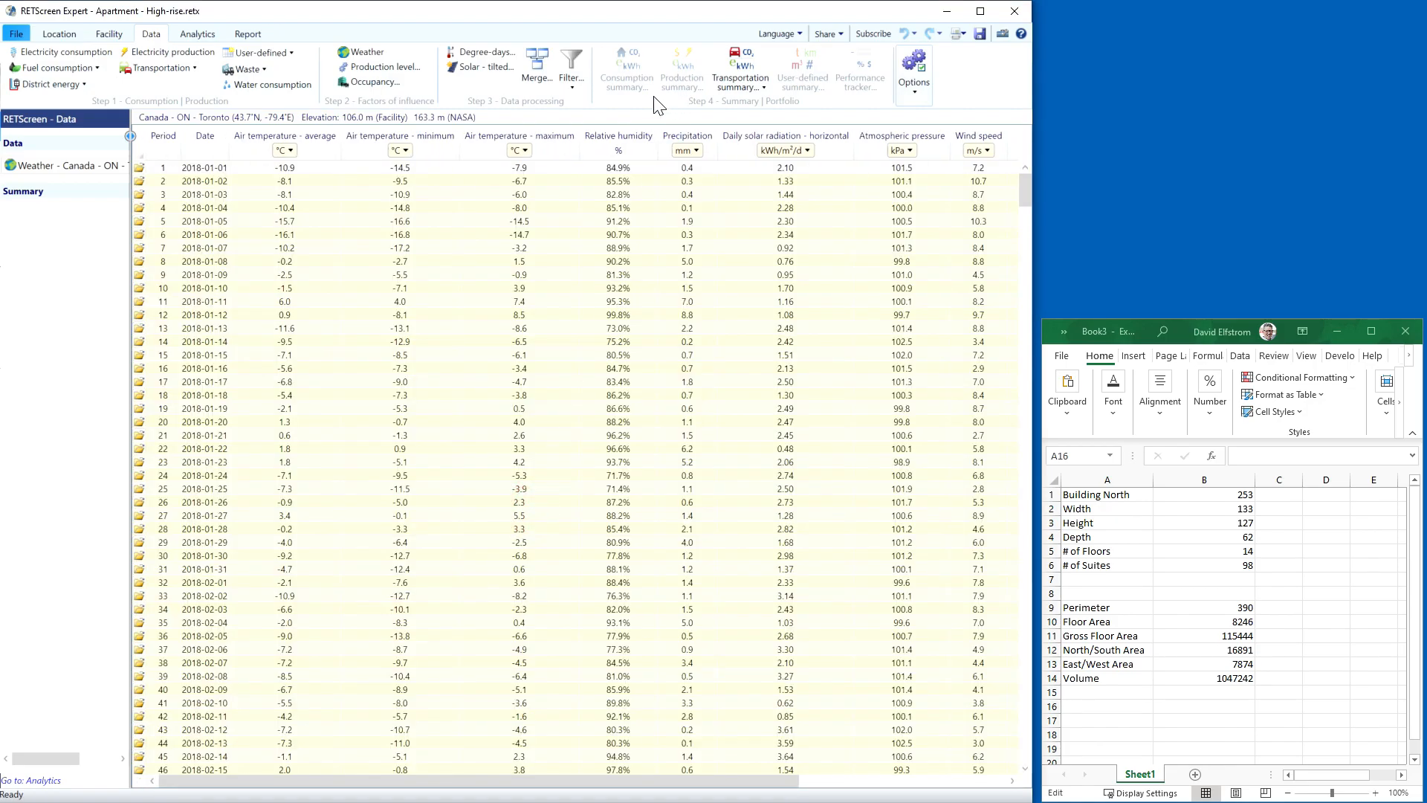
# Add cooling and heating degree-days to the weather data with reference temperatures of 10 °C for cooling and 18 °C for heating.
pyautogui.click(572, 82)
pyautogui.click(606, 28)
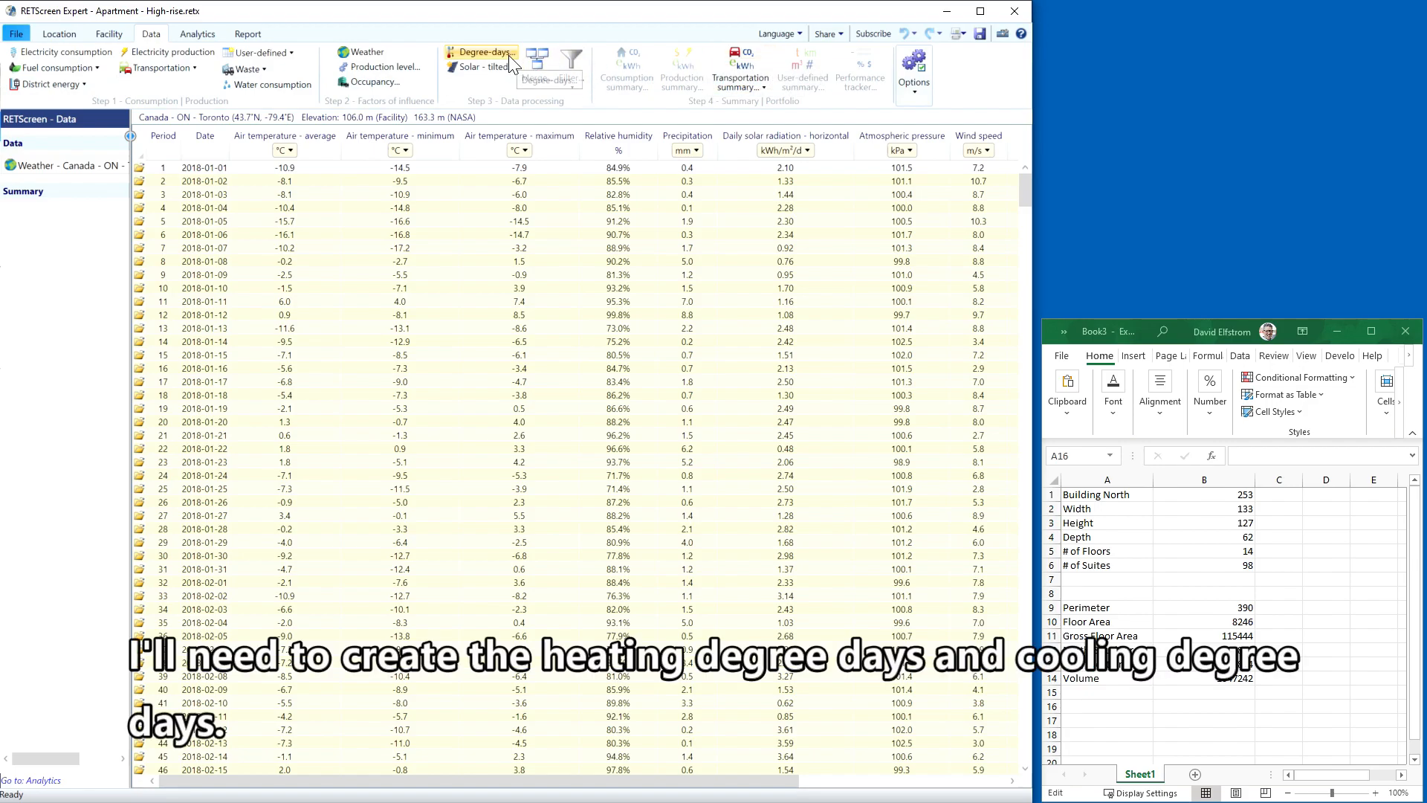
pyautogui.click(483, 52)
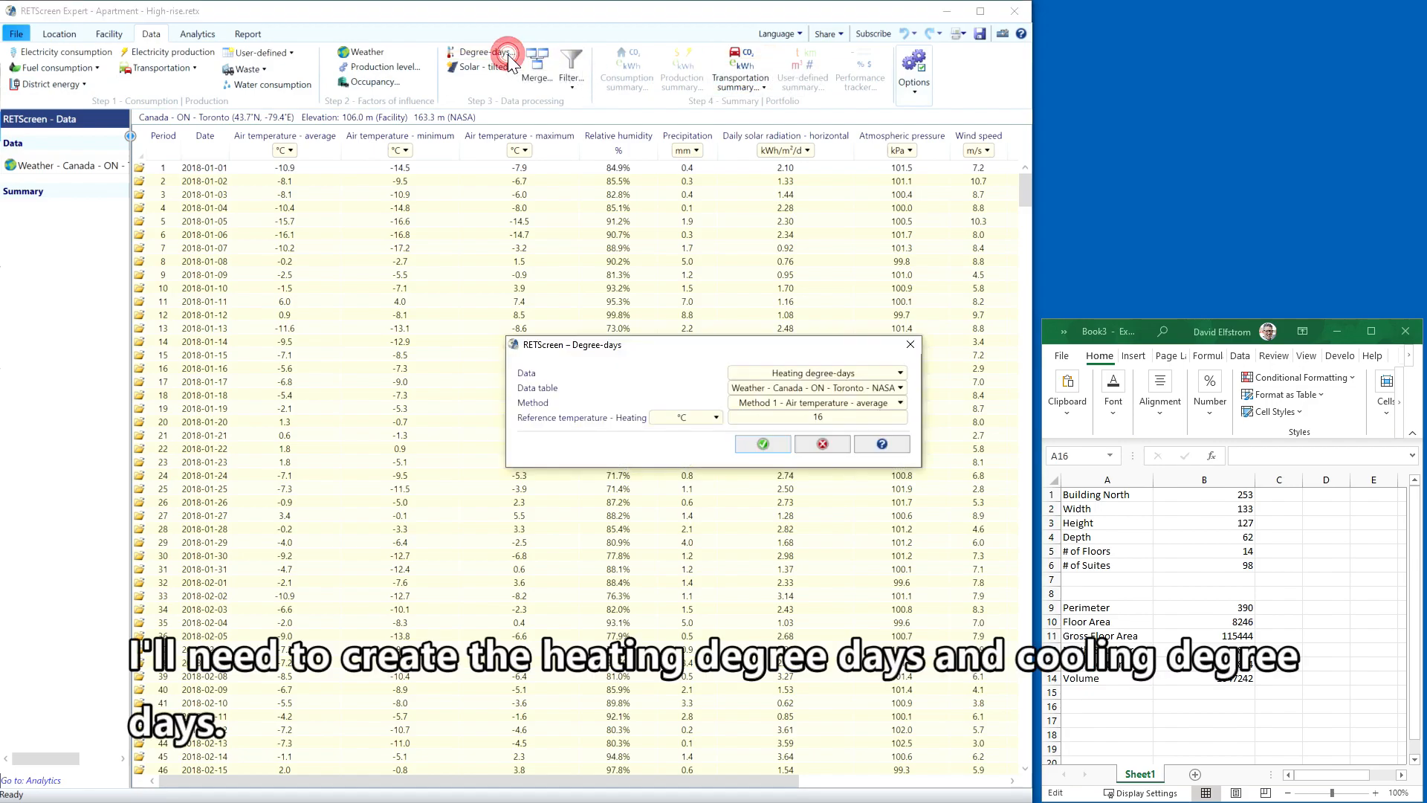
pyautogui.click(815, 376)
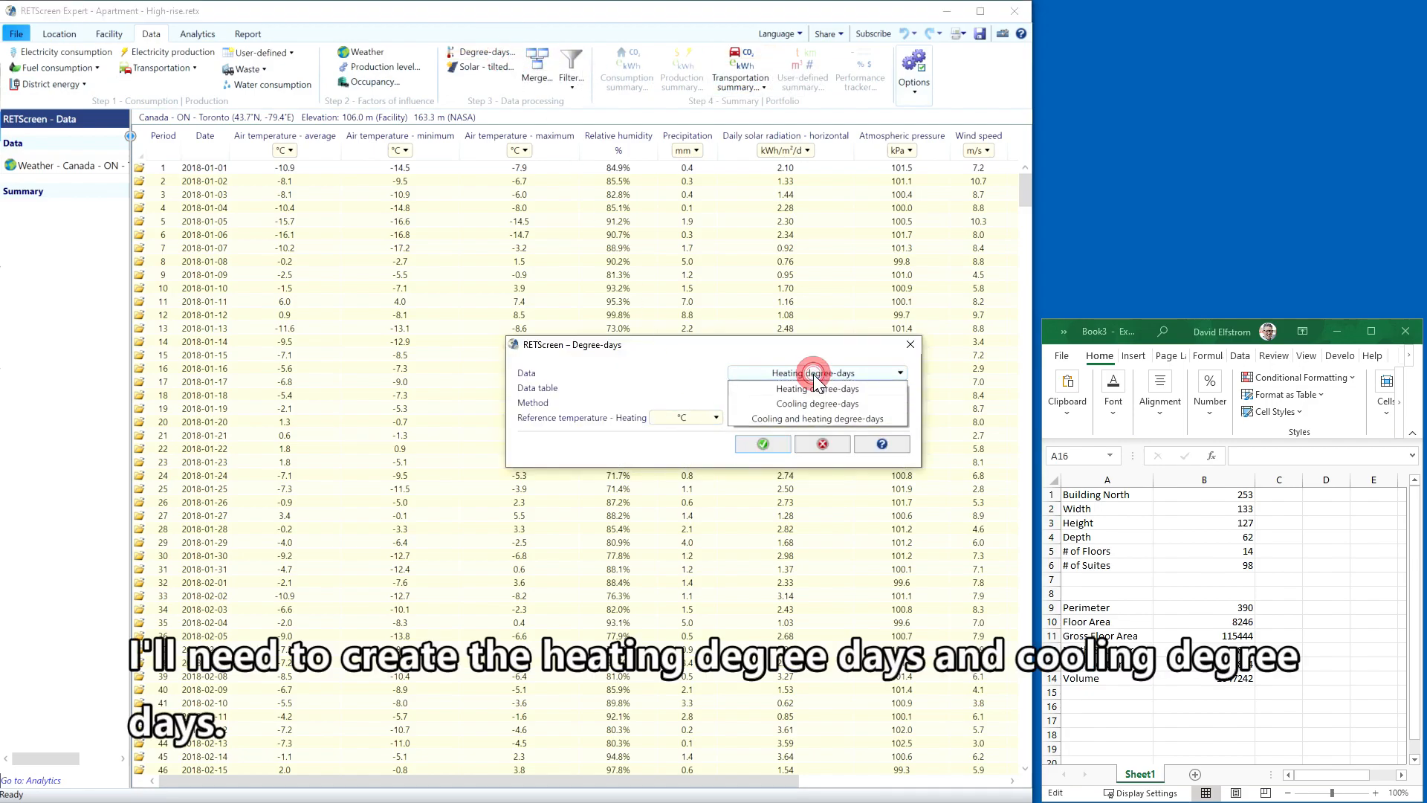
pyautogui.click(827, 419)
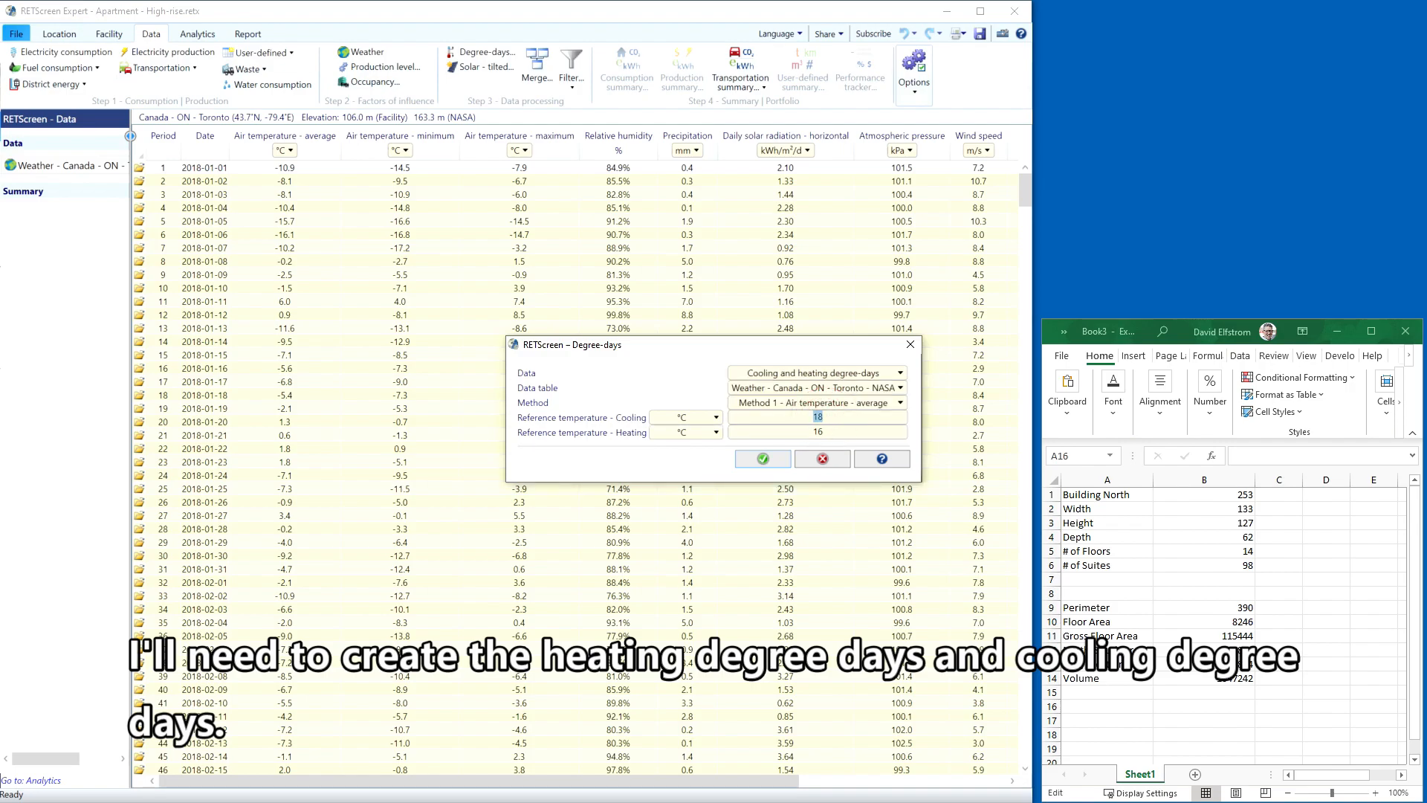
pyautogui.write('0')
pyautogui.press('Tab')
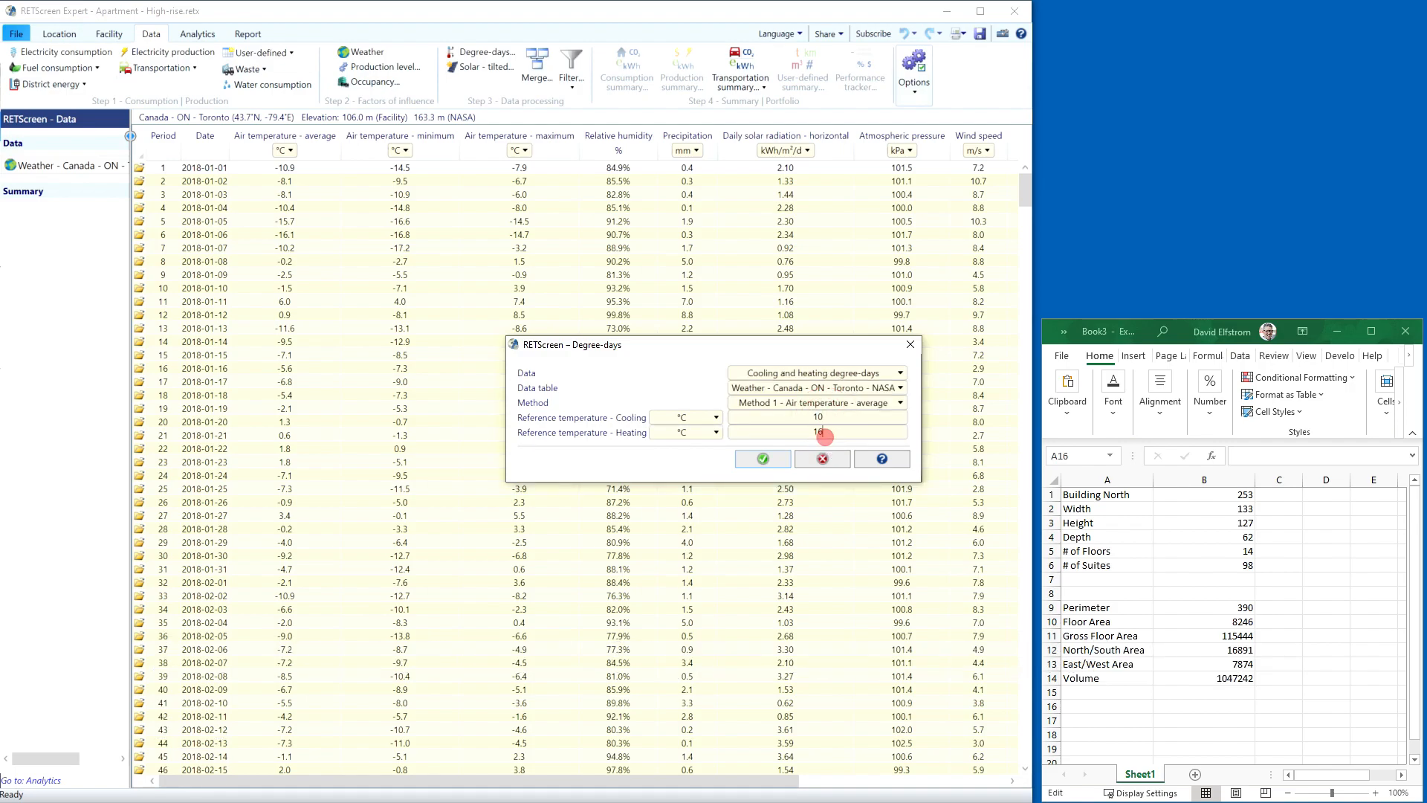
pyautogui.write('18')
pyautogui.click(764, 461)
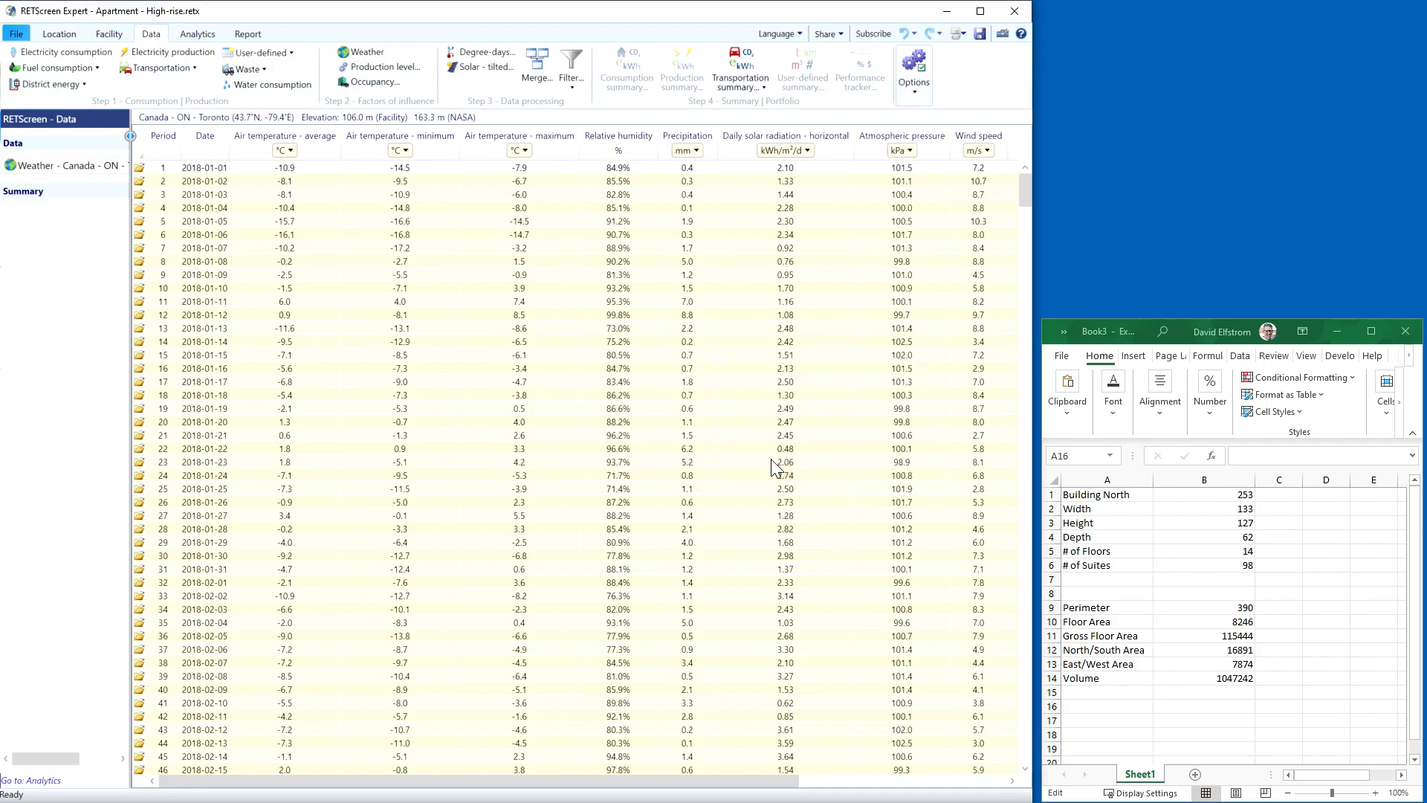
# Group the daily weather data by month using the calendar year.
pyautogui.click(572, 89)
pyautogui.moveTo(586, 138)
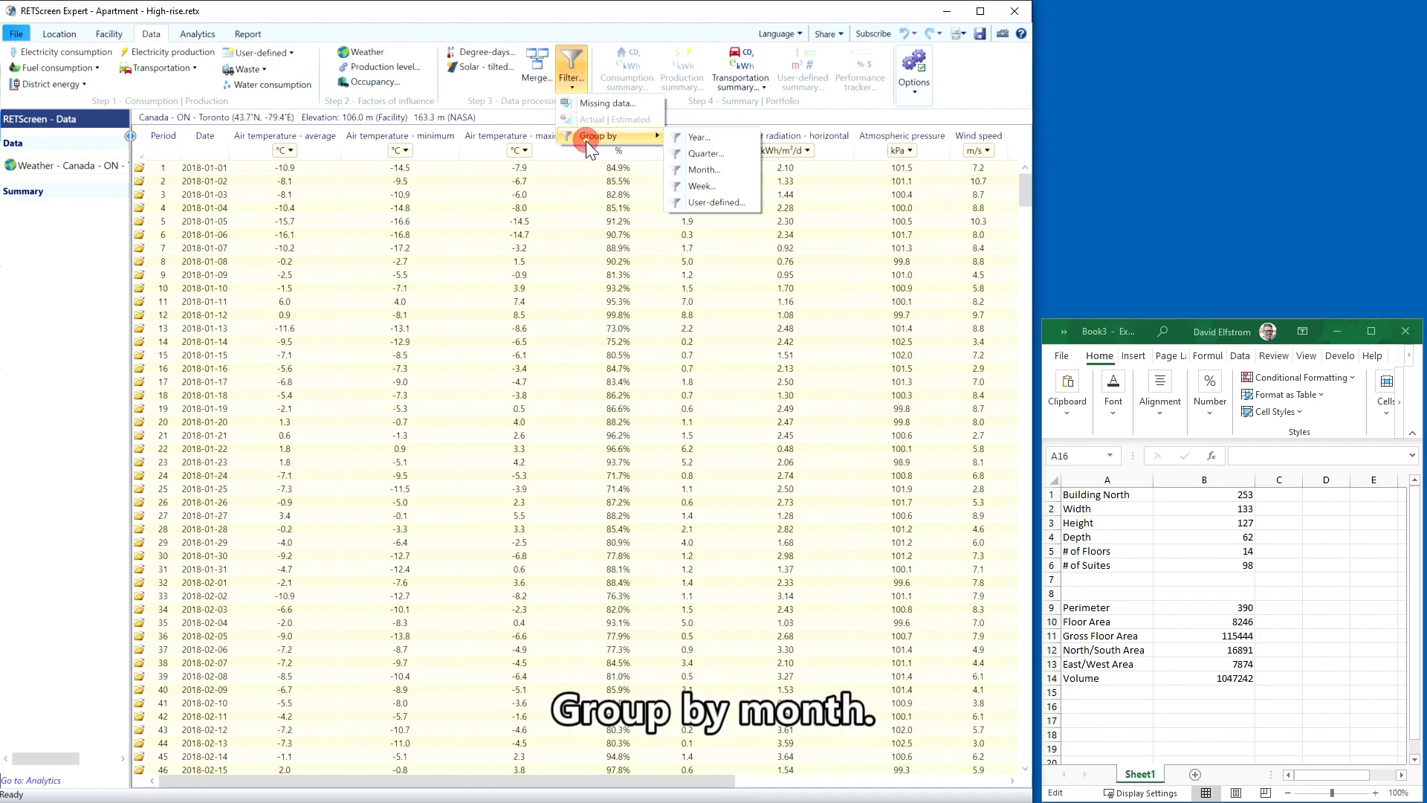
pyautogui.click(712, 172)
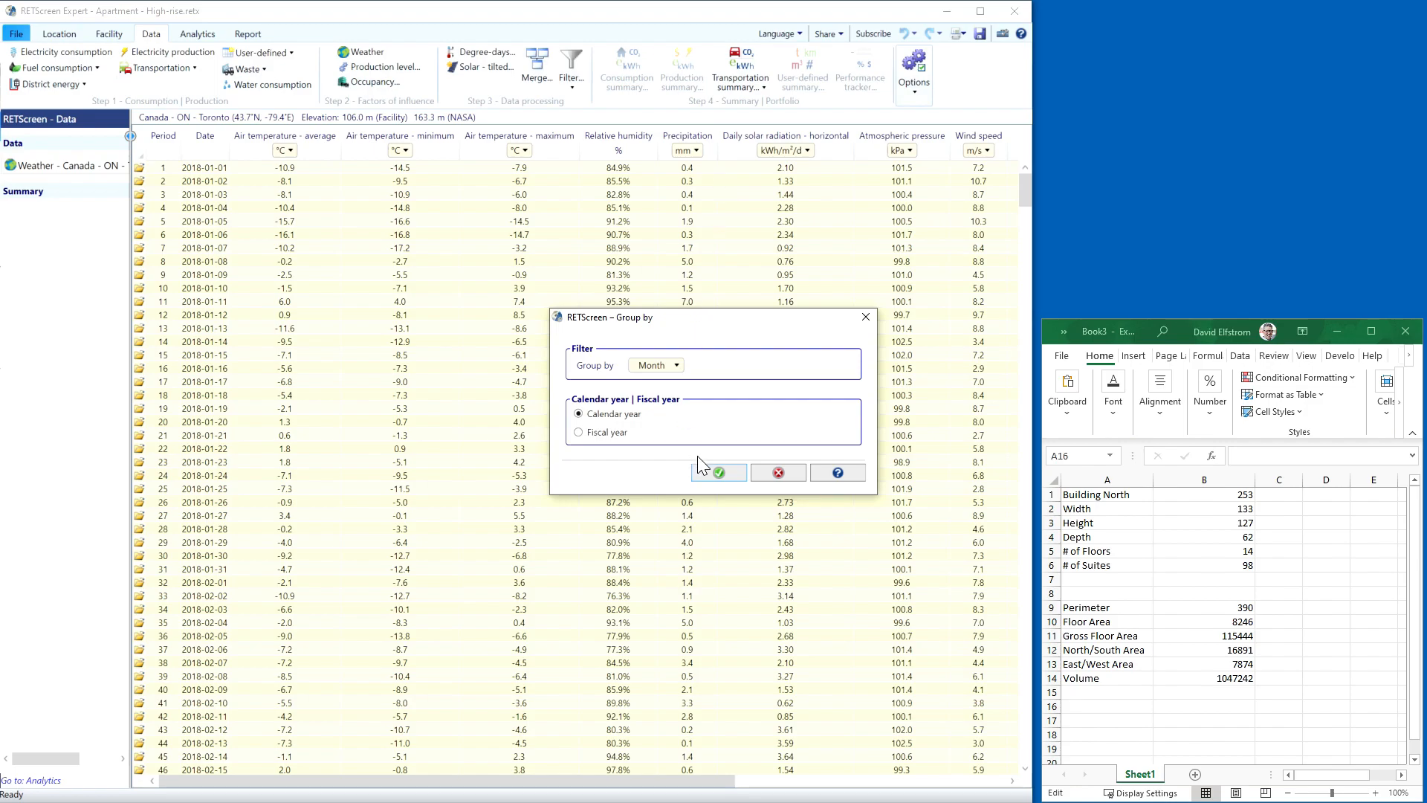
pyautogui.click(718, 471)
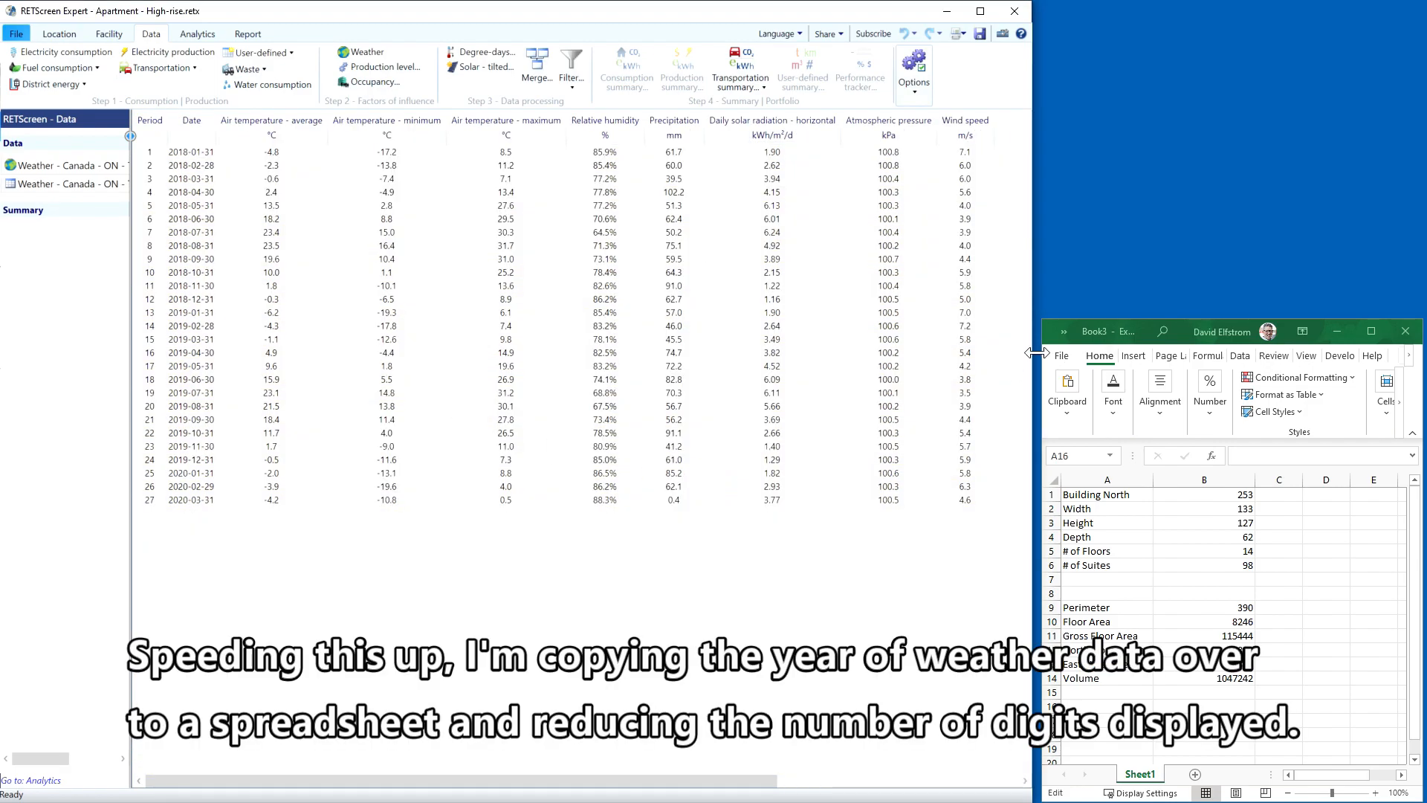
# Widen the Excel window and copy the twelve 2018 monthly weather rows into Sheet1 starting at row 16.
pyautogui.moveTo(1041, 353); pyautogui.dragTo(966, 352)
pyautogui.moveTo(1032, 277); pyautogui.dragTo(957, 277)
pyautogui.moveTo(152, 151); pyautogui.dragTo(135, 299)
pyautogui.hotkey('ctrl', 'c')
pyautogui.click(1049, 703)
pyautogui.hotkey('ctrl', 'v')
# Show the average air temperatures in C16:C27 with one decimal place.
pyautogui.scroll(-4, 1049, 693)
pyautogui.moveTo(1206, 536); pyautogui.dragTo(1204, 688)
pyautogui.click(1134, 401)
pyautogui.click(1213, 474)
pyautogui.click(1212, 474)
pyautogui.click(1213, 474)
pyautogui.click(1213, 474)
# Show the daily solar radiation values in H16:H27 with two decimal places.
pyautogui.click(1238, 709)
pyautogui.moveTo(1300, 775); pyautogui.dragTo(1331, 777)
pyautogui.moveTo(1303, 532); pyautogui.dragTo(1301, 692)
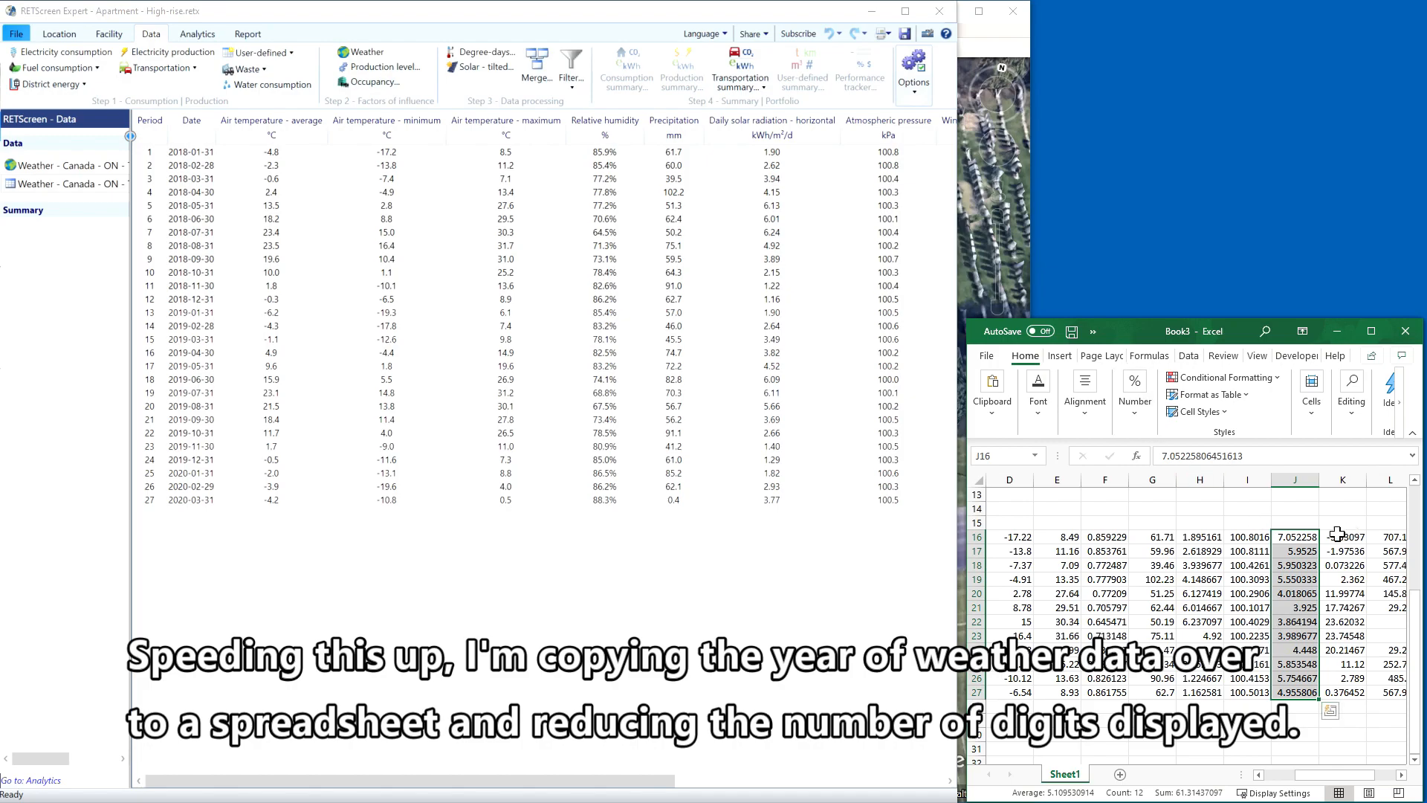
pyautogui.moveTo(1204, 536); pyautogui.dragTo(1204, 692)
pyautogui.click(1134, 401)
pyautogui.click(1213, 477)
pyautogui.click(1212, 477)
pyautogui.click(1213, 477)
pyautogui.click(1212, 477)
# Show the degree-day values in L16:M27 as whole numbers.
pyautogui.moveTo(1331, 775); pyautogui.dragTo(1348, 775)
pyautogui.moveTo(1295, 536); pyautogui.dragTo(1342, 691)
pyautogui.click(1135, 401)
pyautogui.click(1212, 477)
pyautogui.click(1213, 477)
# On the Location page, enter January–December air temperatures of -4.8, -2.3, -0.6, 2.4, 13.5, 18.2, 23.4, 23.5, 19.6, 10.0, 1.8 and -0.3 °C.
pyautogui.click(58, 33)
pyautogui.scroll(-3, 220, 481)
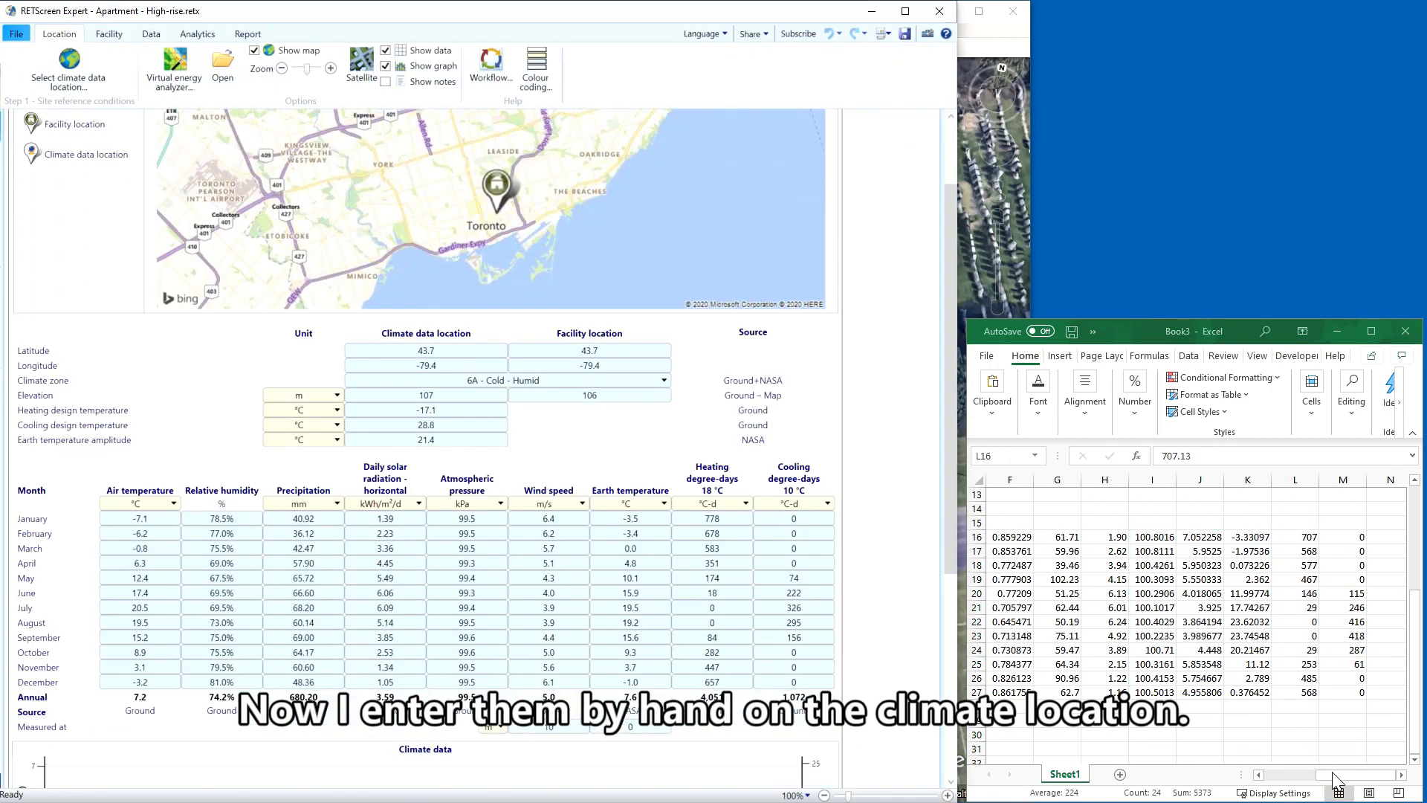
pyautogui.moveTo(1332, 775); pyautogui.dragTo(1276, 774)
pyautogui.click(1209, 538)
pyautogui.click(152, 519)
pyautogui.write('-4.8')
pyautogui.press('Return')
pyautogui.write('-2.3')
pyautogui.press('Return')
pyautogui.write('-.6')
pyautogui.press('Return')
pyautogui.write('2.4 13.5 18.2')
pyautogui.press('Return')
pyautogui.write('23.4 23.5')
pyautogui.press('Return')
pyautogui.write('19.6 10.0 1.8 -3')
pyautogui.press('Return')
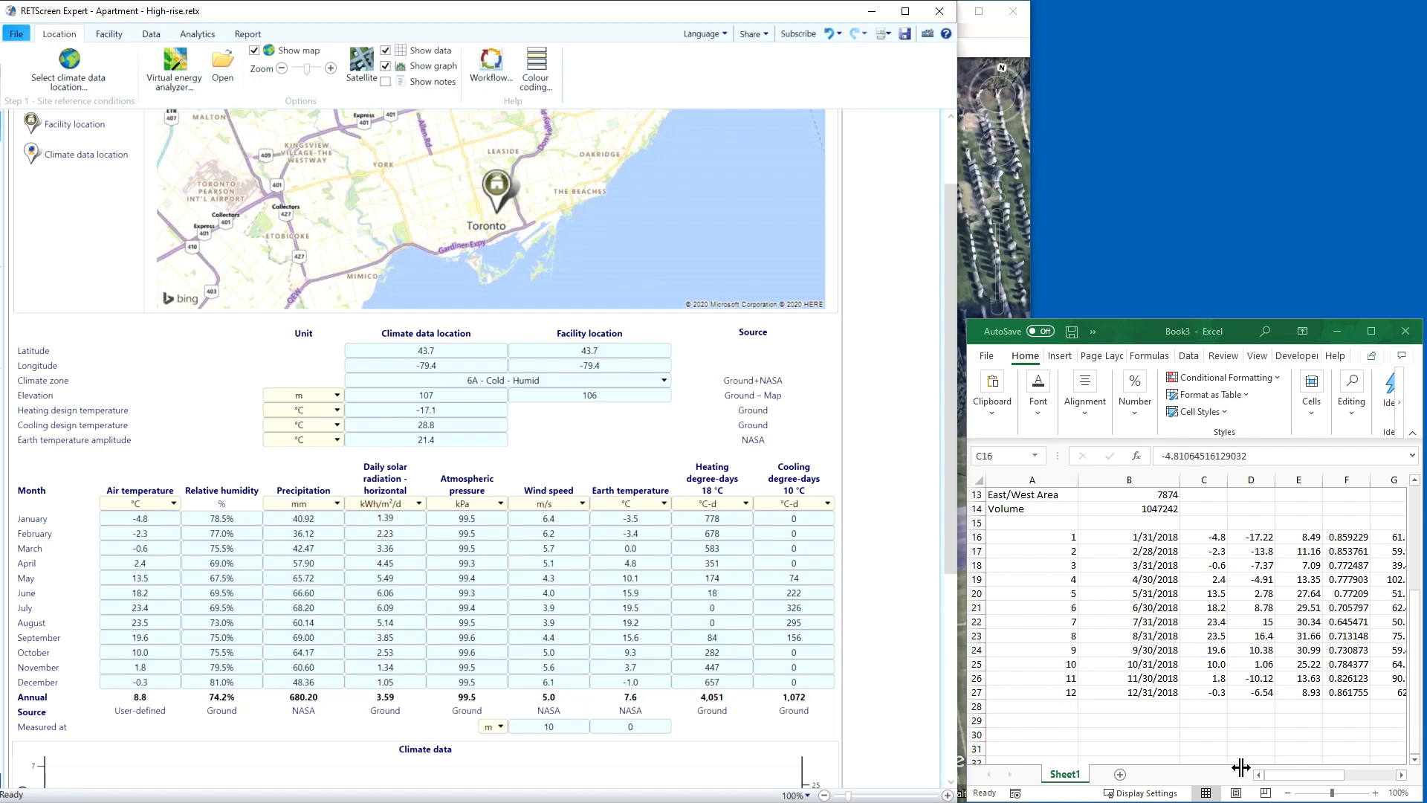
# Enter January–December daily solar radiation of 1.90, 2.62, 3.94, 4.15, 6.13, 6.01, 6.24, 4.92, 3.89, 2.15, 1.22 and 1.16 kWh/m²/d.
pyautogui.moveTo(1296, 774); pyautogui.dragTo(1318, 773)
pyautogui.moveTo(372, 519); pyautogui.dragTo(457, 521)
pyautogui.press('Return')
pyautogui.write('2.62')
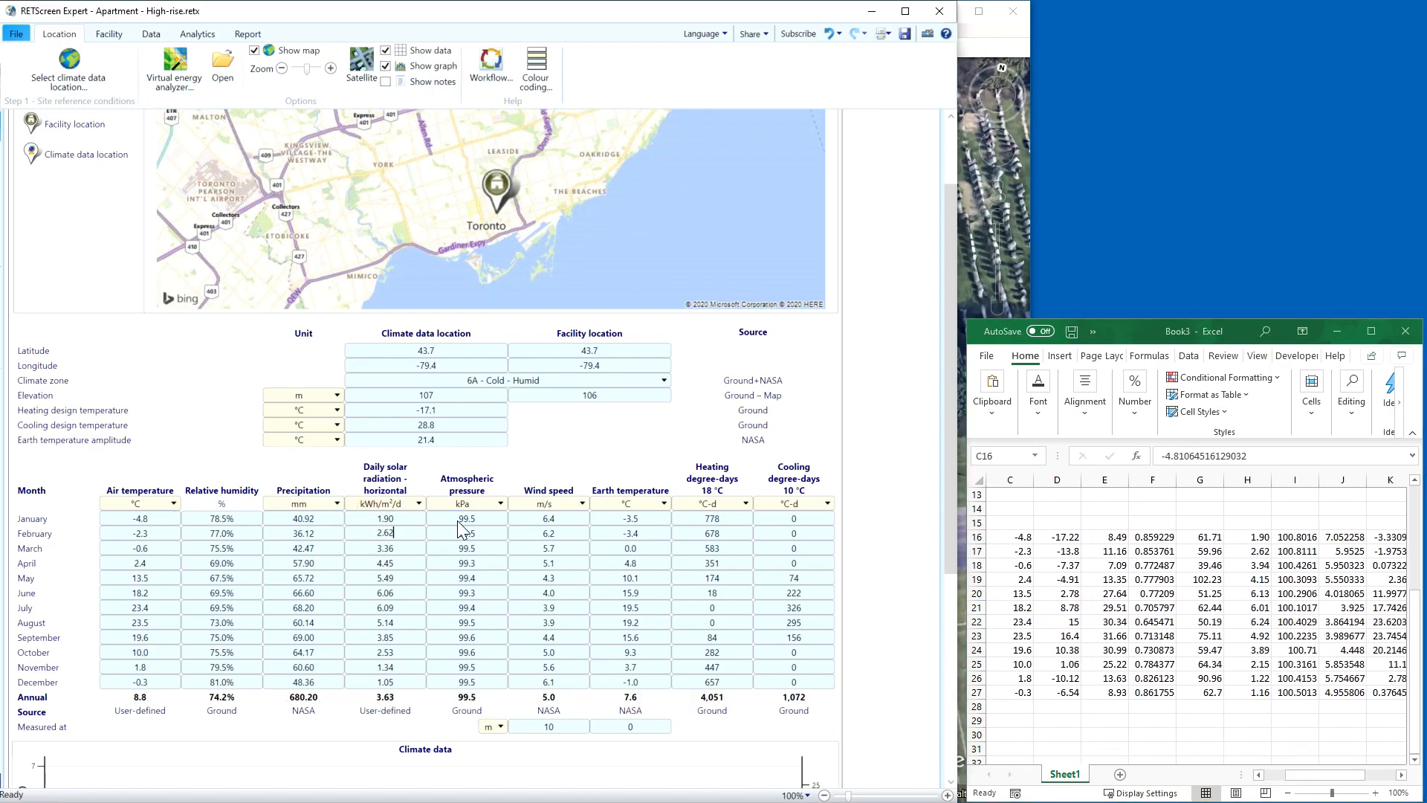
pyautogui.press('Return')
pyautogui.write('3.94')
pyautogui.press('Return')
pyautogui.write('4.15')
pyautogui.press('Return')
pyautogui.write('6.136.01')
pyautogui.press('Return')
pyautogui.write('6.24')
pyautogui.press('Return')
pyautogui.write('4.92')
pyautogui.press('Return')
pyautogui.write('3.89')
pyautogui.press('Return')
pyautogui.write('2.15')
pyautogui.press('Return')
pyautogui.write('1.22')
pyautogui.press('Return')
pyautogui.write('1.16')
pyautogui.press('Return')
# Enter January–December heating degree-days of 707, 568, 577, 467, 146, 29, 0, 0, 29, 253, 485 and 568.
pyautogui.moveTo(1322, 775); pyautogui.dragTo(1352, 780)
pyautogui.click(747, 518)
pyautogui.write('707')
pyautogui.press('Return')
pyautogui.write('568')
pyautogui.press('Return')
pyautogui.write('56')
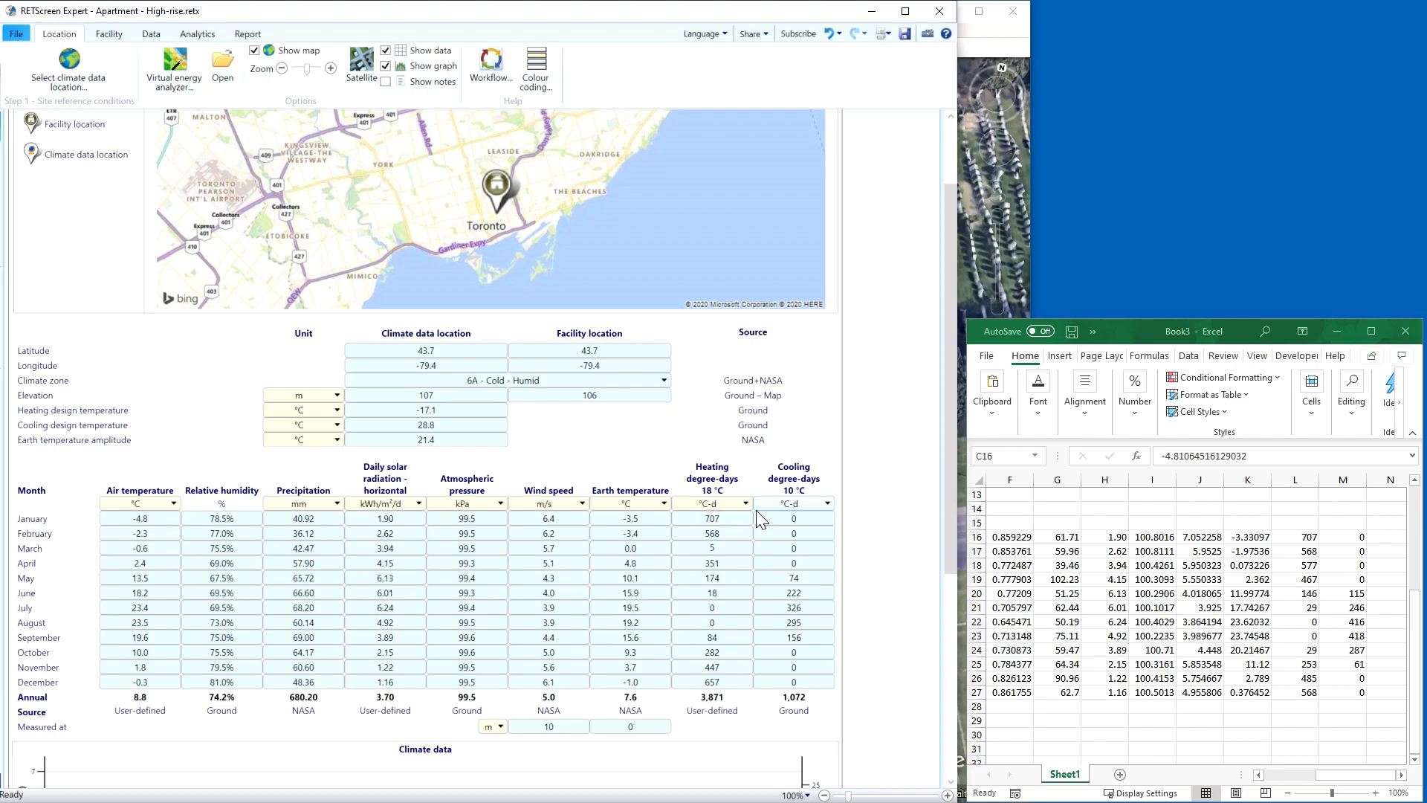
pyautogui.write('467')
pyautogui.press('Return')
pyautogui.write('146')
pyautogui.press('Return')
pyautogui.write('29')
pyautogui.press('Return')
pyautogui.press('Return')
pyautogui.press('Return')
pyautogui.write('29')
pyautogui.press('Return')
pyautogui.write('253')
pyautogui.press('Return')
pyautogui.write('485')
pyautogui.press('Return')
pyautogui.write('568')
pyautogui.press('Return')
# Enter cooling degree-days of 115, 246, 416, 418, 287 and 61 for May through October.
pyautogui.click(794, 578)
pyautogui.write('115')
pyautogui.press('Return')
pyautogui.write('246')
pyautogui.press('Return')
pyautogui.write('416')
pyautogui.press('Return')
pyautogui.write('418287')
pyautogui.press('Return')
pyautogui.write('61')
pyautogui.press('Return')
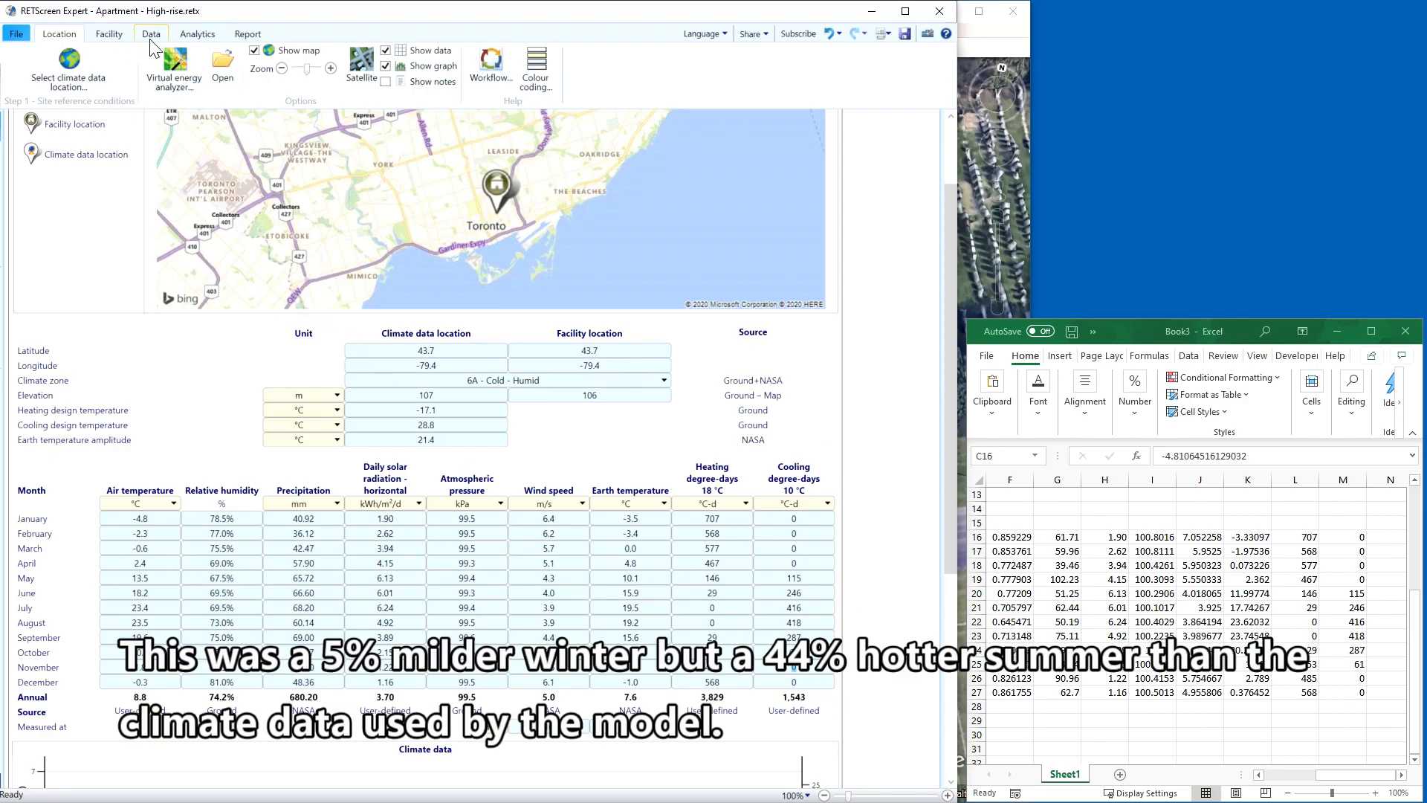
# Switch the facility's analysis type to Feasibility and return to the energy model's Comparison.
pyautogui.click(109, 39)
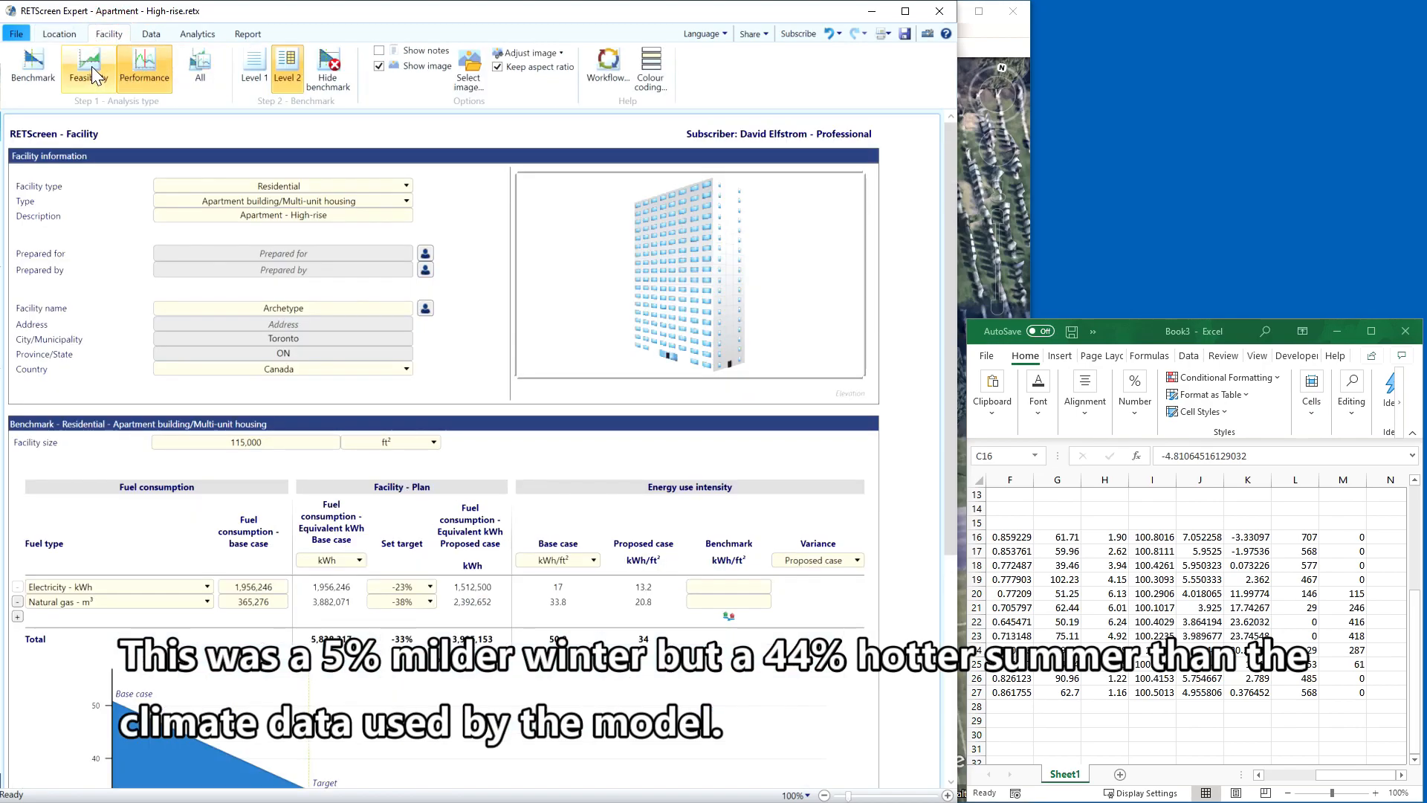
pyautogui.click(90, 68)
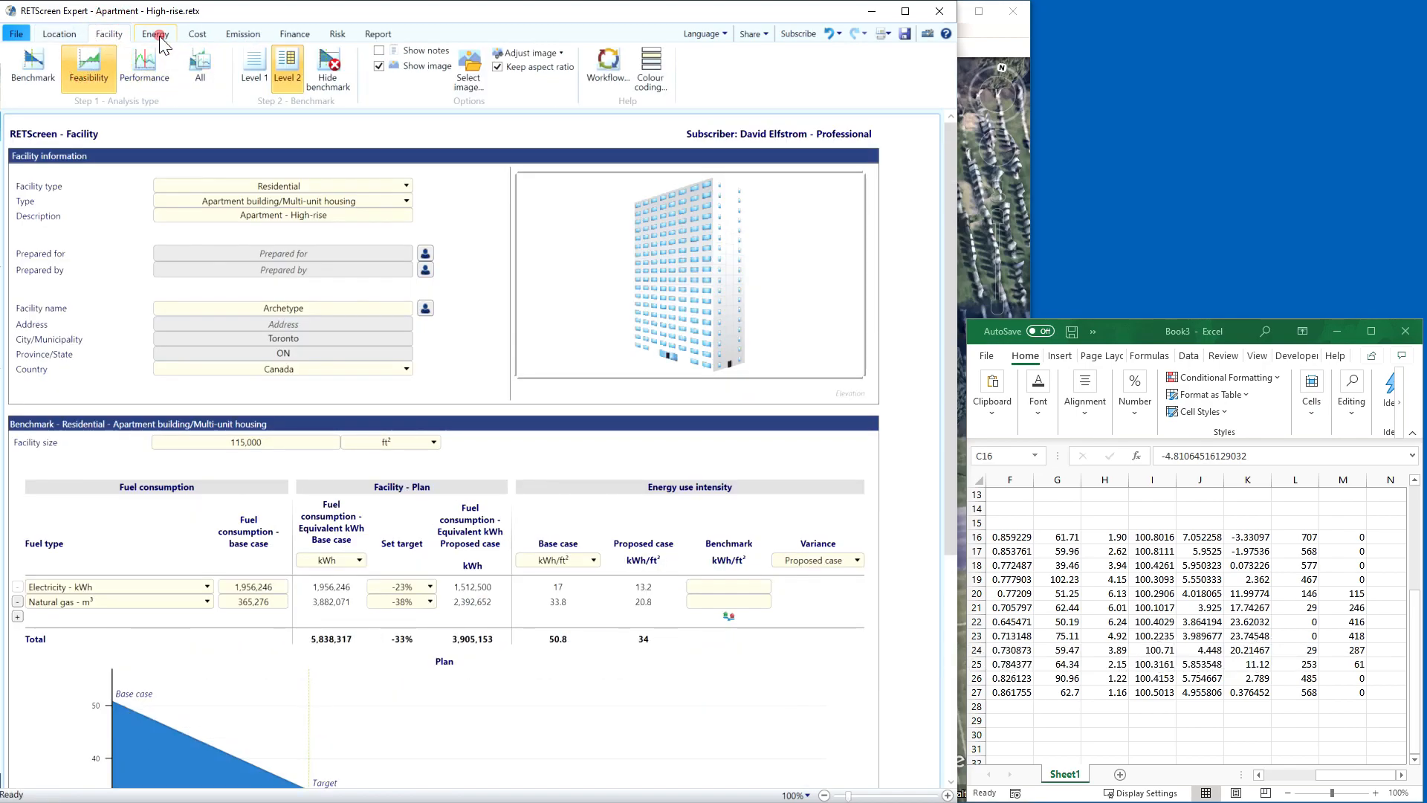
pyautogui.click(155, 33)
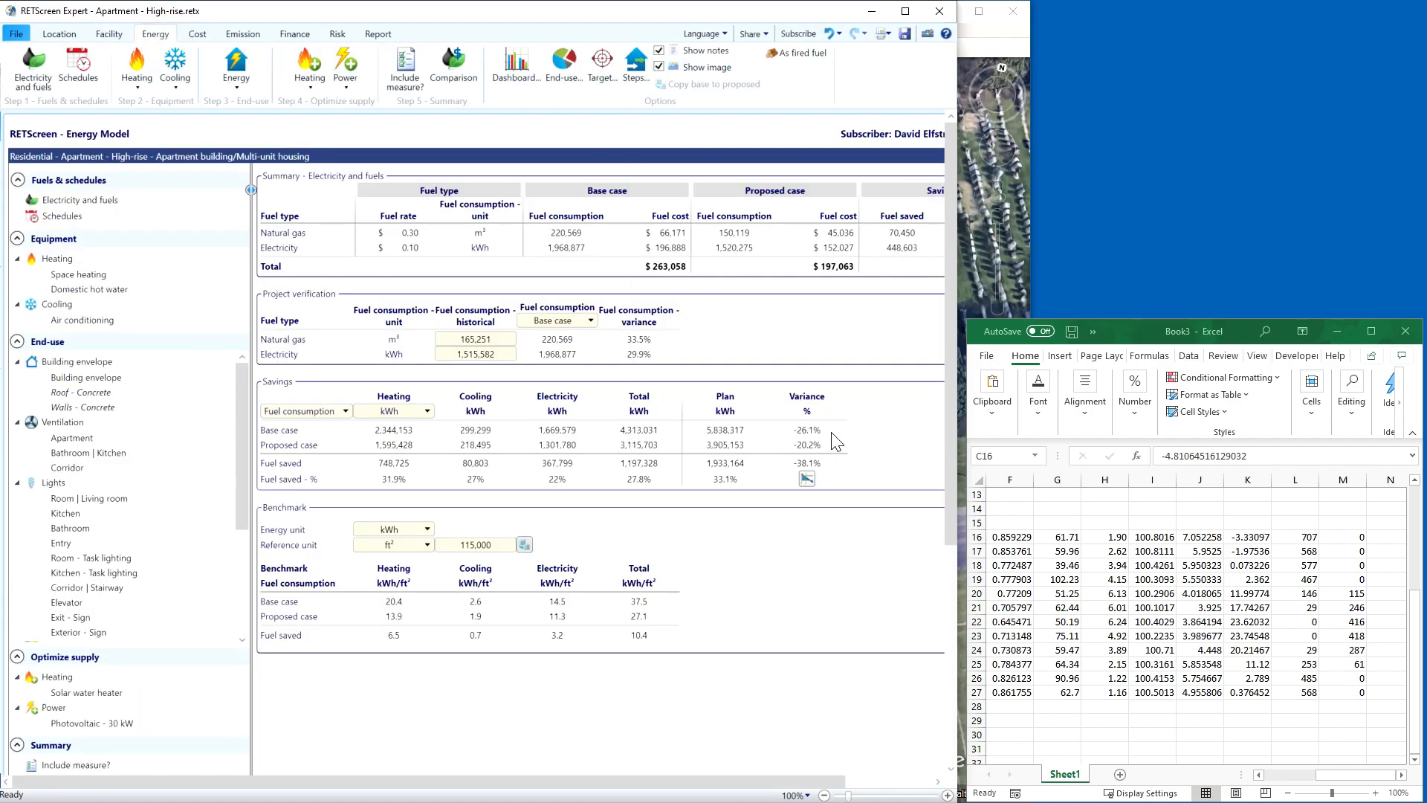